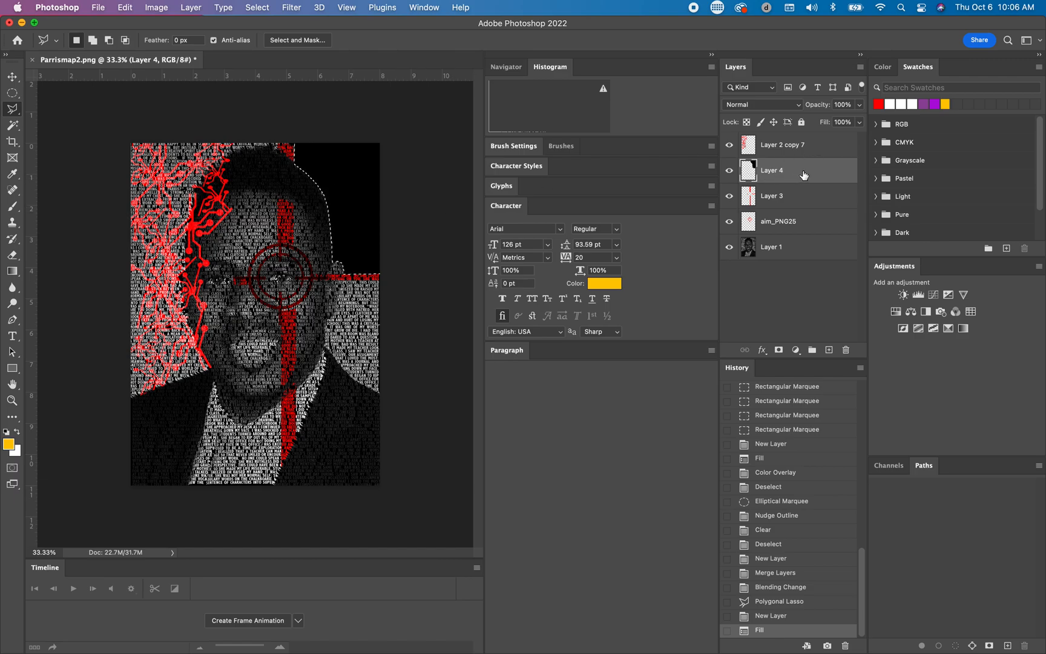
Step: Add a Color Overlay effect to Layer 4, the black-filled area beside the head, and show its settings
double_click(829, 174)
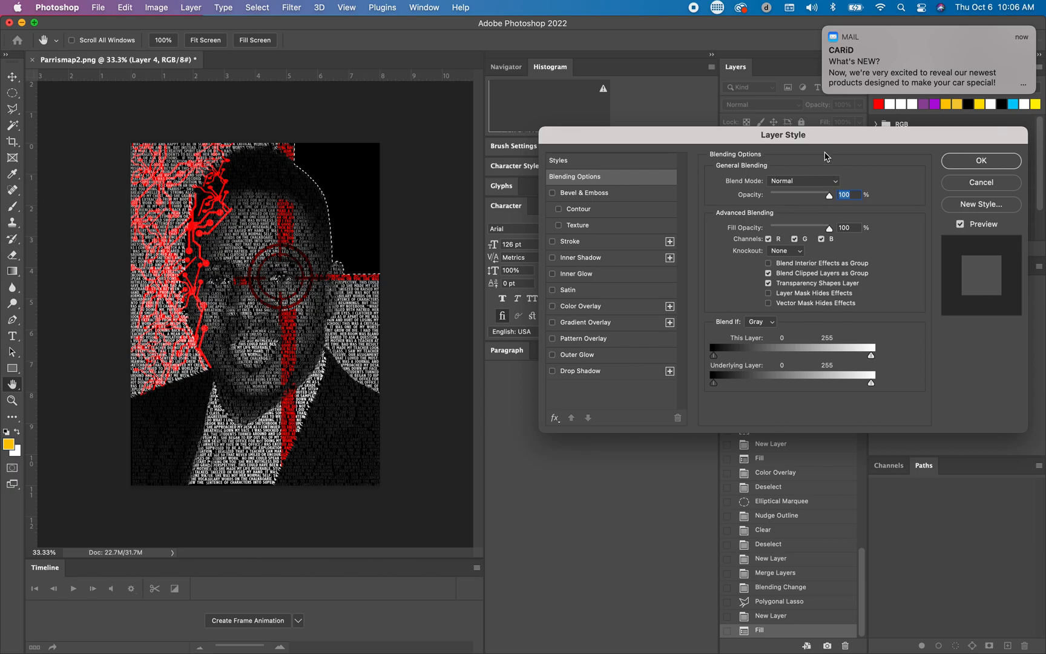
click(824, 27)
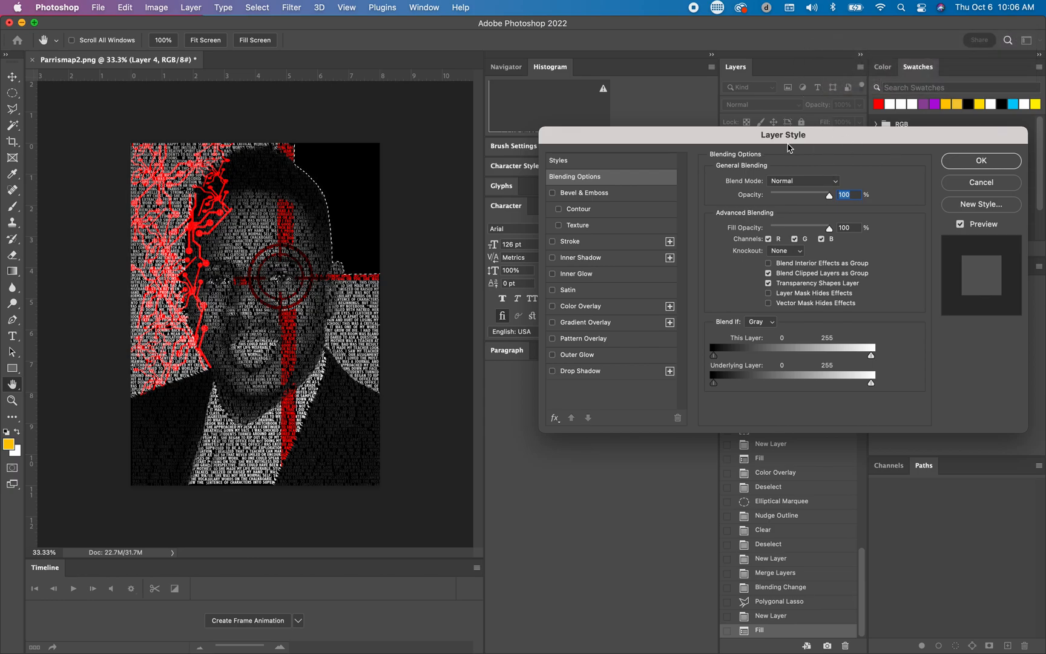
drag(827, 143, 789, 143)
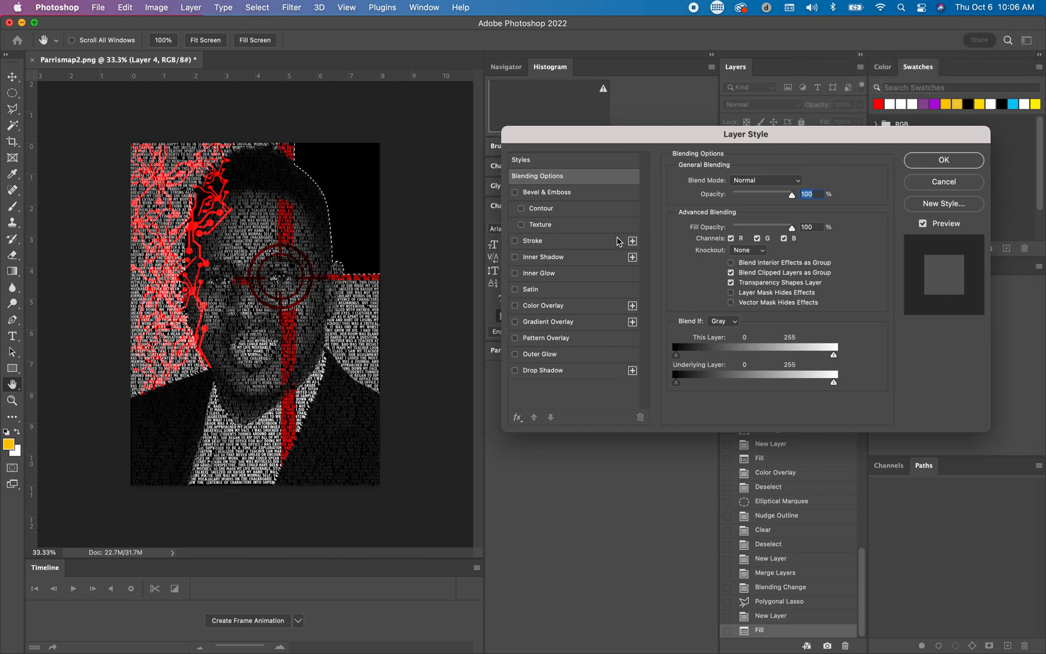
click(515, 306)
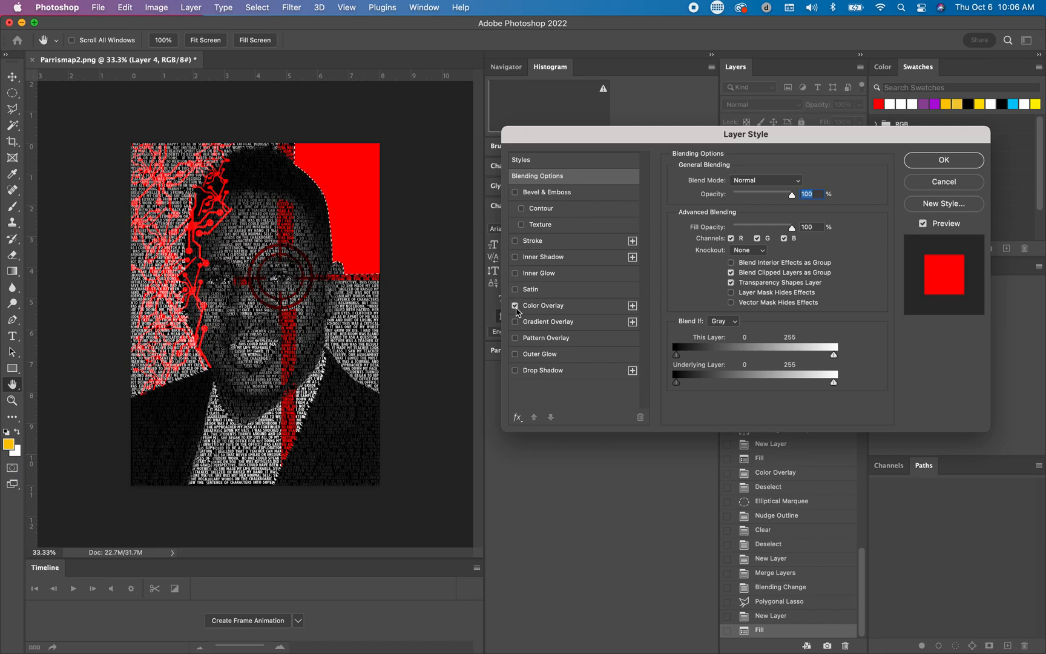
click(598, 309)
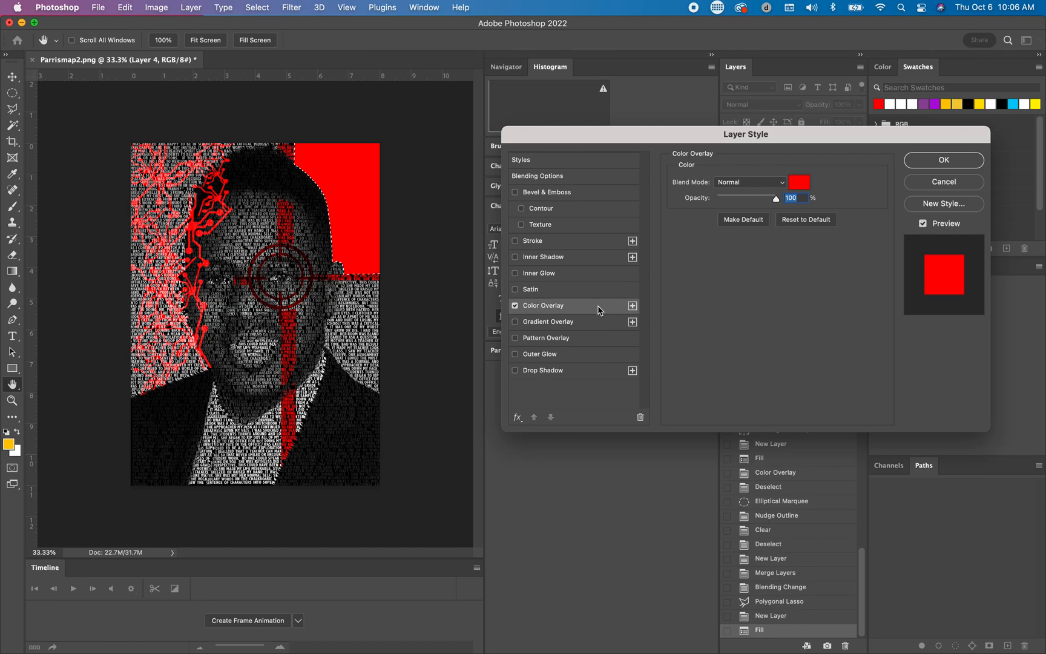
Step: Set Layer 4's overlay colour to muted blue 5c6d8c and clear the selection
click(806, 180)
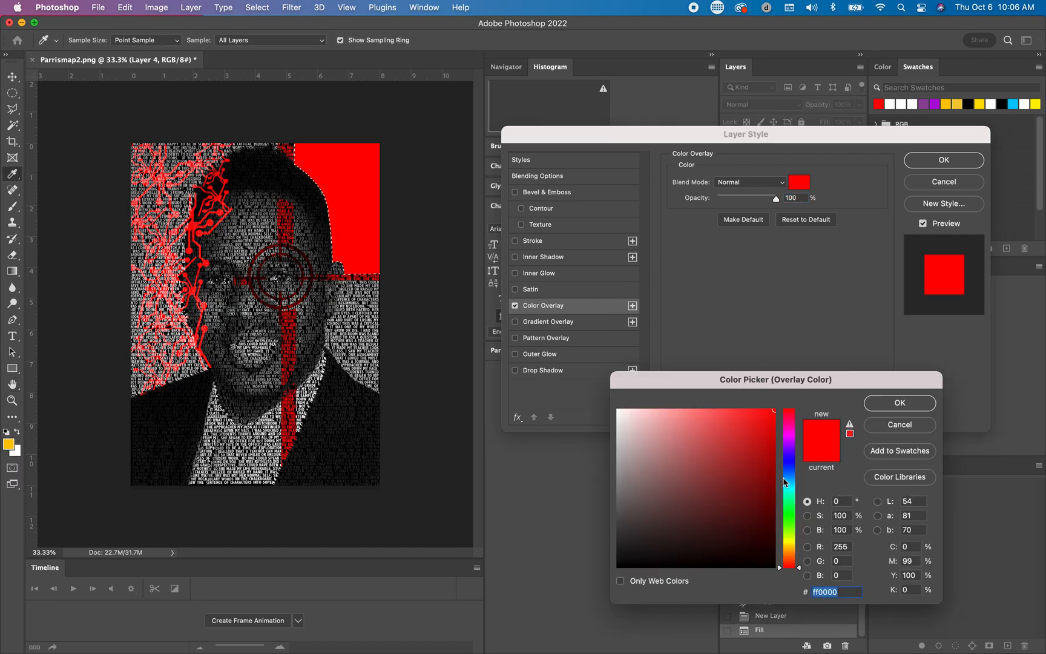
click(790, 547)
mouse_move(791, 551)
mouse_down()
mouse_move(792, 567)
mouse_move(789, 455)
mouse_move(789, 470)
mouse_move(763, 470)
mouse_move(635, 443)
mouse_move(654, 470)
mouse_move(665, 434)
mouse_move(671, 479)
mouse_up()
click(674, 427)
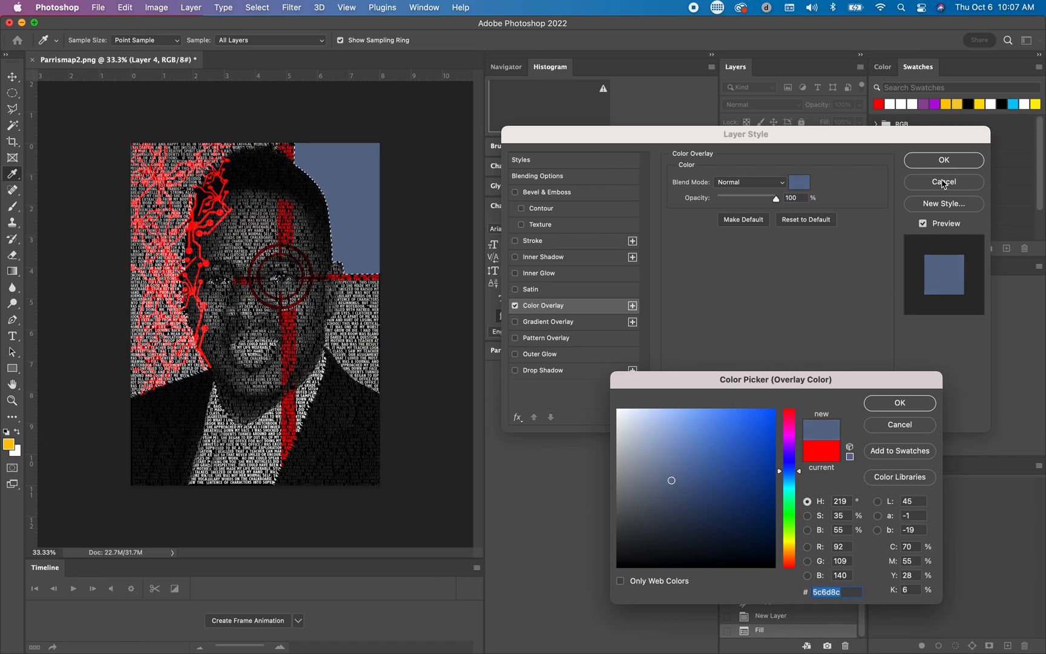
click(893, 410)
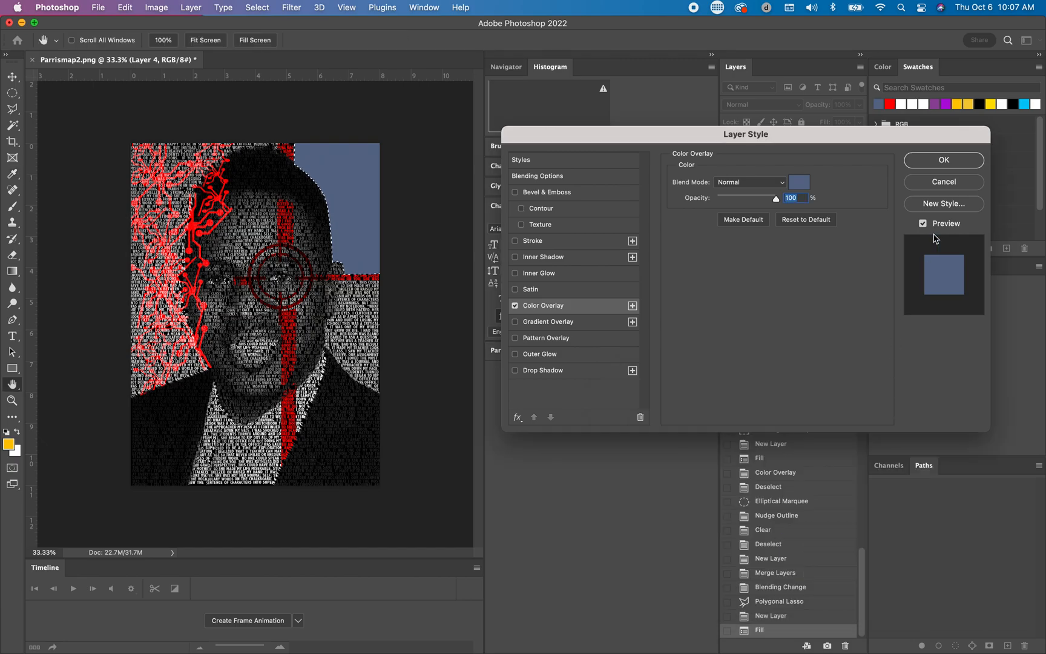
click(935, 161)
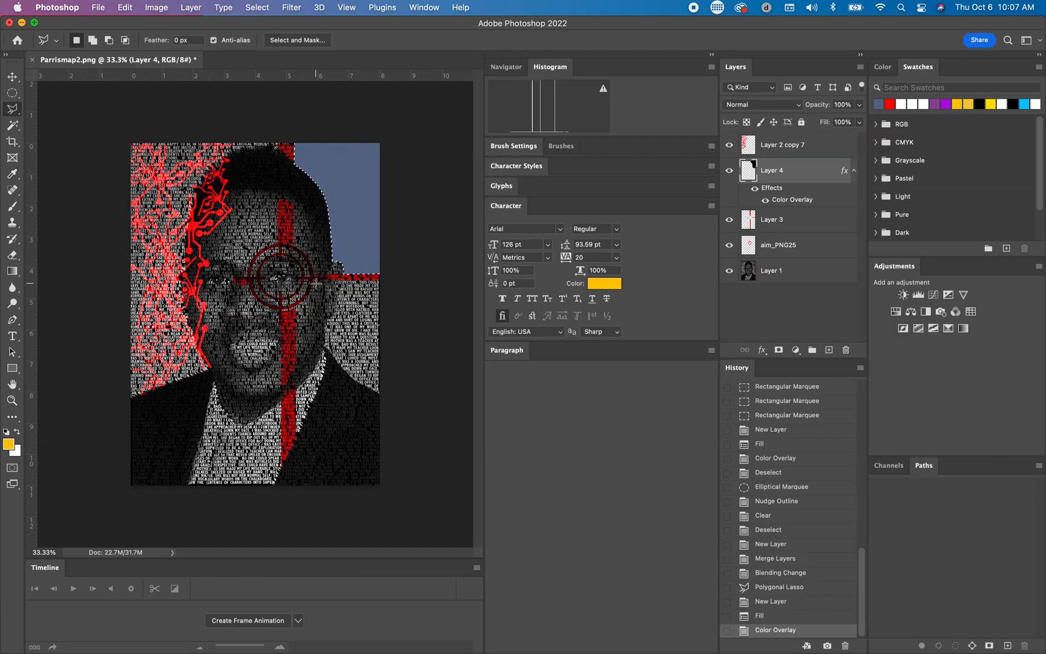
key(super+d)
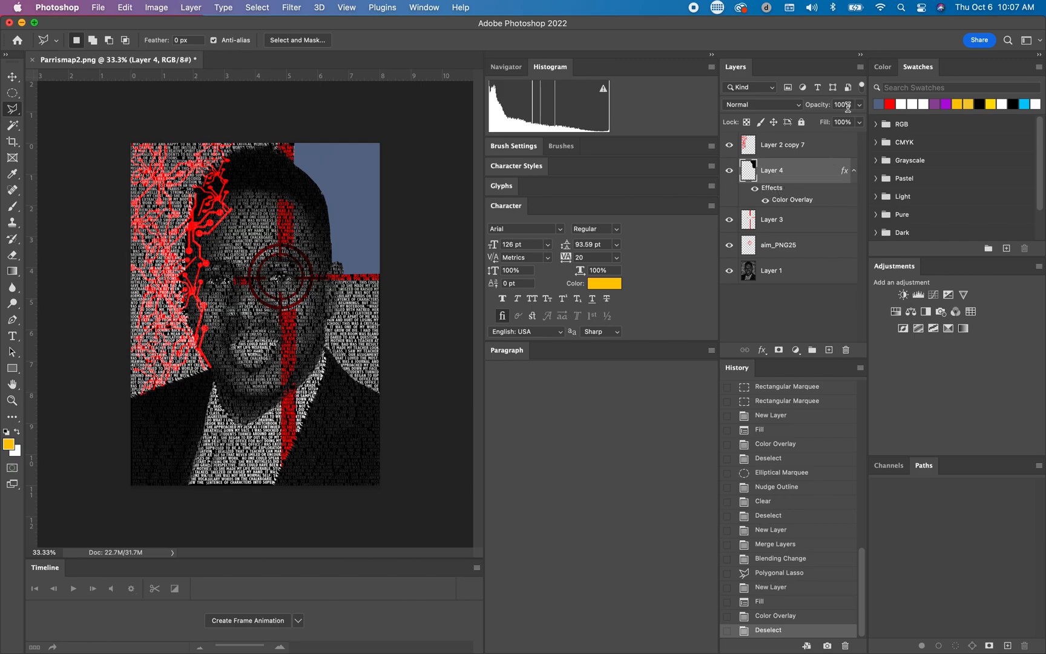
Step: Create an empty layer above Layer 4 and merge the two layers to bake in the colour overlay
click(860, 68)
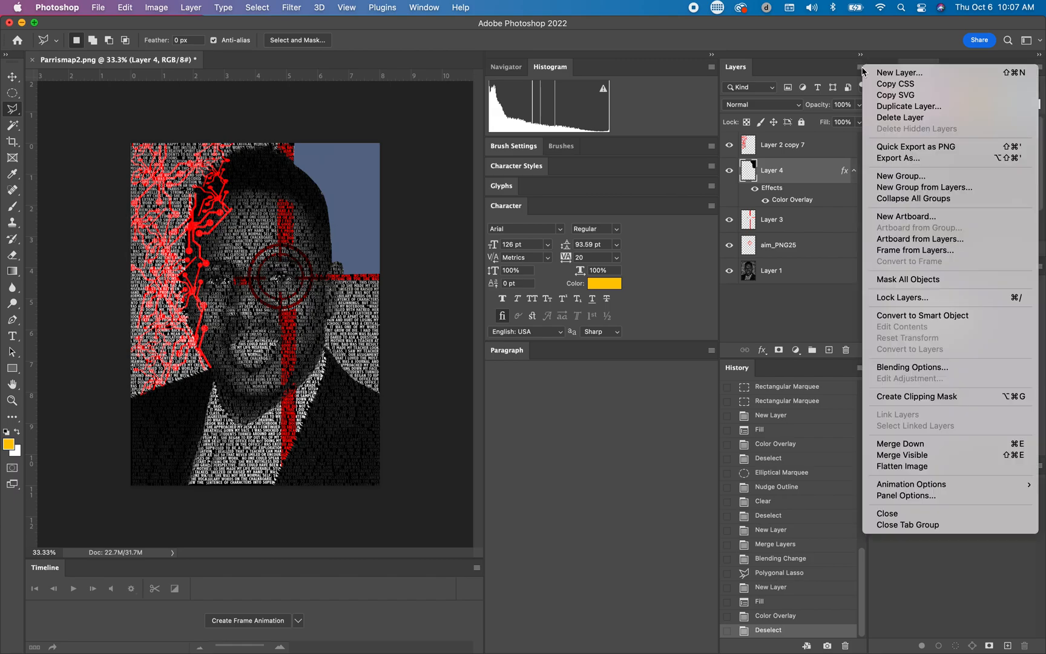
click(881, 72)
click(633, 290)
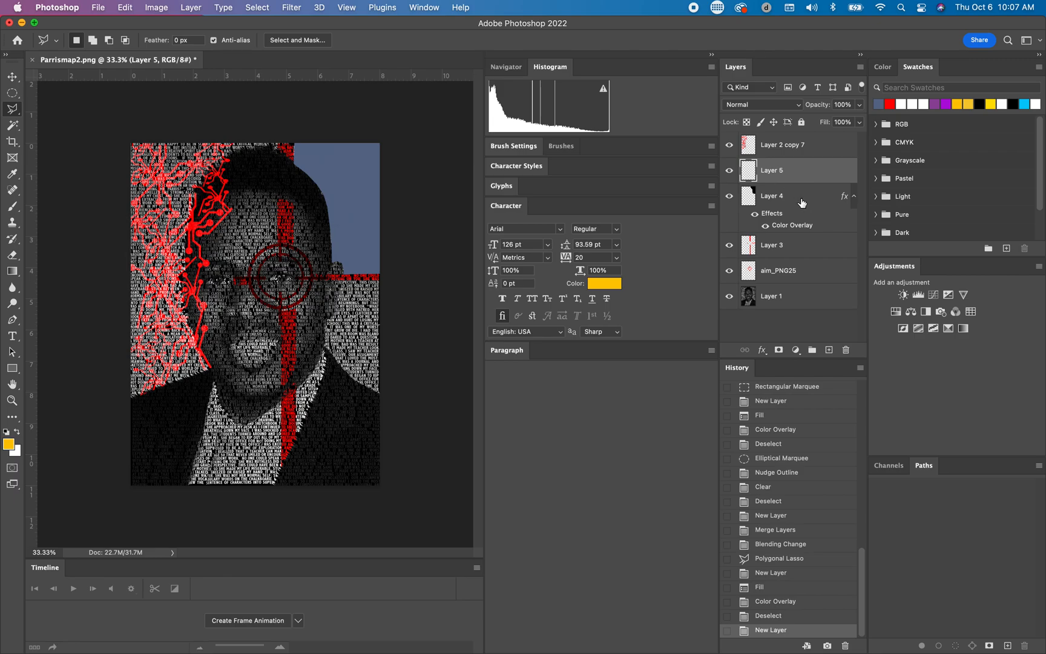
shift+click(805, 205)
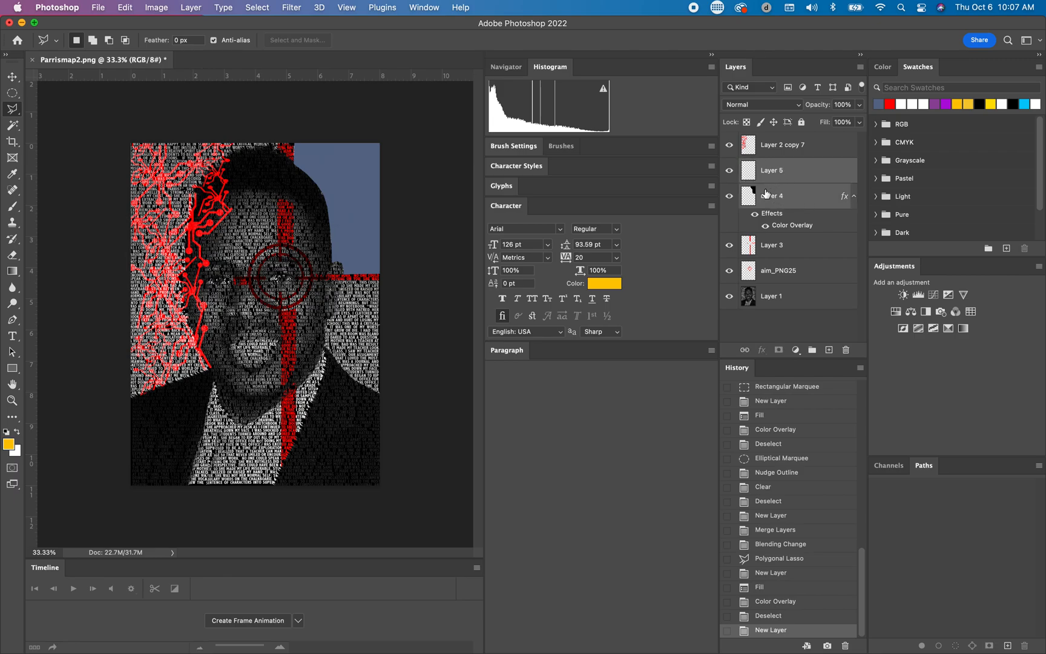
right_click(807, 175)
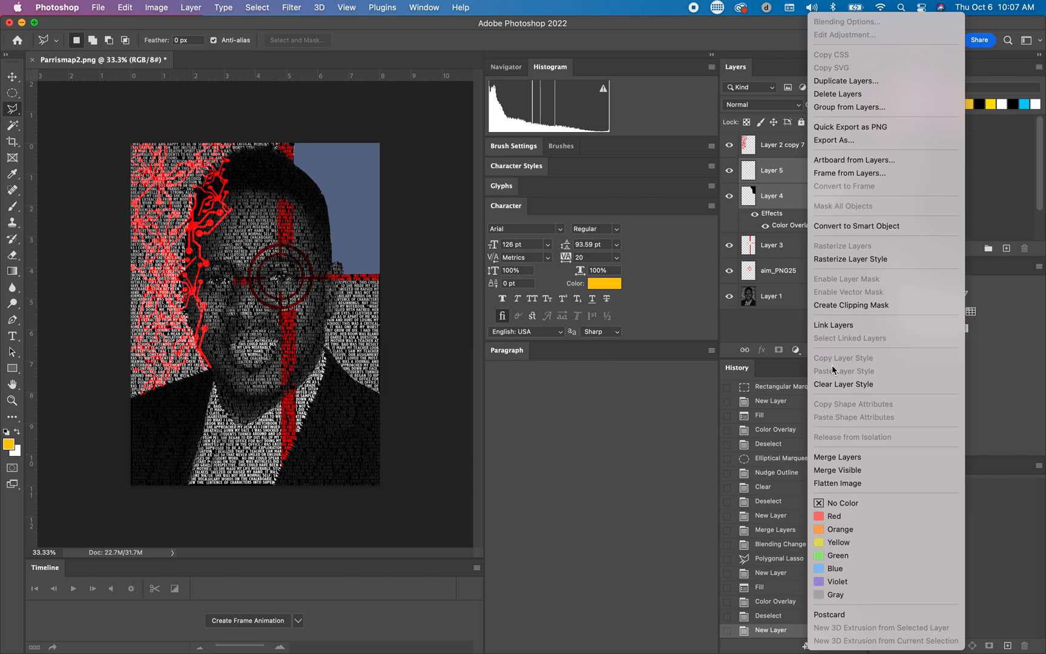
click(824, 462)
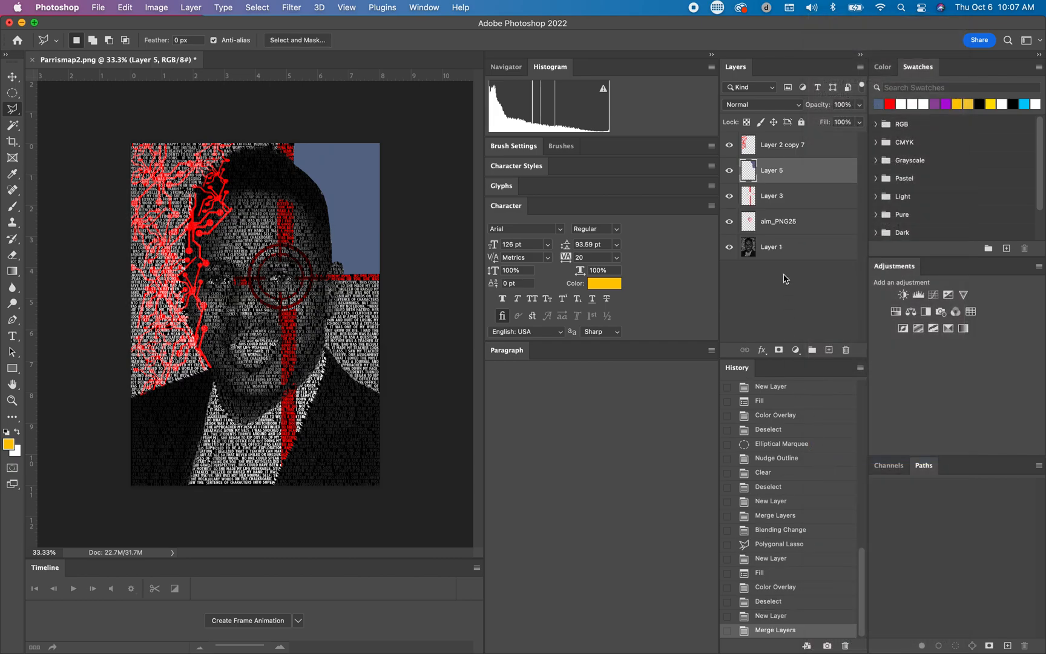
Step: Set the merged blue layer's blend mode to Color Burn
click(800, 109)
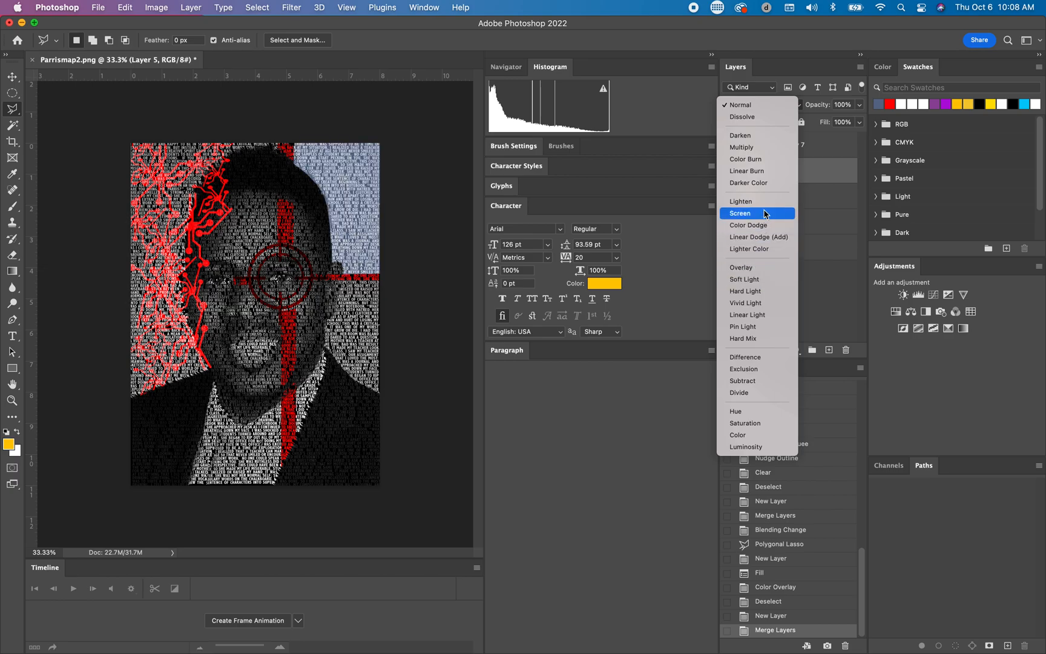
click(760, 161)
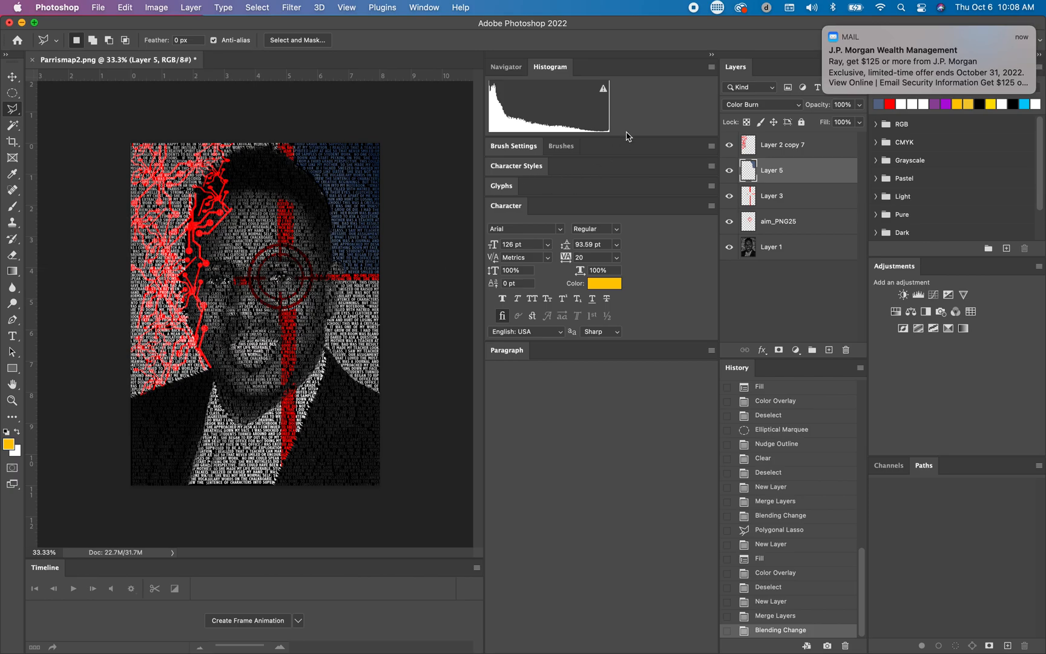
click(826, 27)
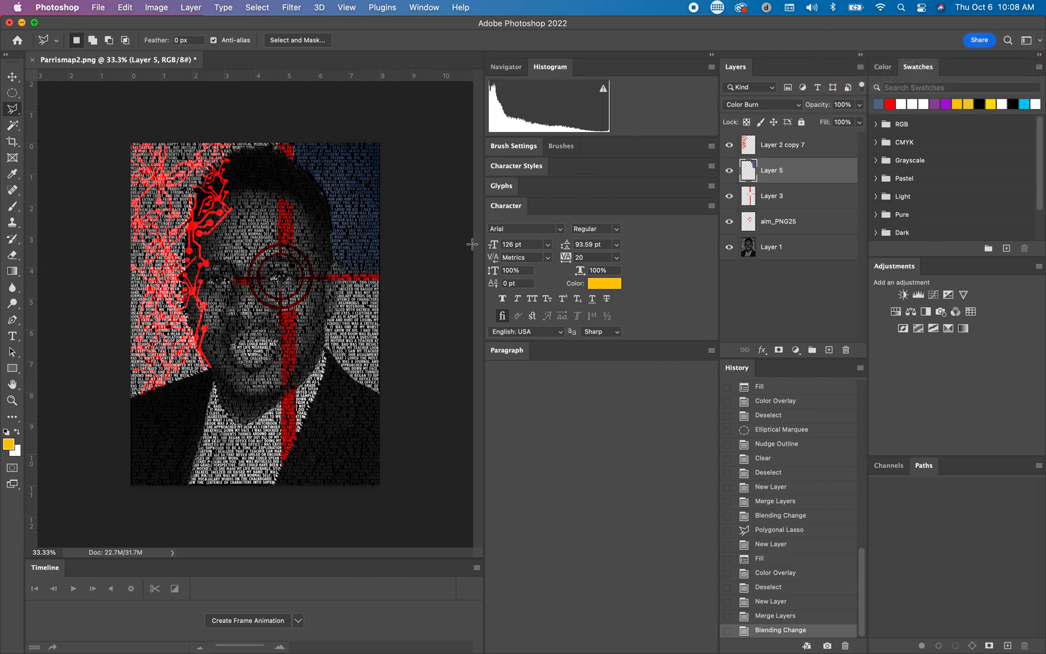
Step: Outline the white text background between the horizontal red line and the shoulder, beside the face, with the Polygonal Lasso
click(381, 280)
click(383, 398)
click(395, 296)
click(382, 283)
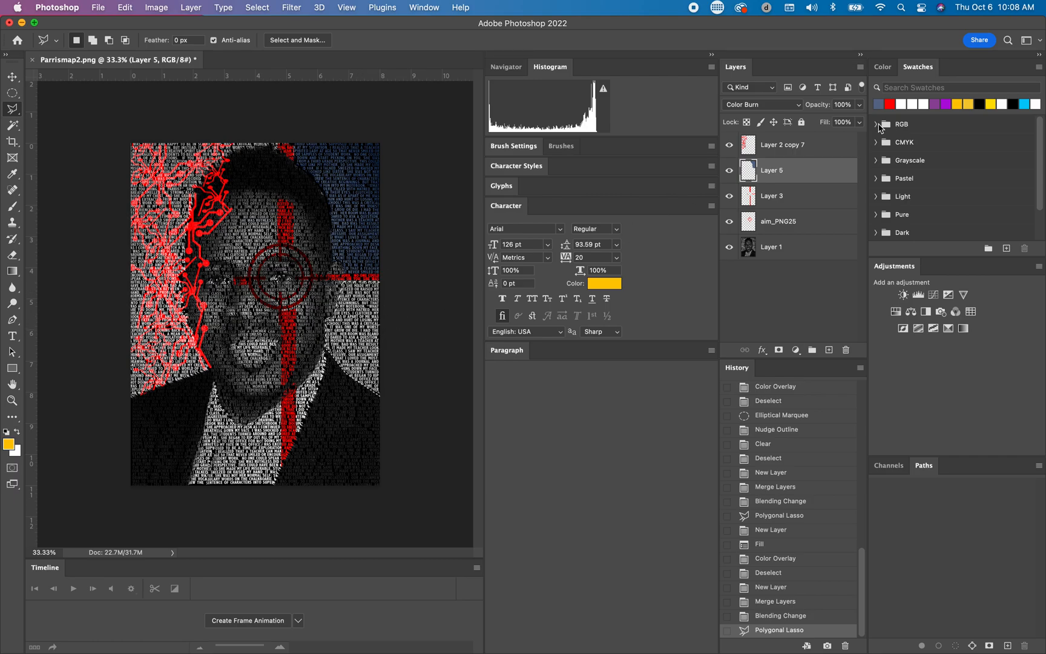
Step: Create a new layer and fill the selected background area with black in Normal mode at 100% opacity
click(860, 67)
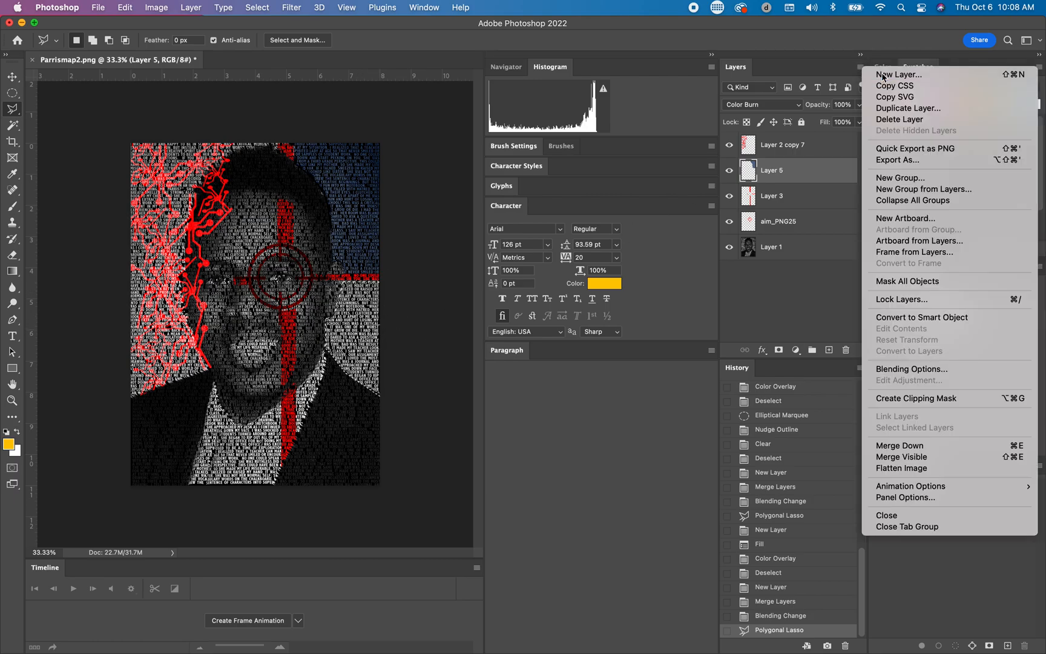
click(873, 75)
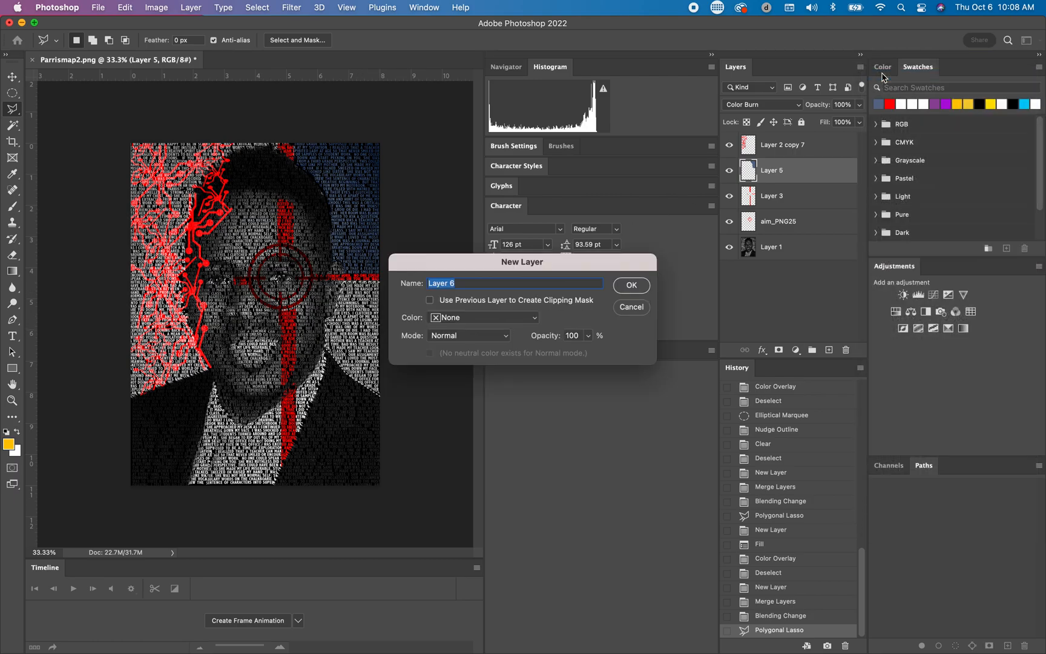
click(631, 285)
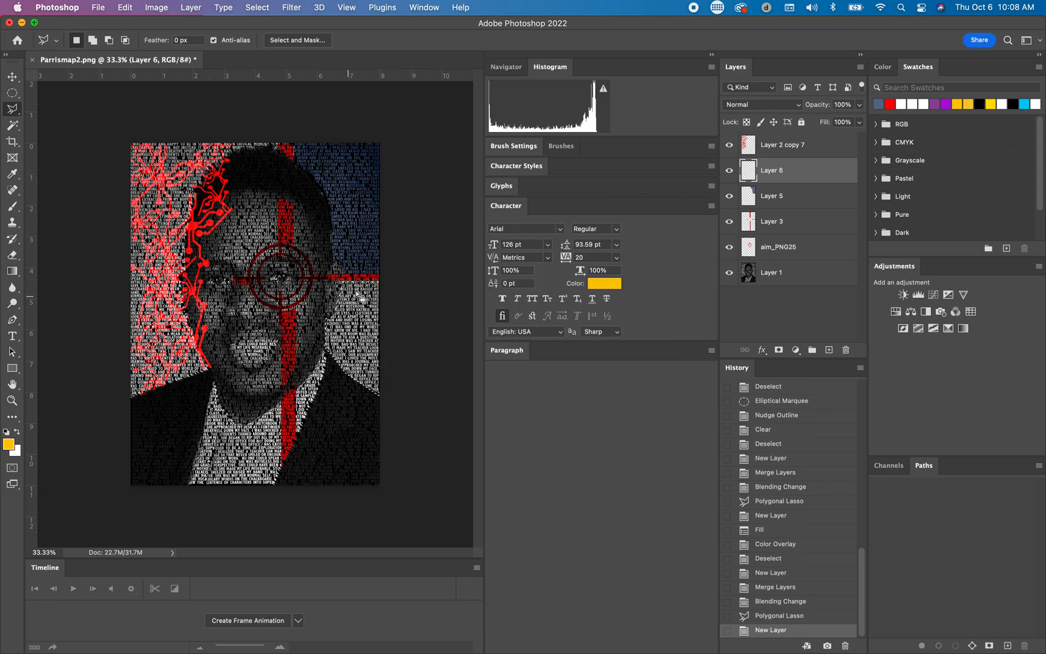
click(125, 8)
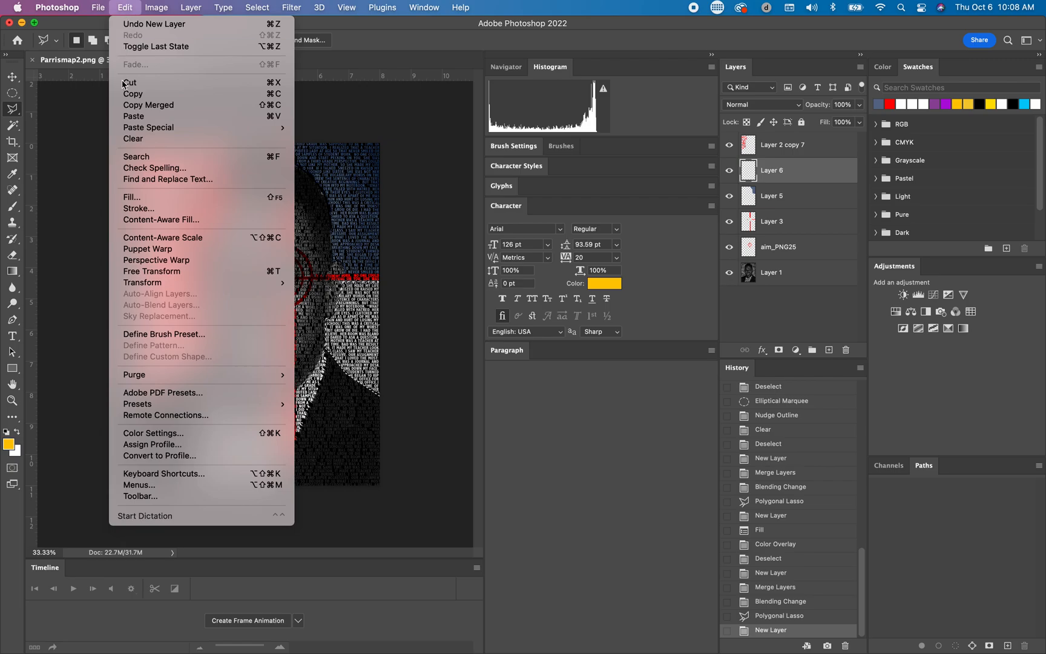
click(131, 197)
click(605, 262)
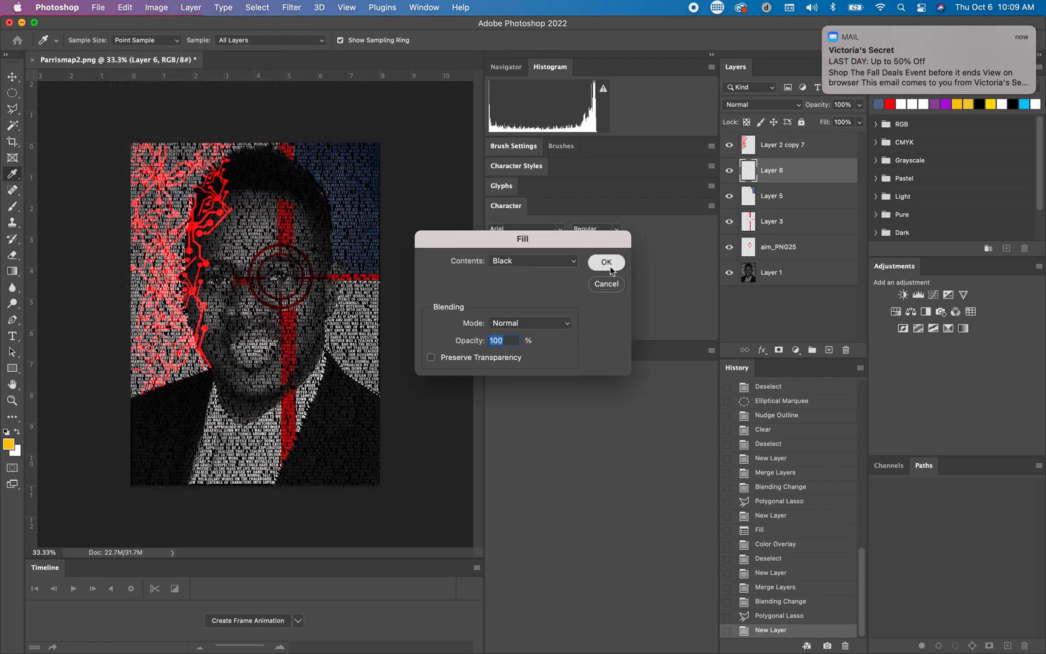
click(824, 29)
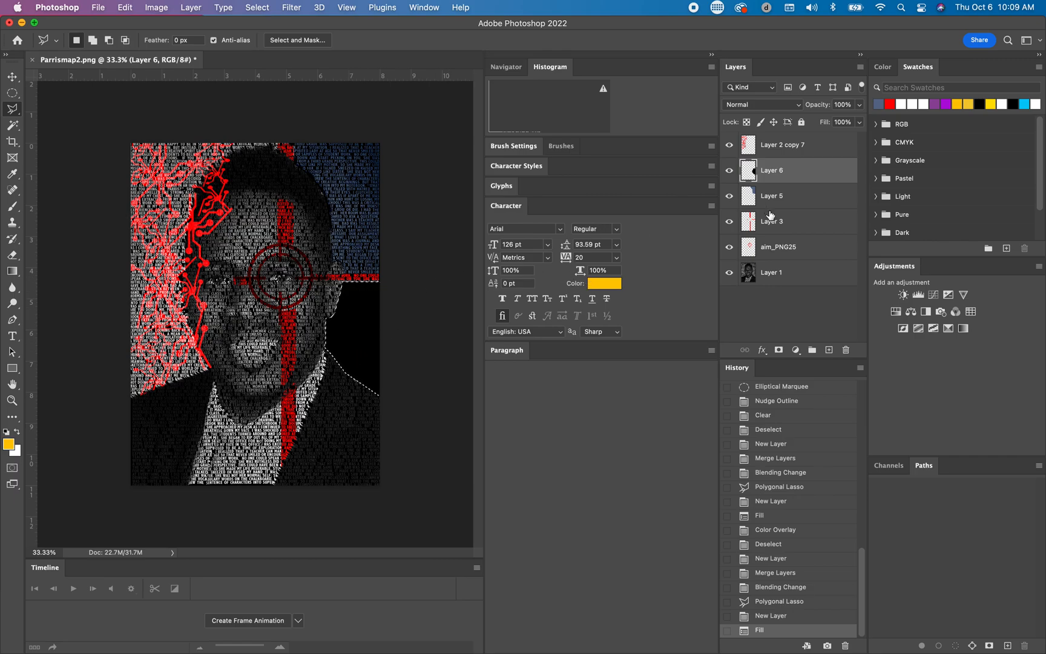
Step: Add a Color Overlay to the black-filled layer and set its colour to brighter blue 5274b3
double_click(810, 181)
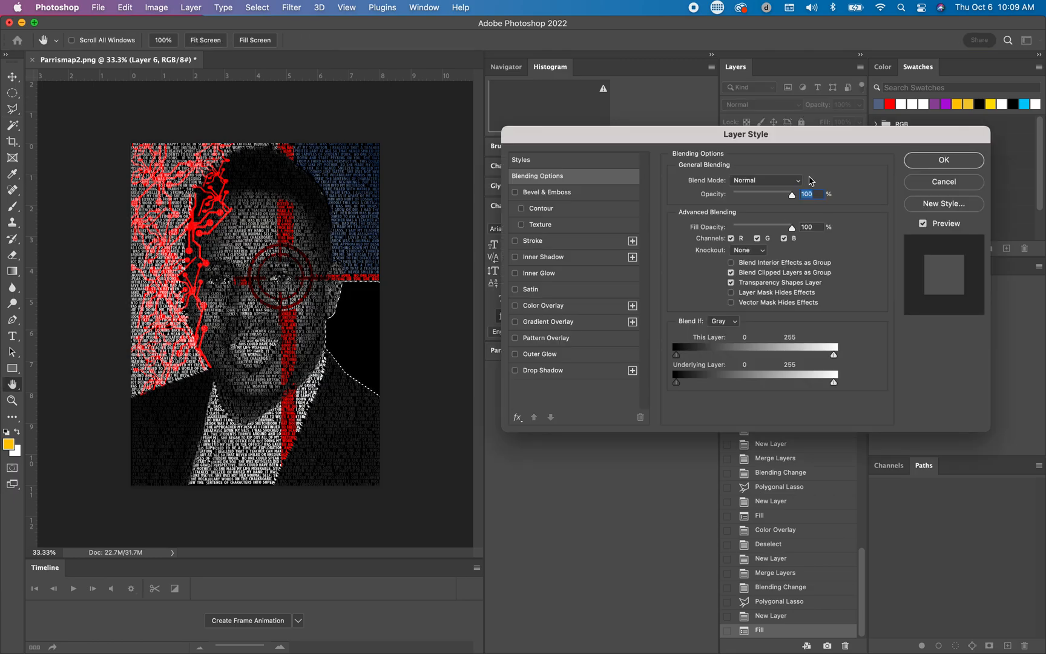
click(515, 306)
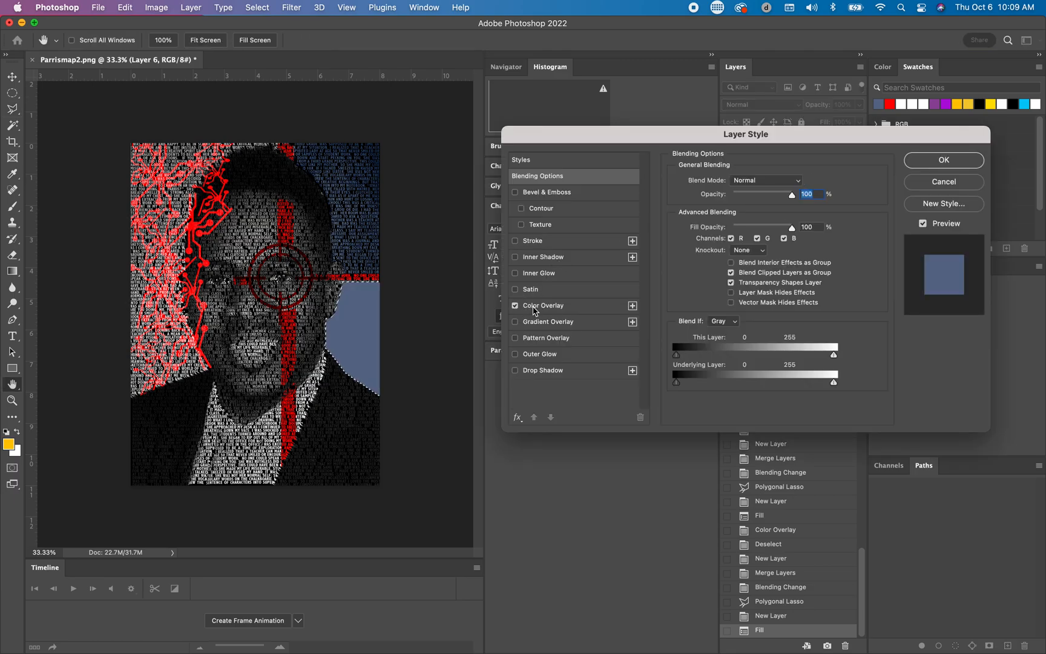
click(587, 308)
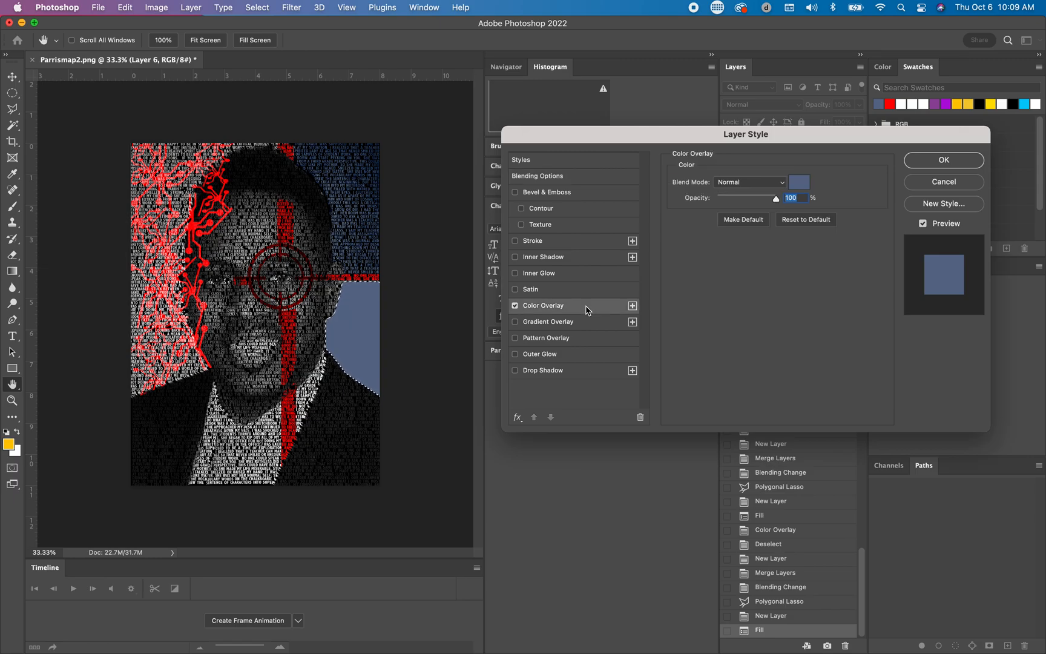
click(800, 183)
click(357, 364)
drag(704, 472, 702, 455)
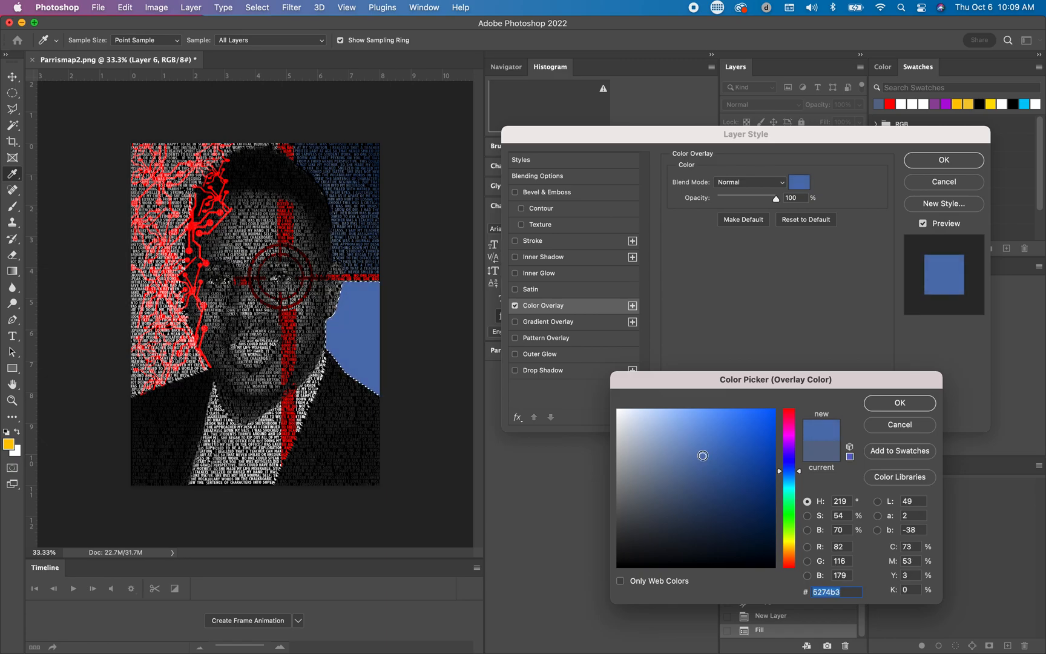
click(908, 404)
click(956, 161)
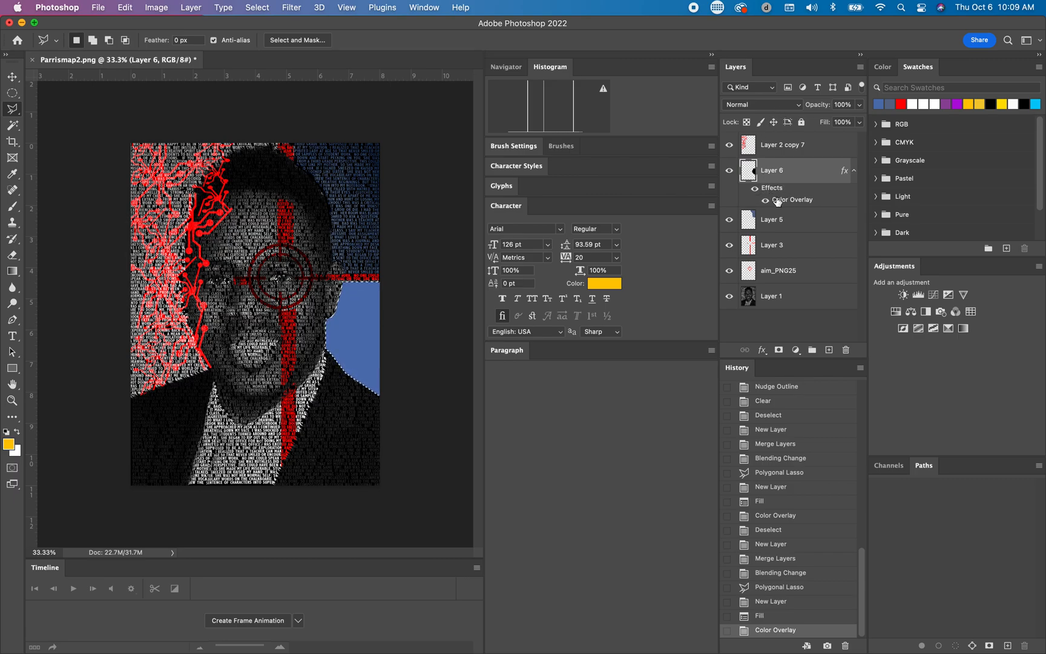
Step: Create a new empty layer above the blue Color Overlay layer and merge the two layers
click(860, 66)
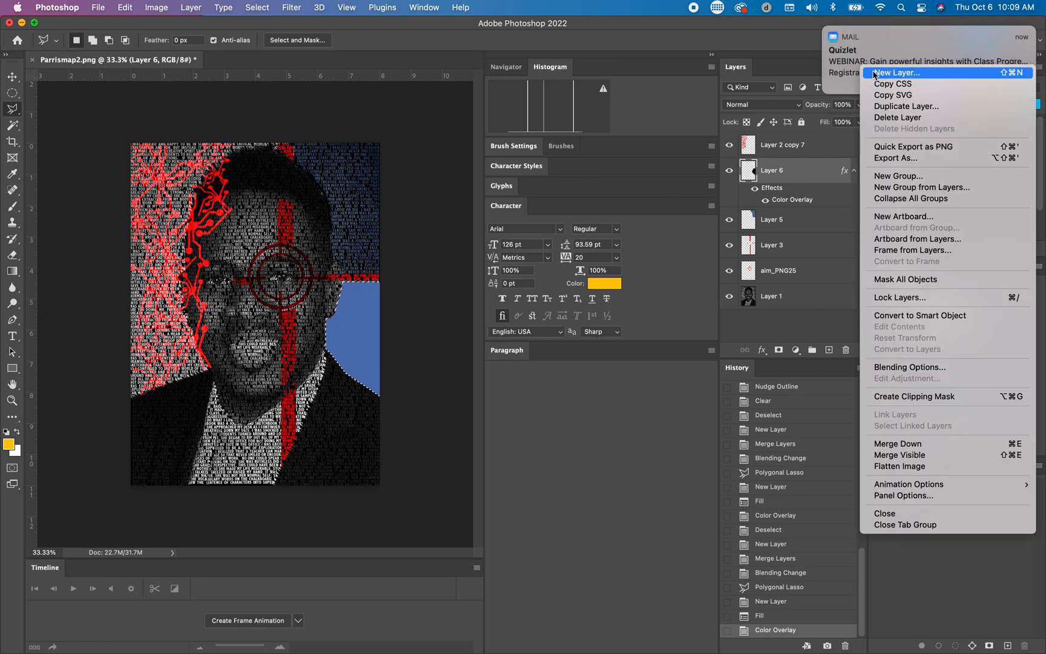
click(896, 73)
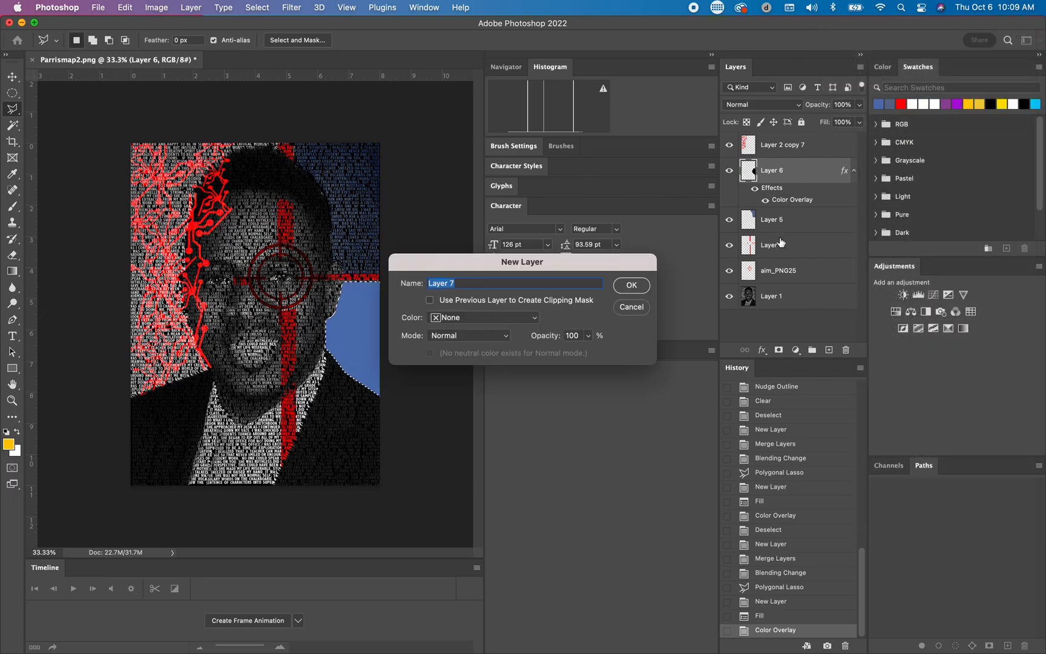
click(639, 286)
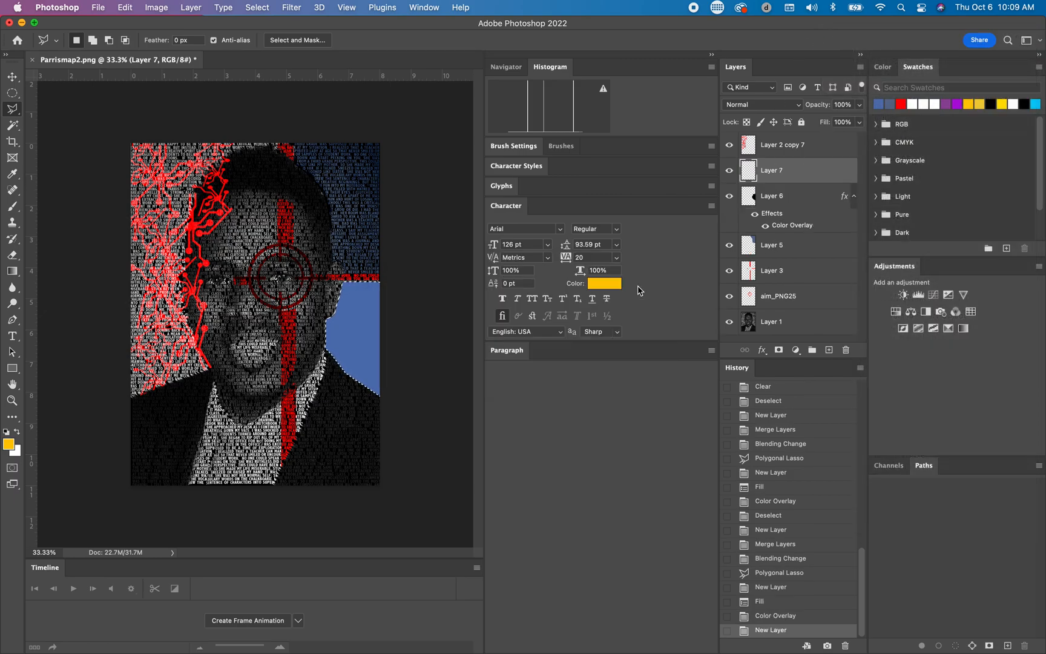
super+click(812, 200)
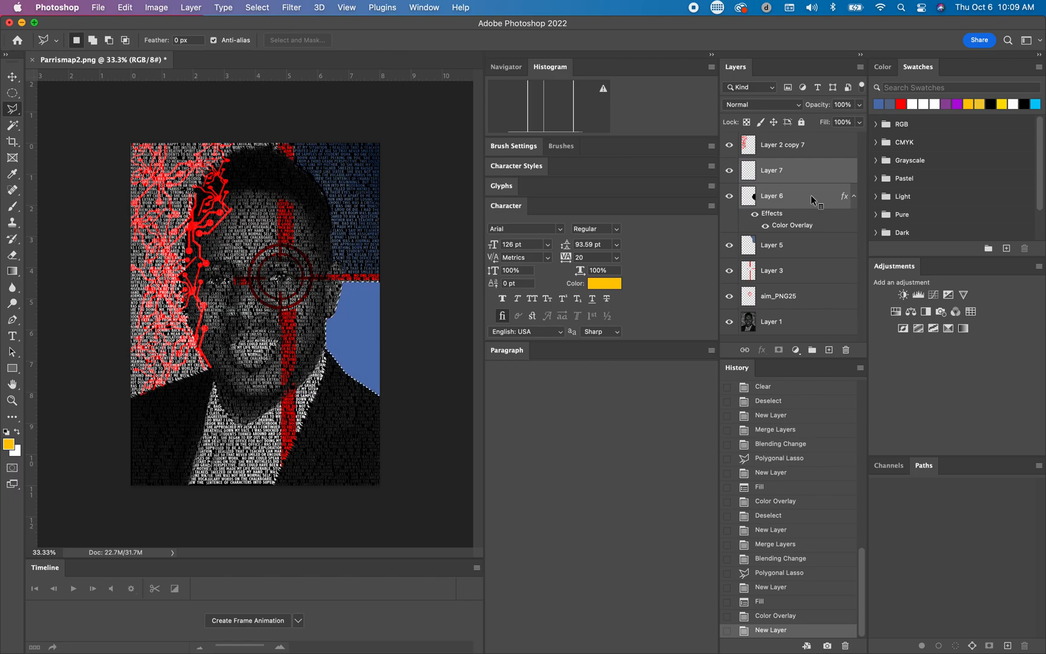
right_click(811, 197)
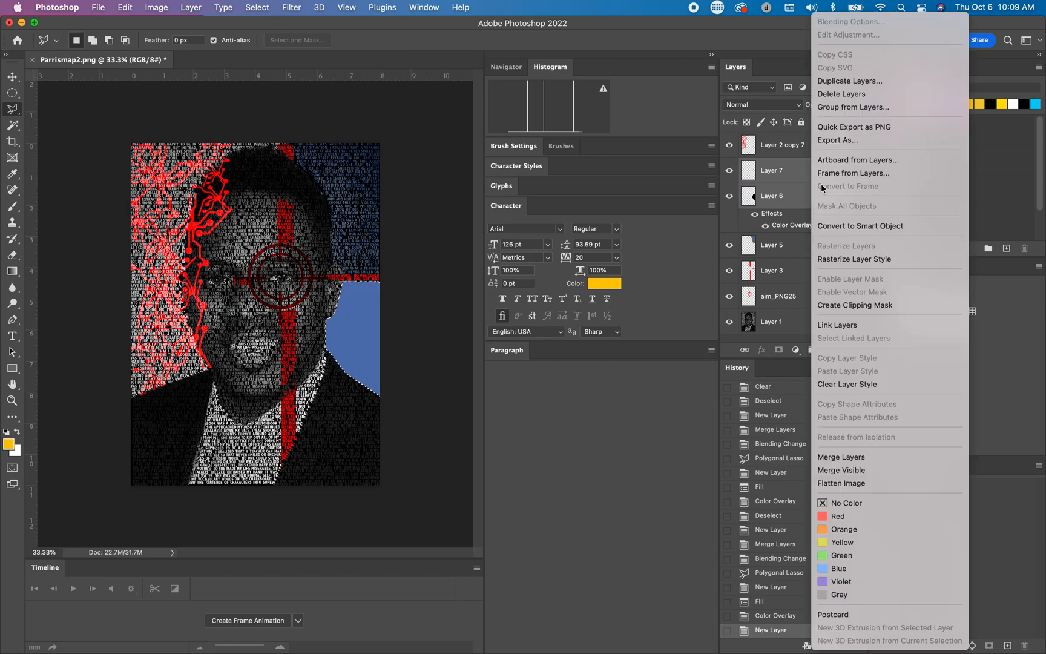
click(839, 457)
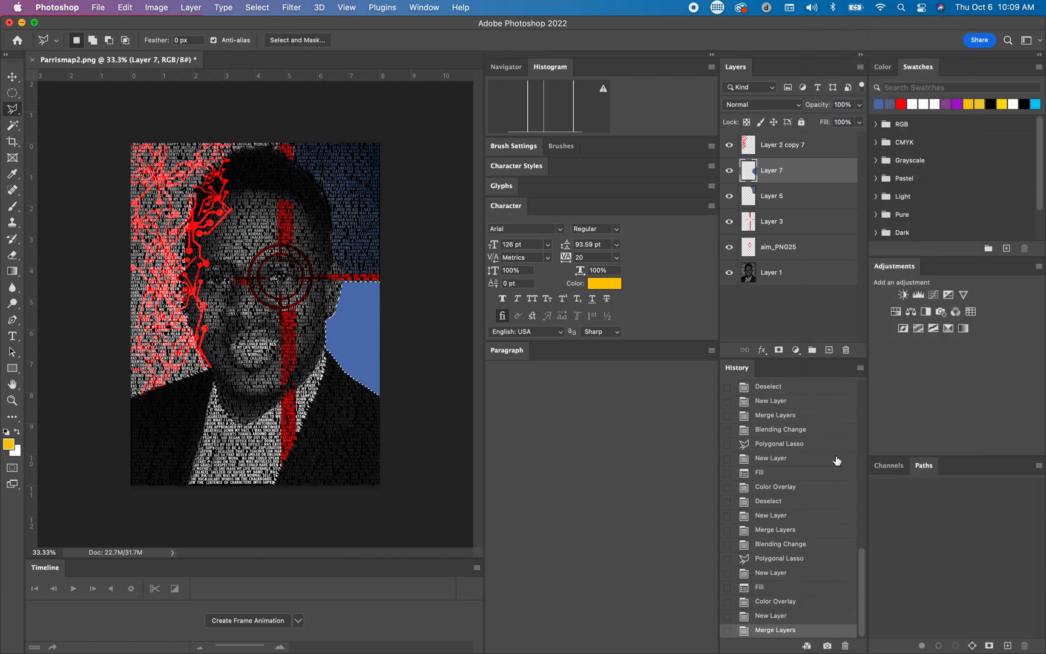
Step: Set the newly merged blue layer's blend mode to Color Burn and deselect the background area
click(772, 105)
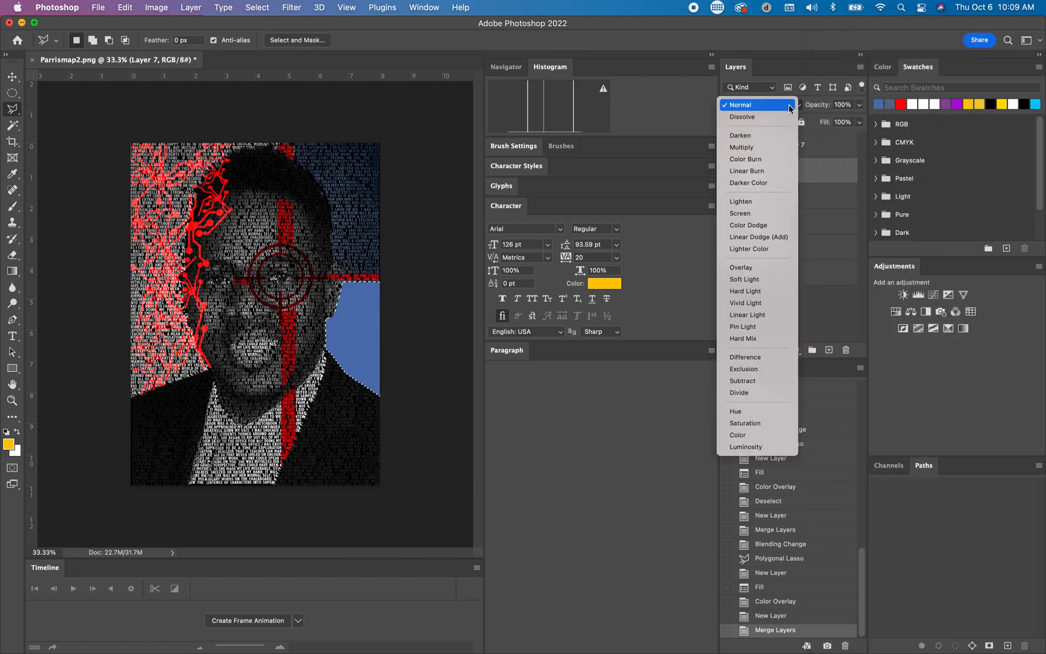
click(775, 165)
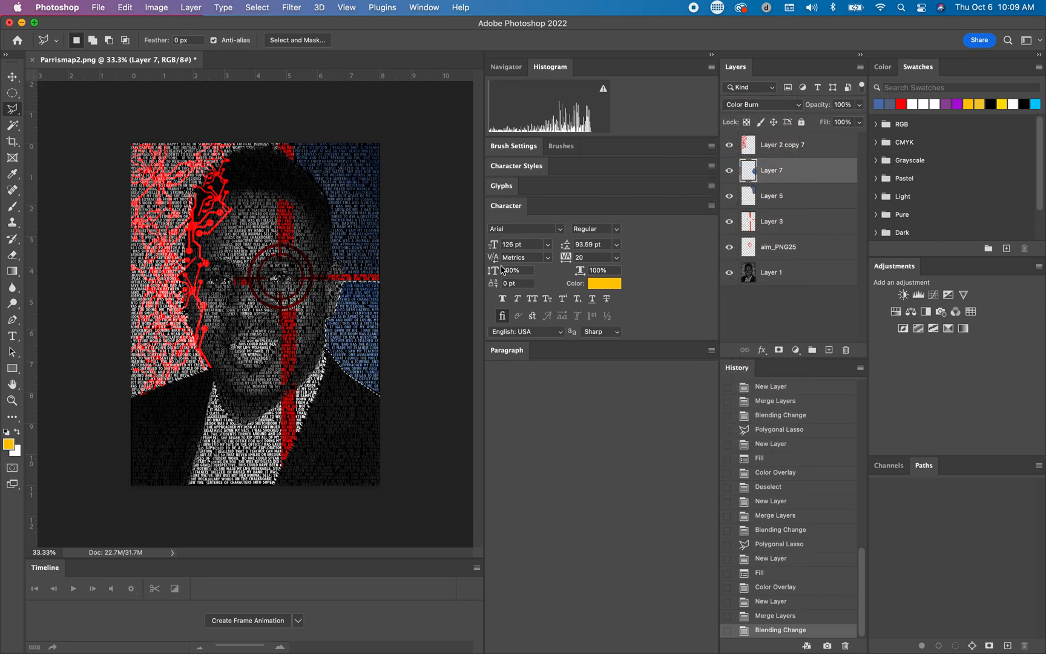
click(258, 7)
click(259, 36)
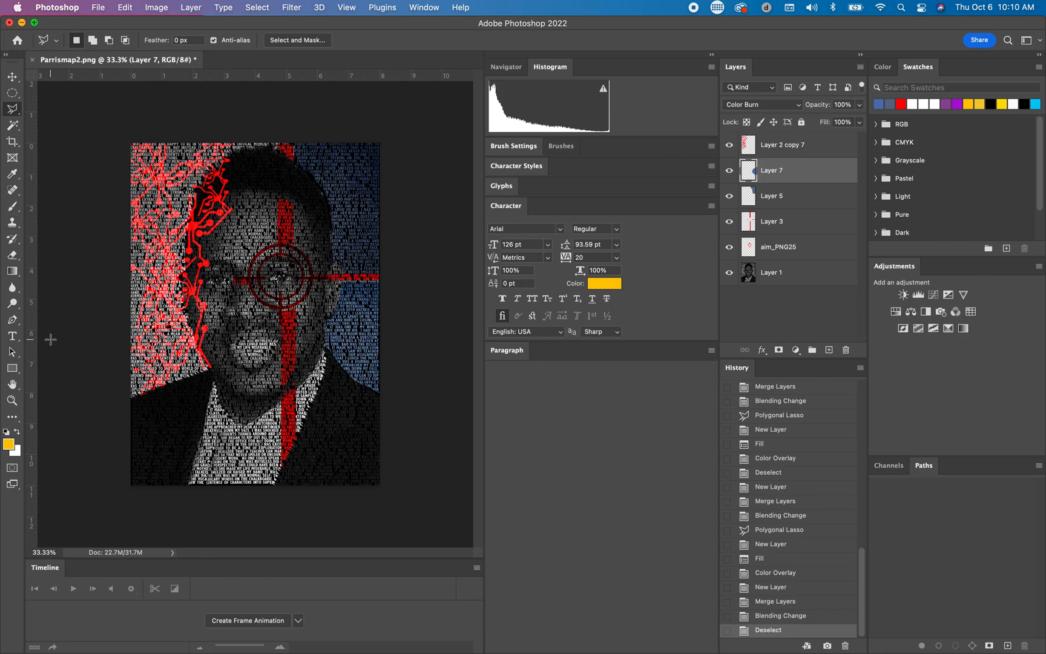
Step: Switch to Chrome and search Google Images for "PEOPLE png"
click(13, 337)
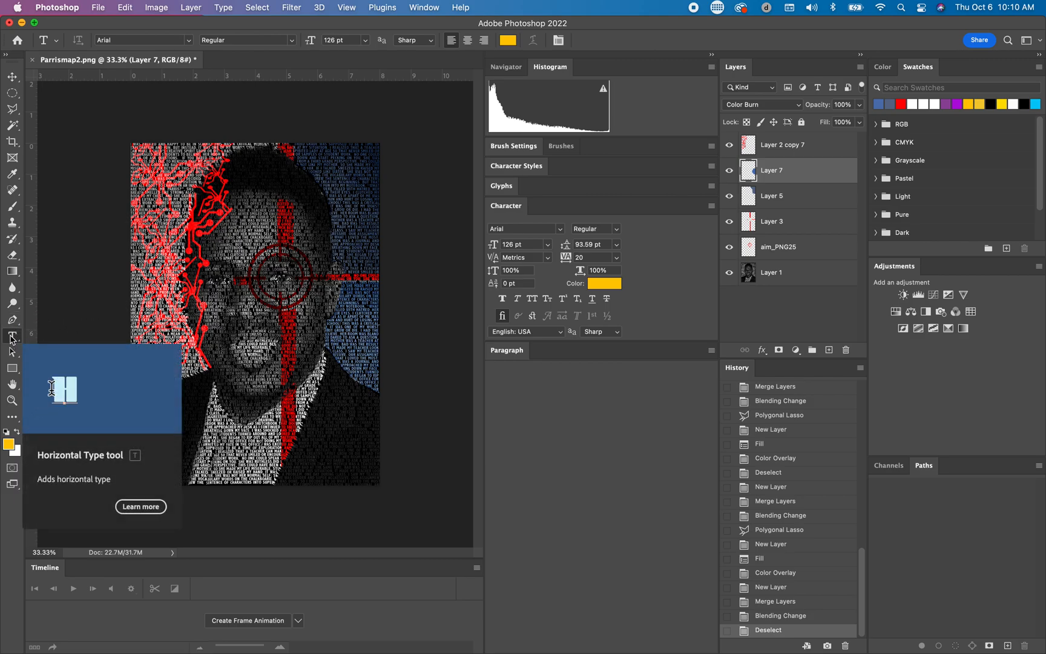
drag(195, 24, 221, 23)
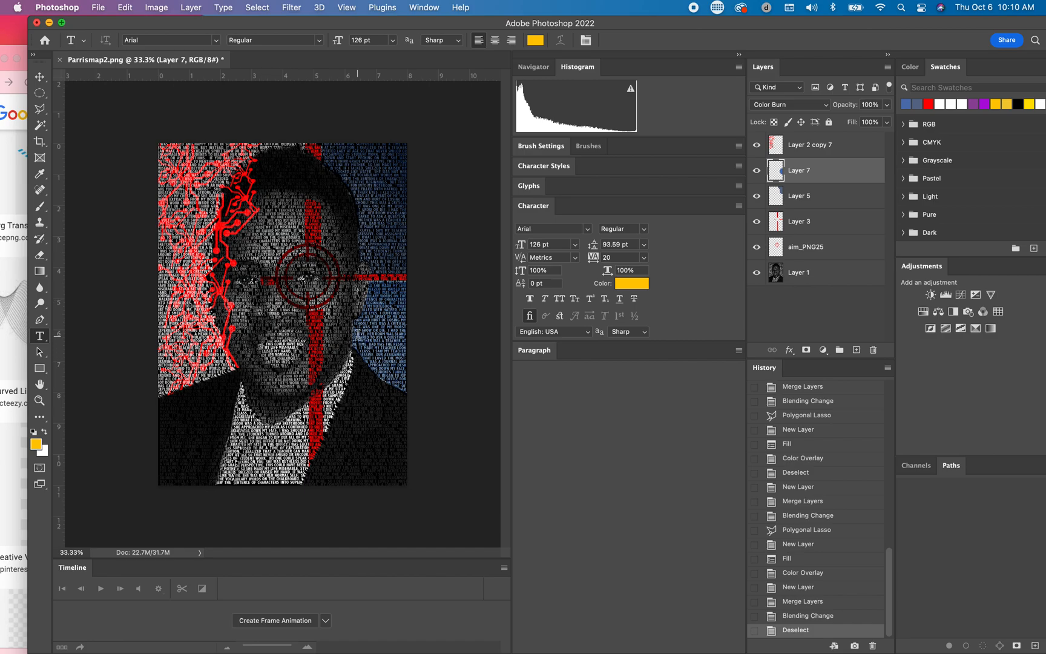
drag(630, 29, 531, 199)
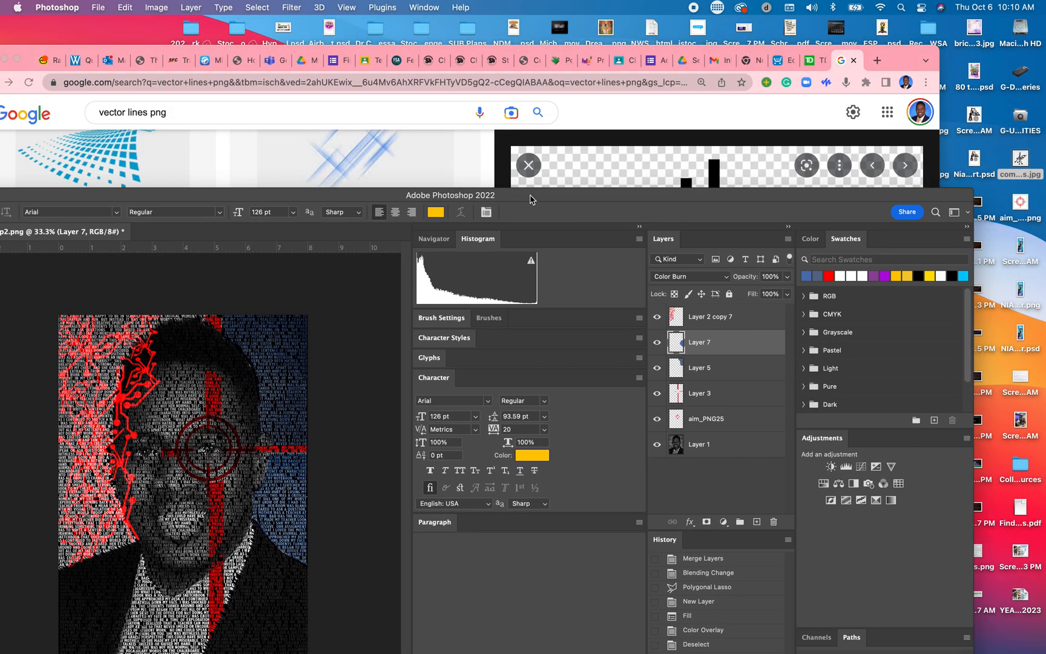
click(743, 109)
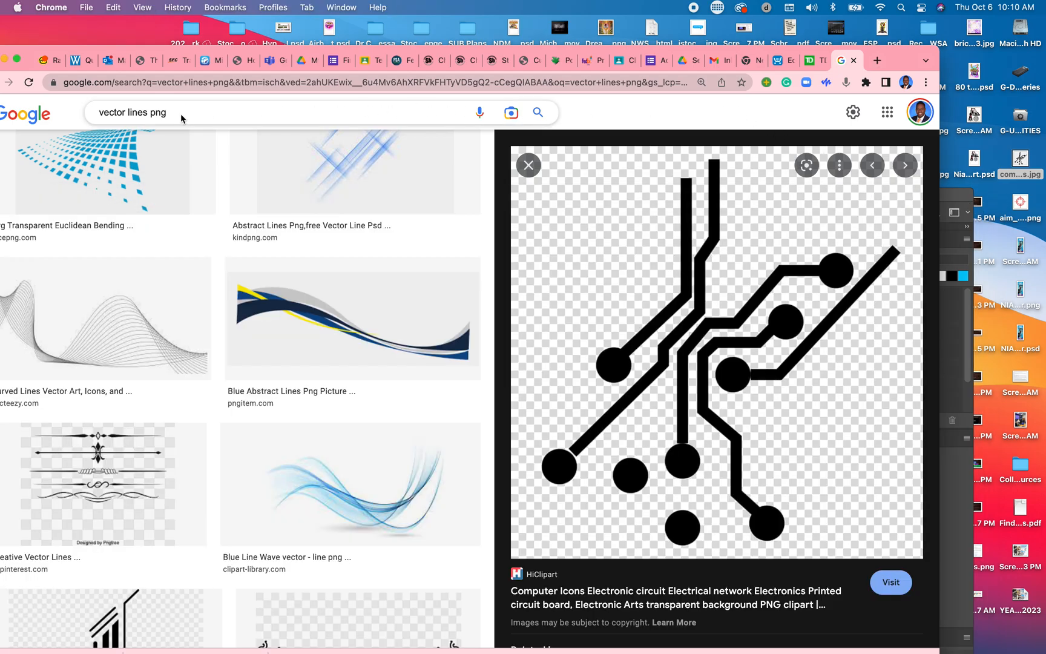
click(142, 115)
drag(149, 114, 62, 112)
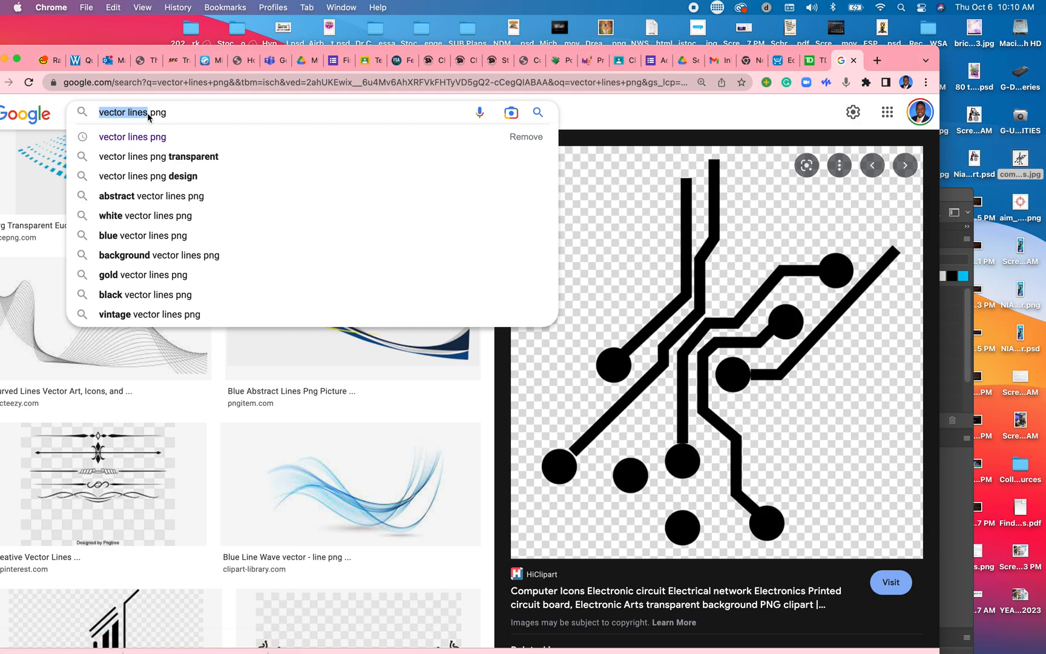
text(PEOPLE)
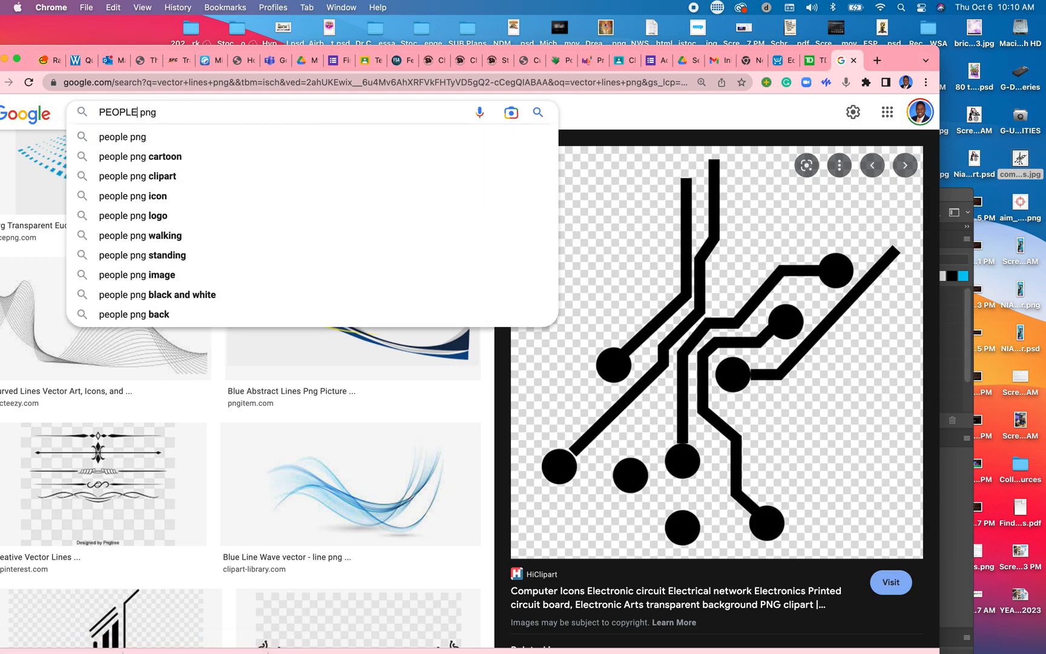
key(Return)
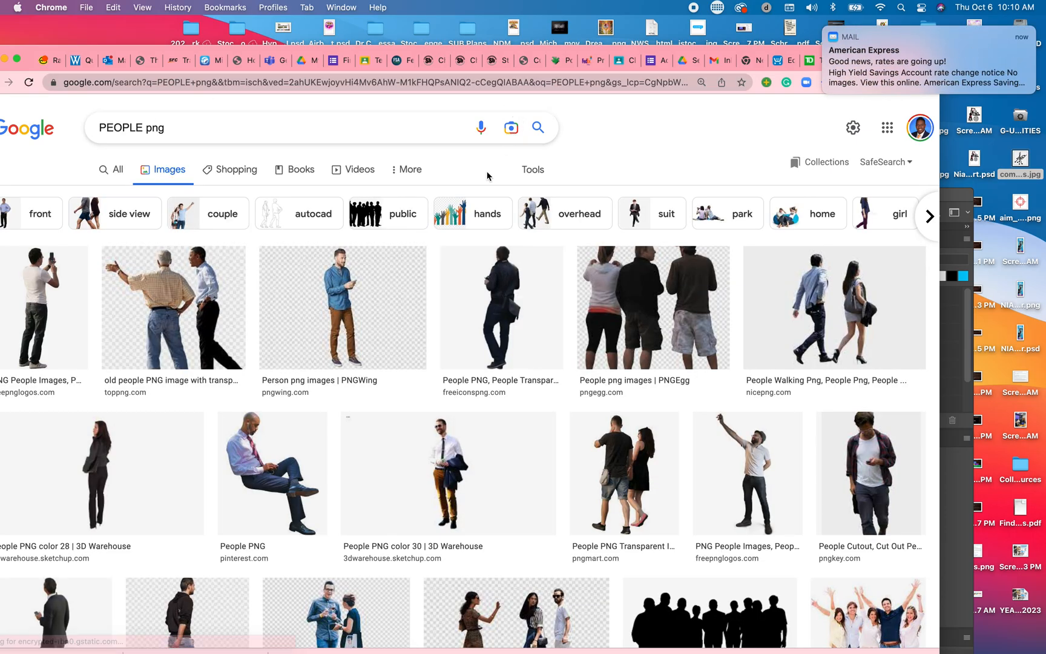
Step: Find PNGEgg's transparent "Extended family" black silhouette among the image results and save the picture to the desktop
scroll(550, 277, down, 3)
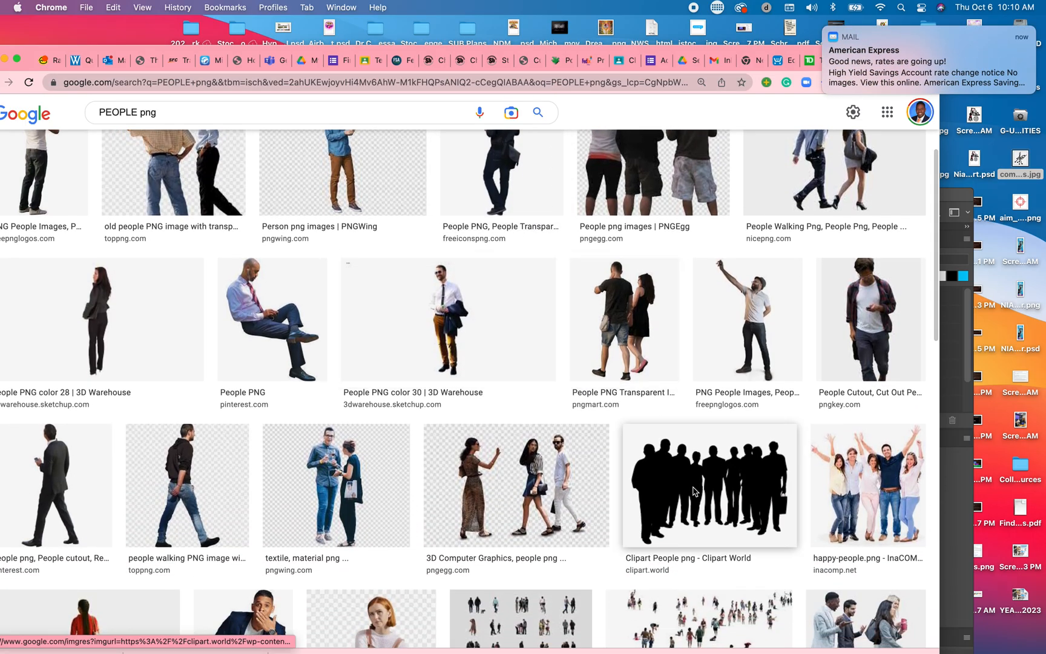
click(694, 491)
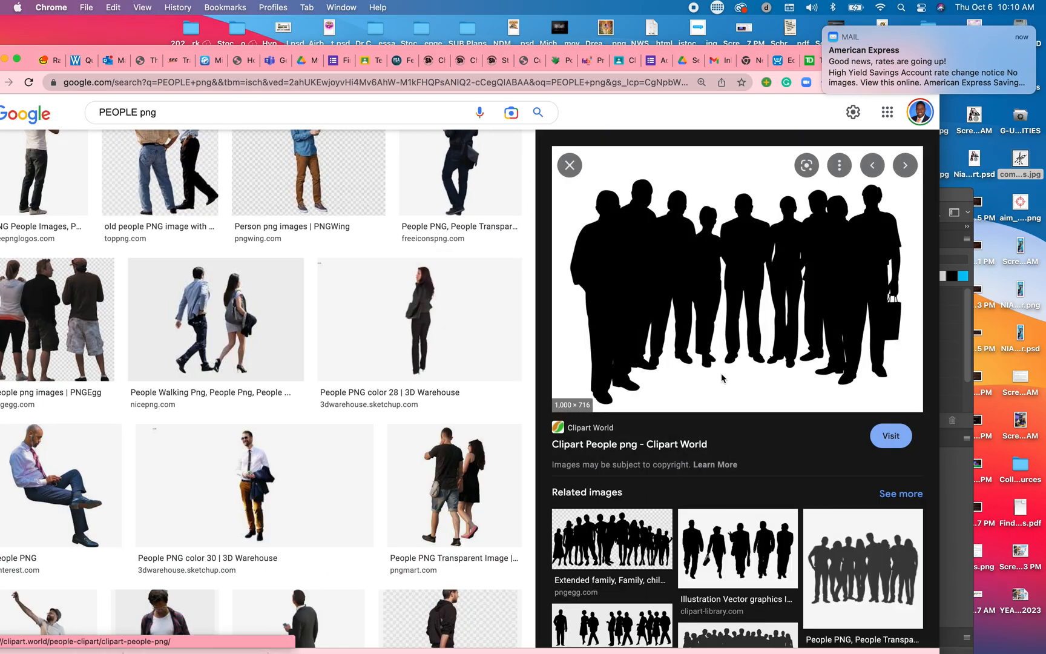
scroll(720, 375, down, 3)
click(657, 437)
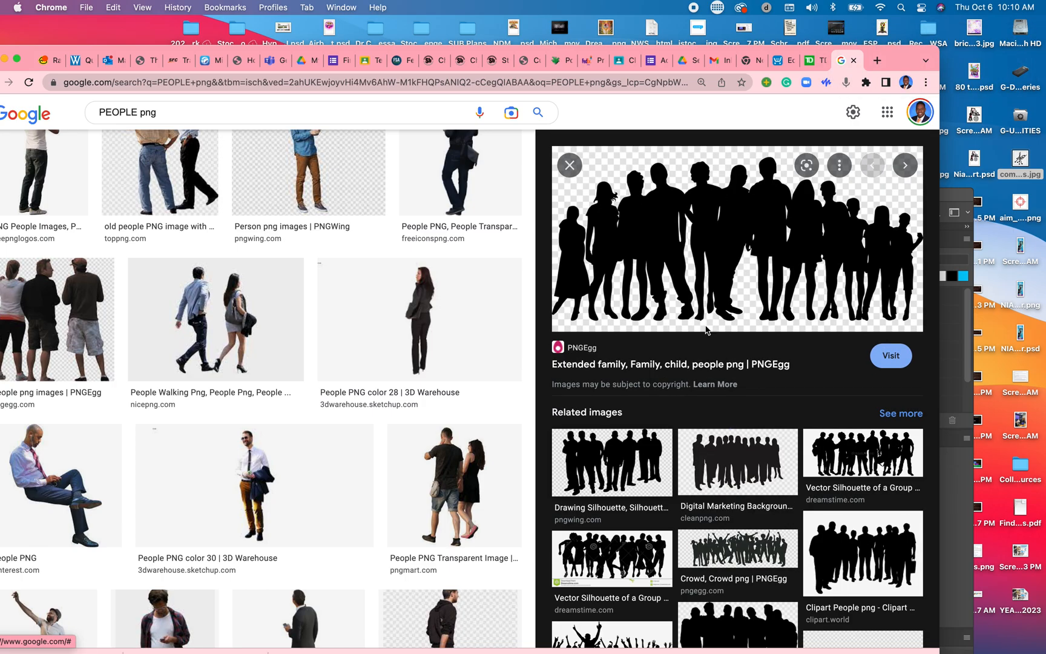
drag(784, 214, 770, 226)
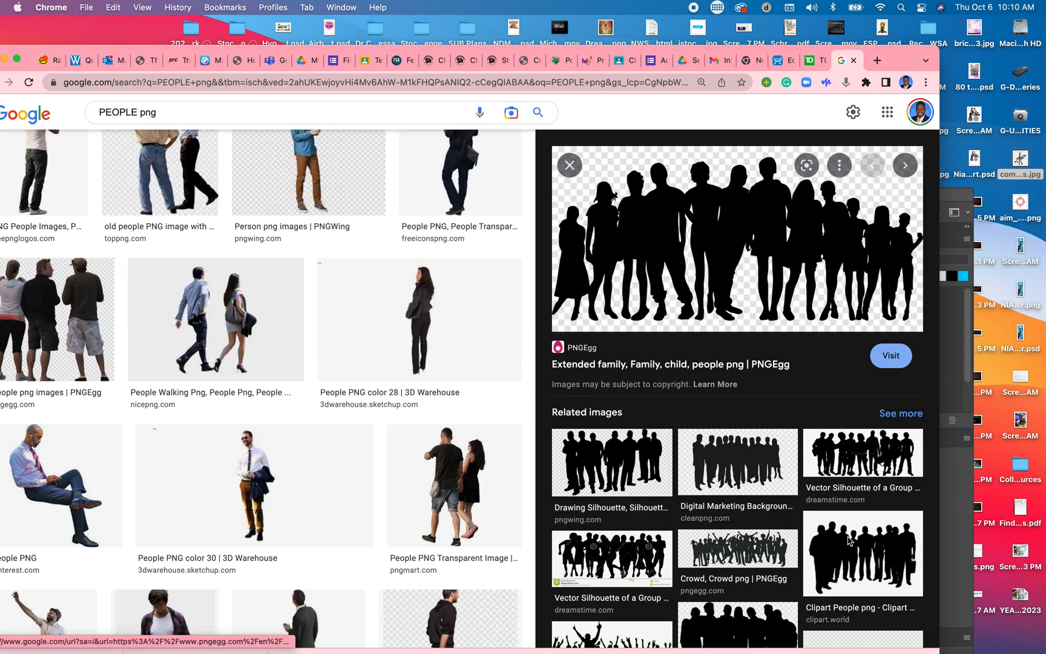
scroll(749, 519, down, 5)
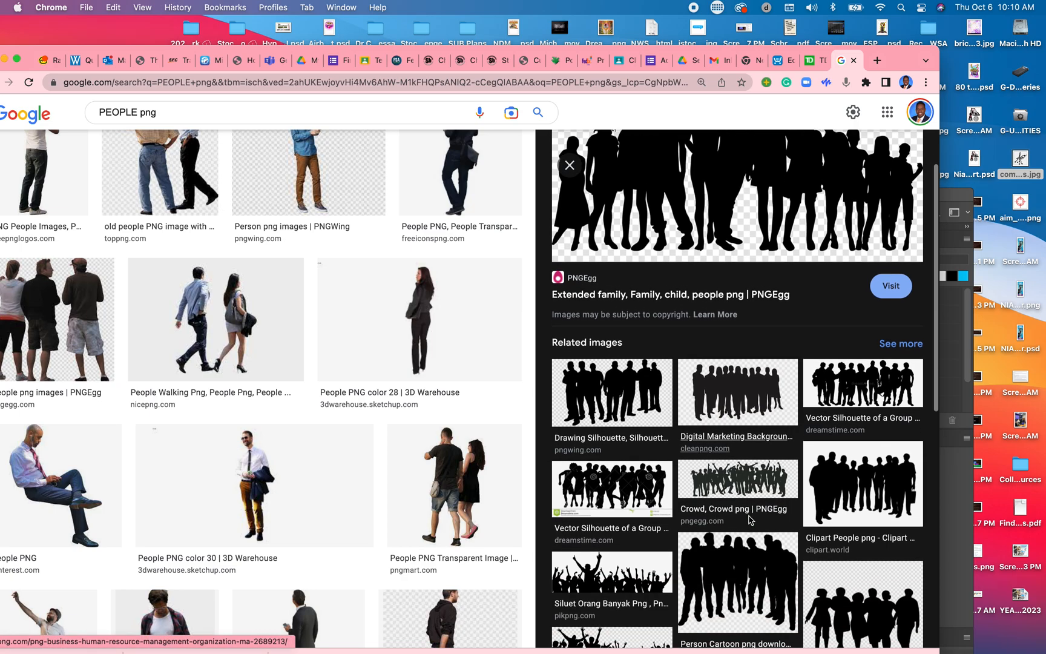
scroll(749, 519, up, 5)
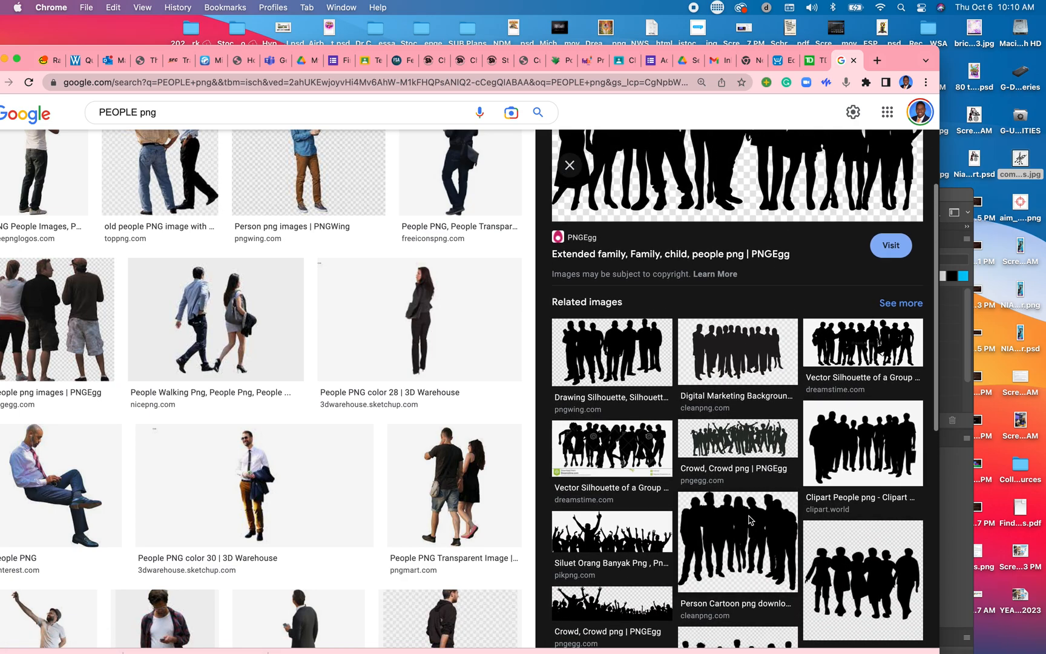
drag(732, 207, 1045, 254)
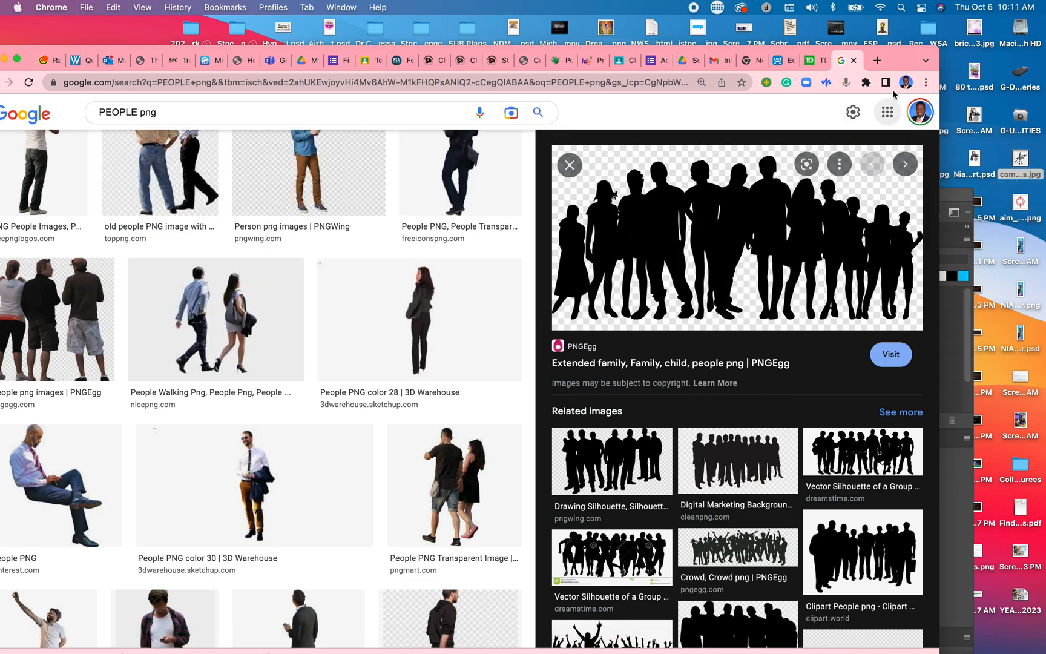
Step: Switch to Photoshop and open the saved family silhouette PNG from the desktop as a separate document
drag(898, 58, 866, 59)
drag(925, 199, 948, 50)
drag(1024, 150, 829, 629)
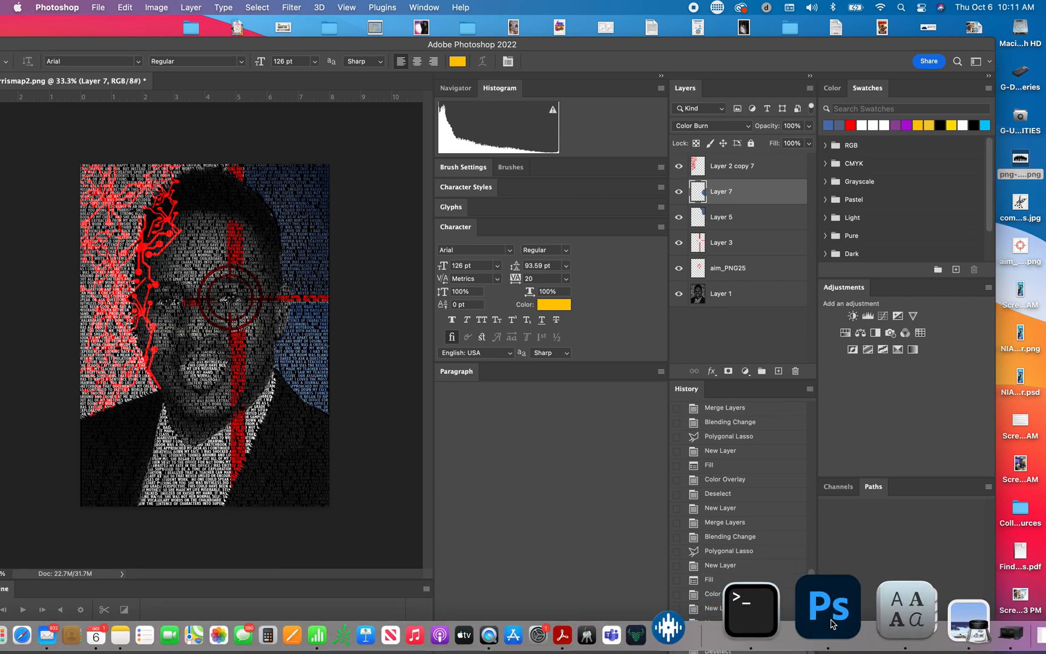
drag(324, 47, 425, 35)
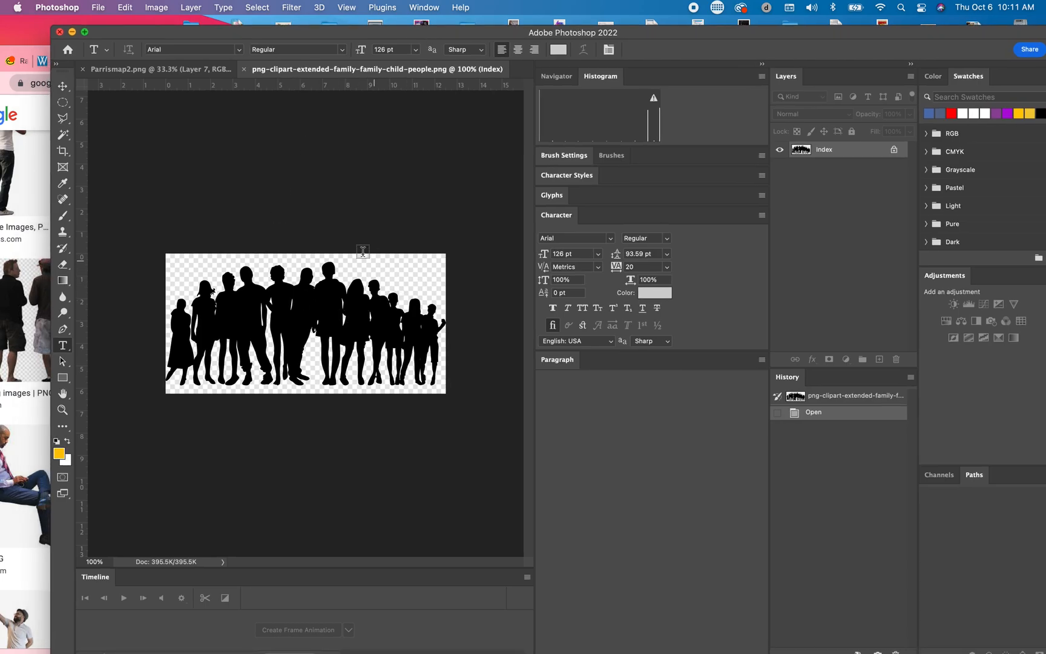
Step: Check the selection and layer commands for the locked Index silhouette layer and close its document
click(62, 85)
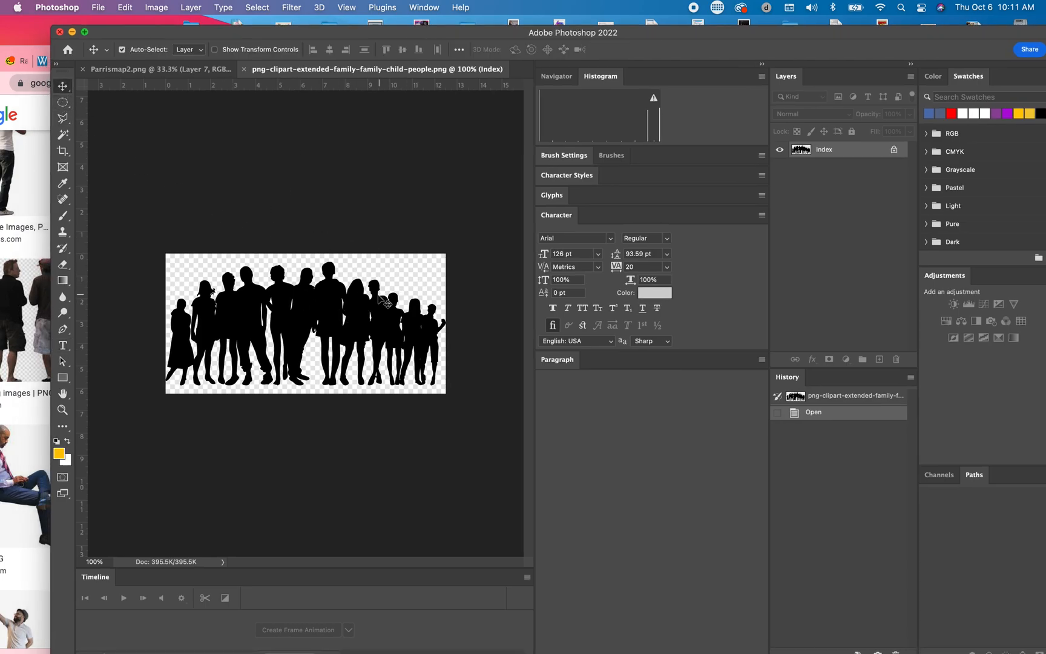
click(258, 8)
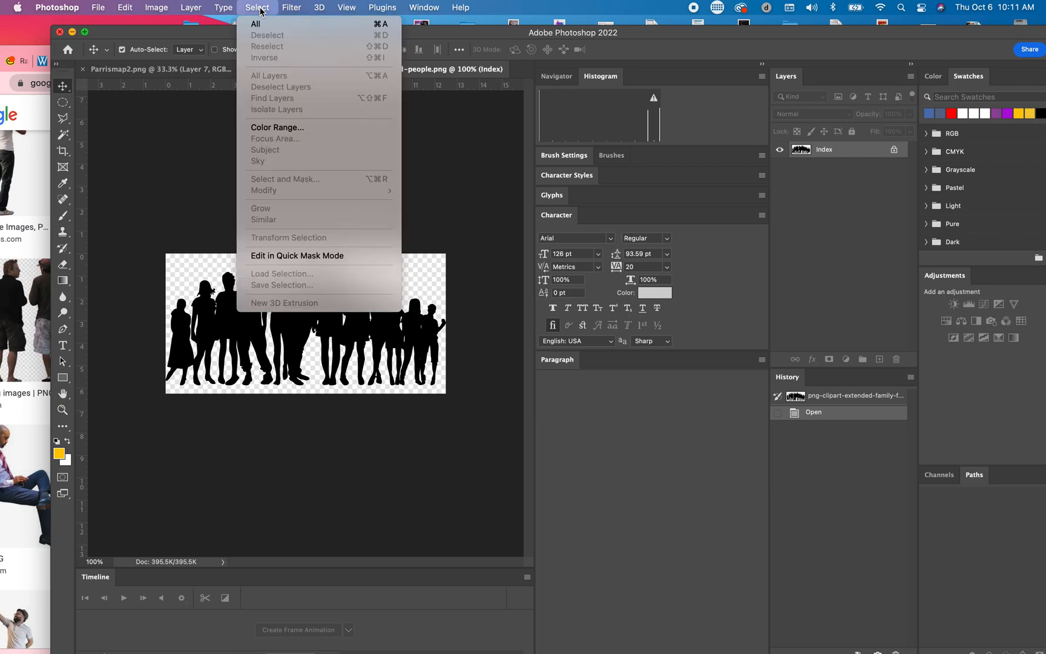
click(444, 169)
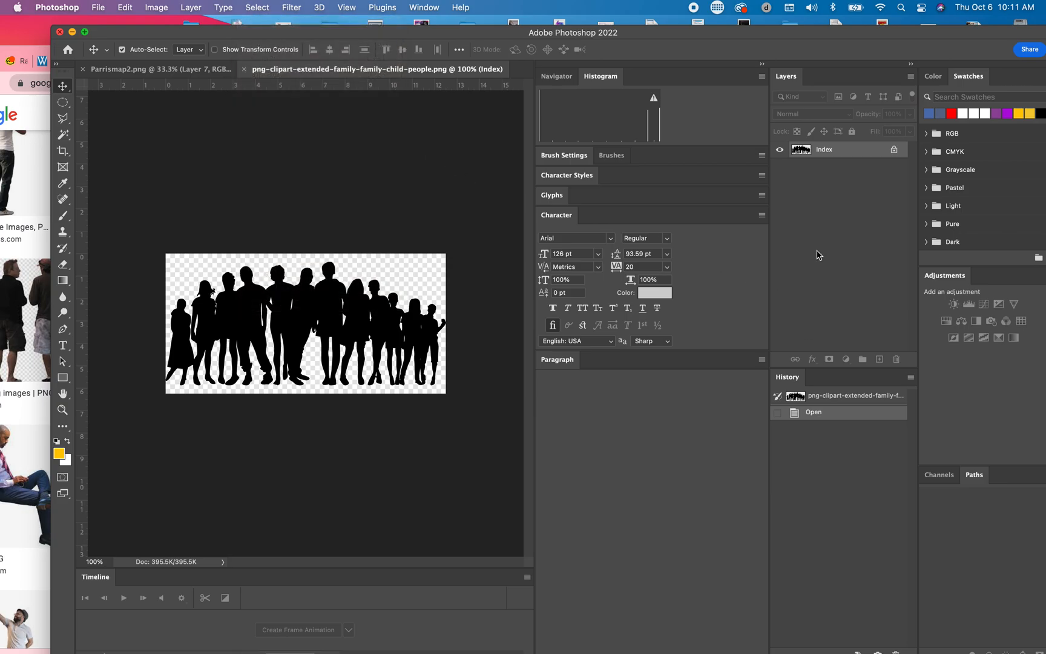
right_click(869, 155)
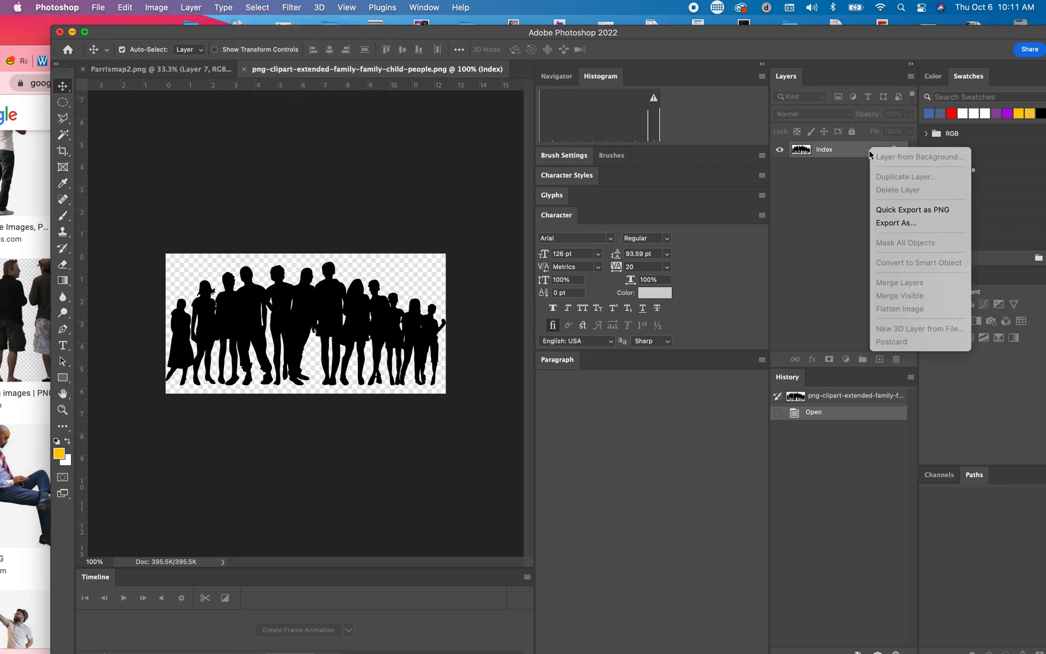
click(839, 208)
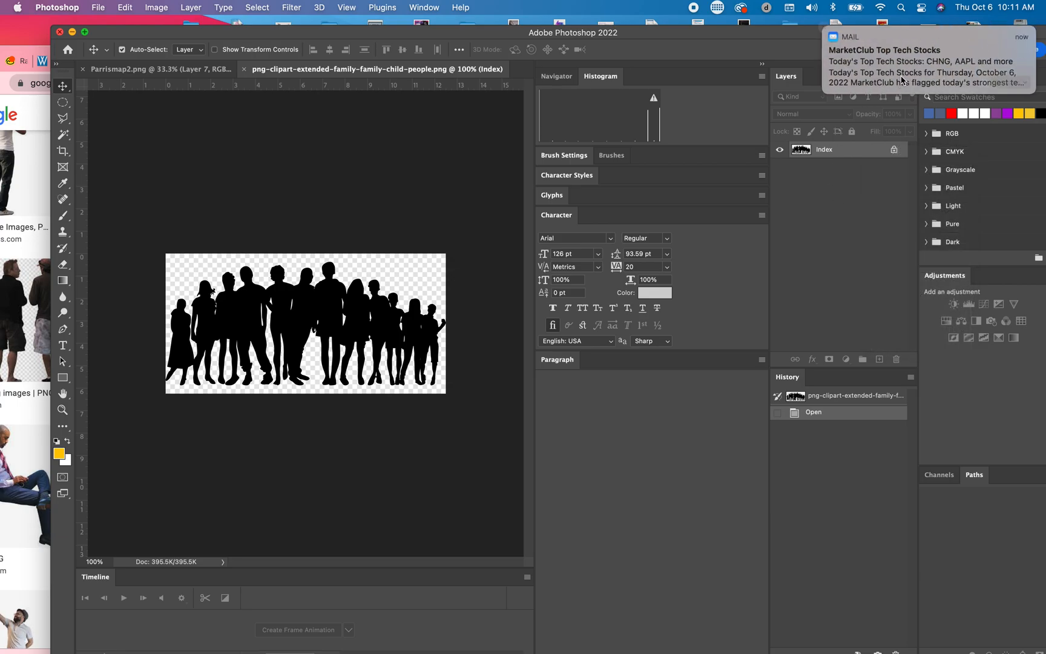
click(824, 30)
click(910, 77)
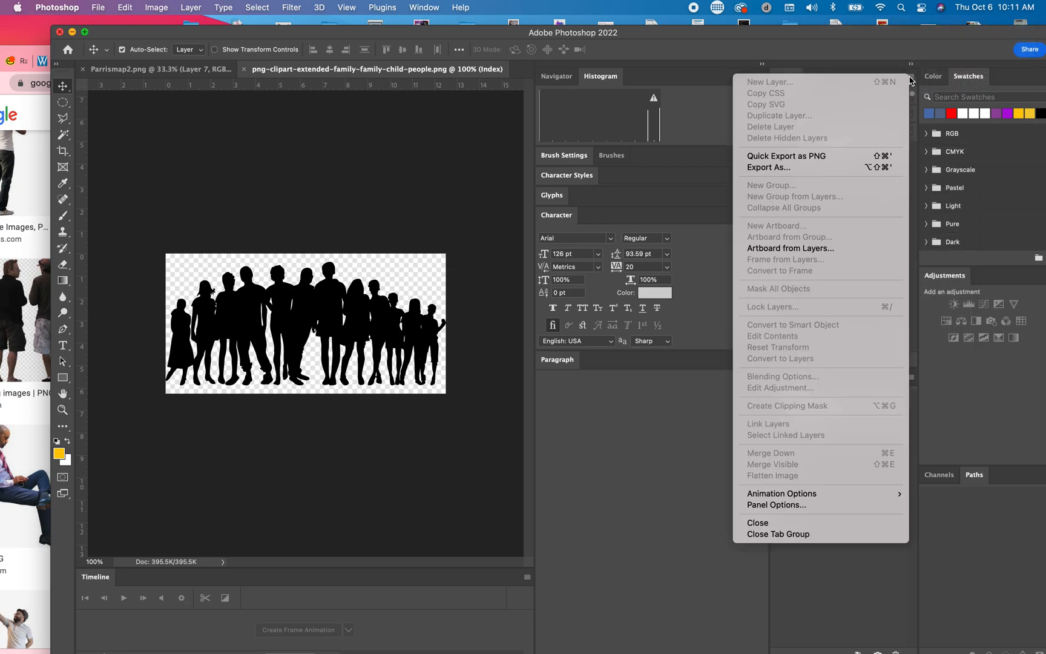
click(608, 445)
click(244, 69)
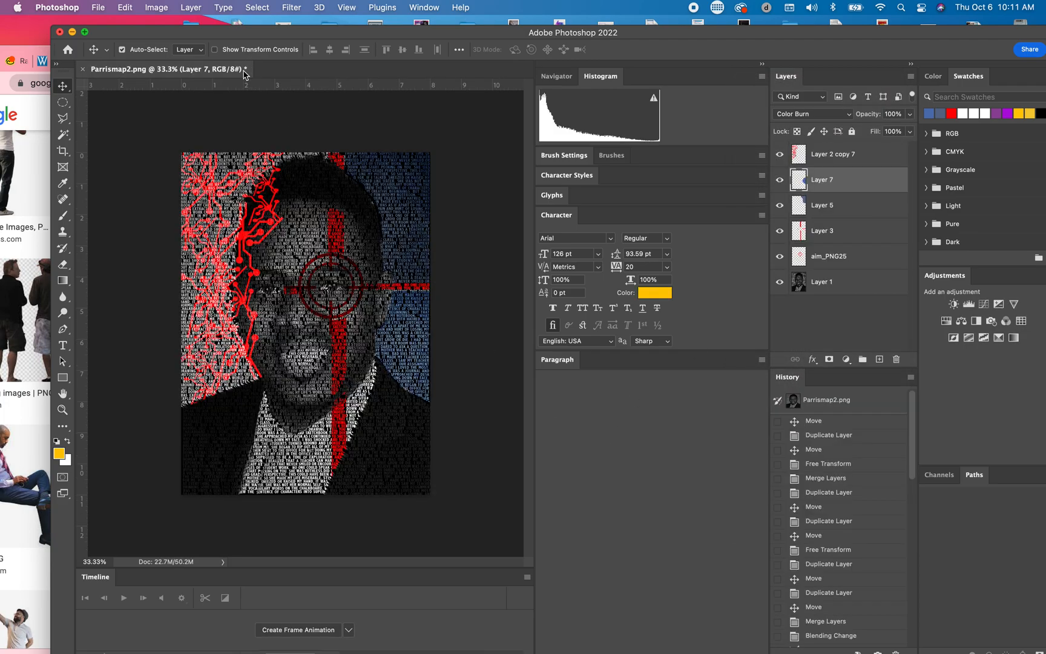
Step: Place the family silhouette PNG from the desktop into the portrait document at about 55% scale and rasterize its layer
drag(962, 33, 853, 33)
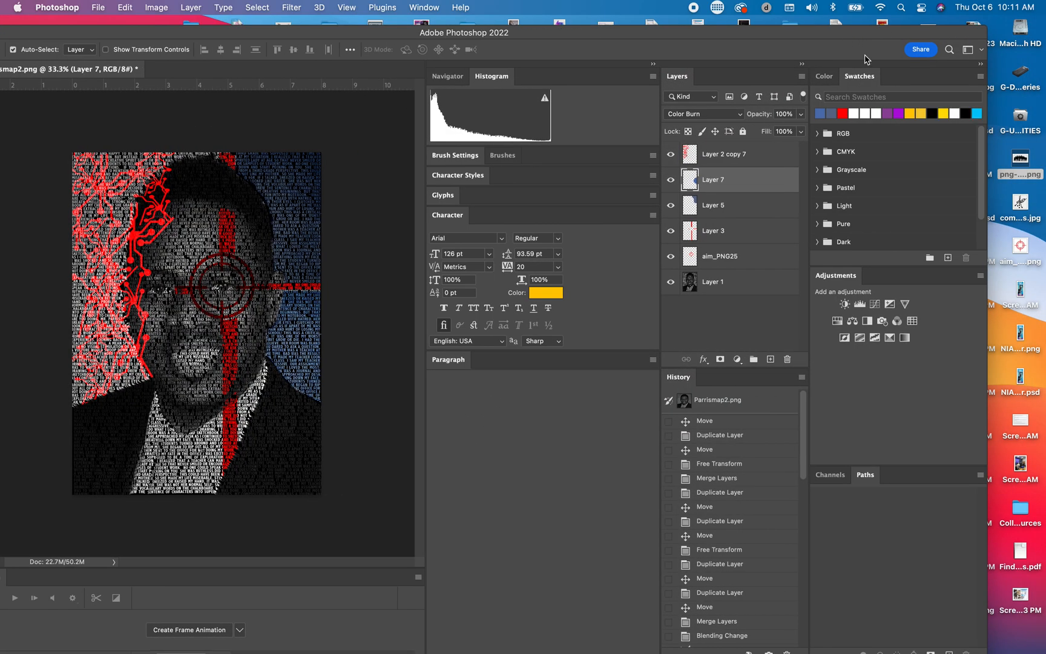
drag(1021, 156, 269, 245)
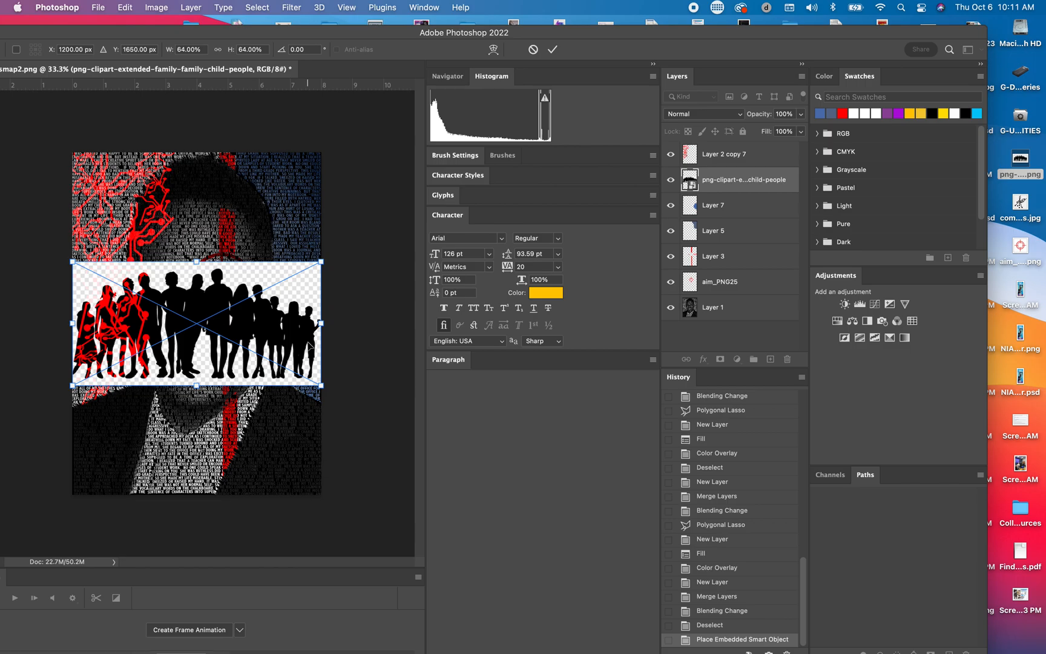
drag(319, 385, 303, 376)
drag(73, 262, 90, 270)
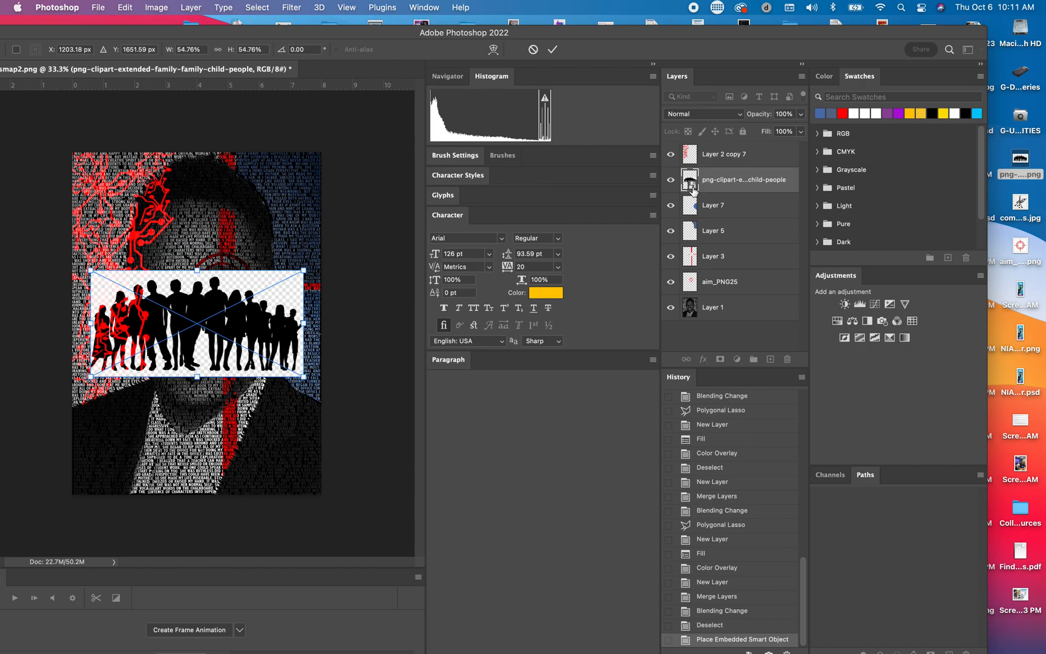
right_click(779, 180)
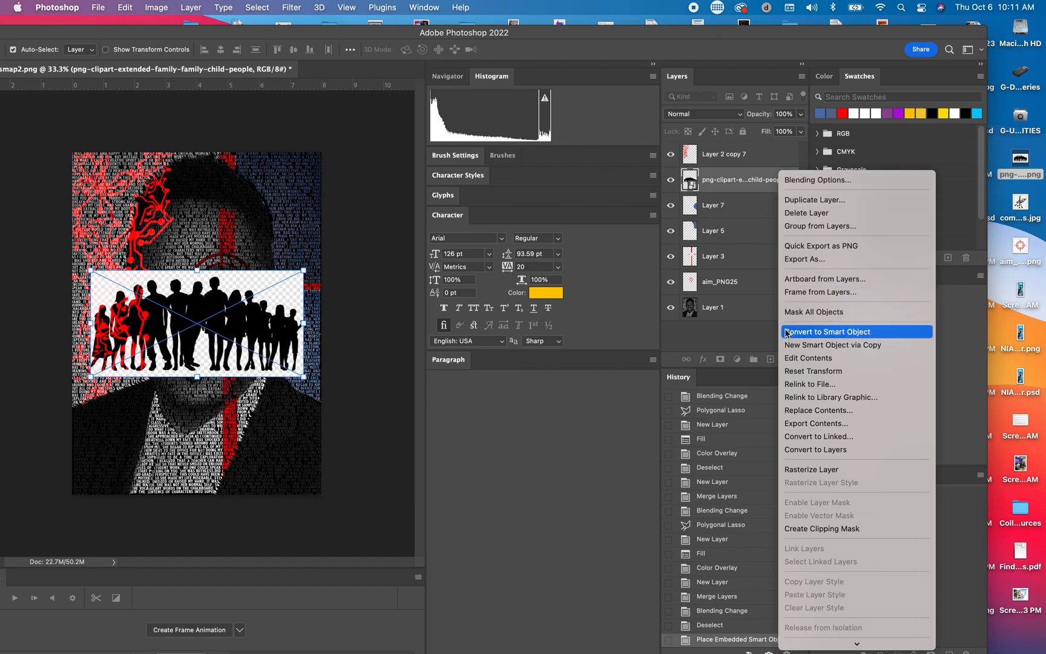
click(801, 471)
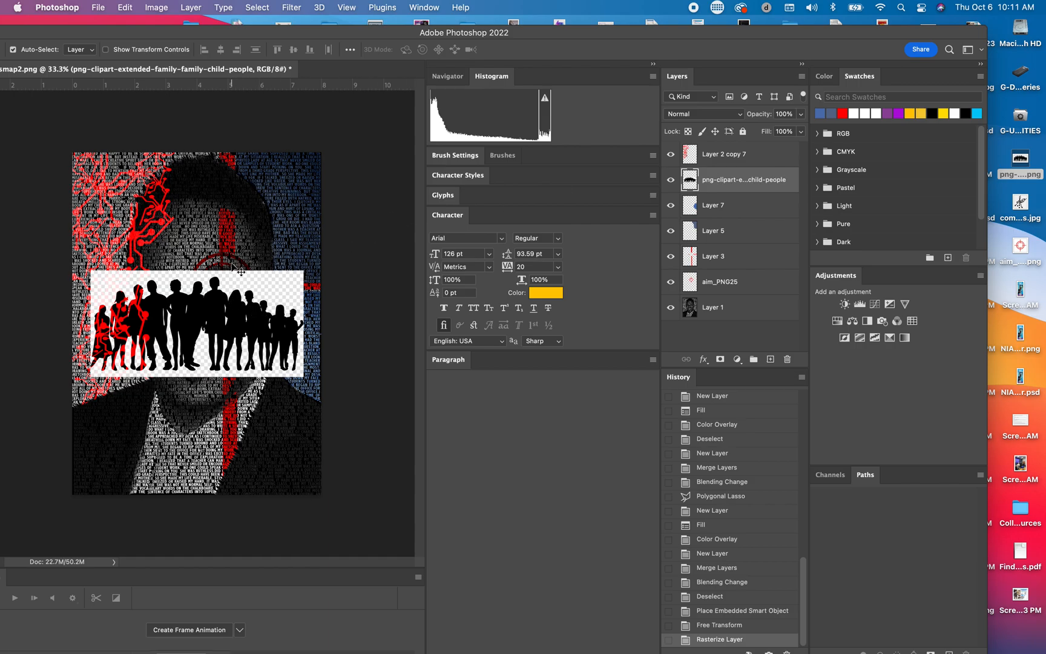
click(257, 7)
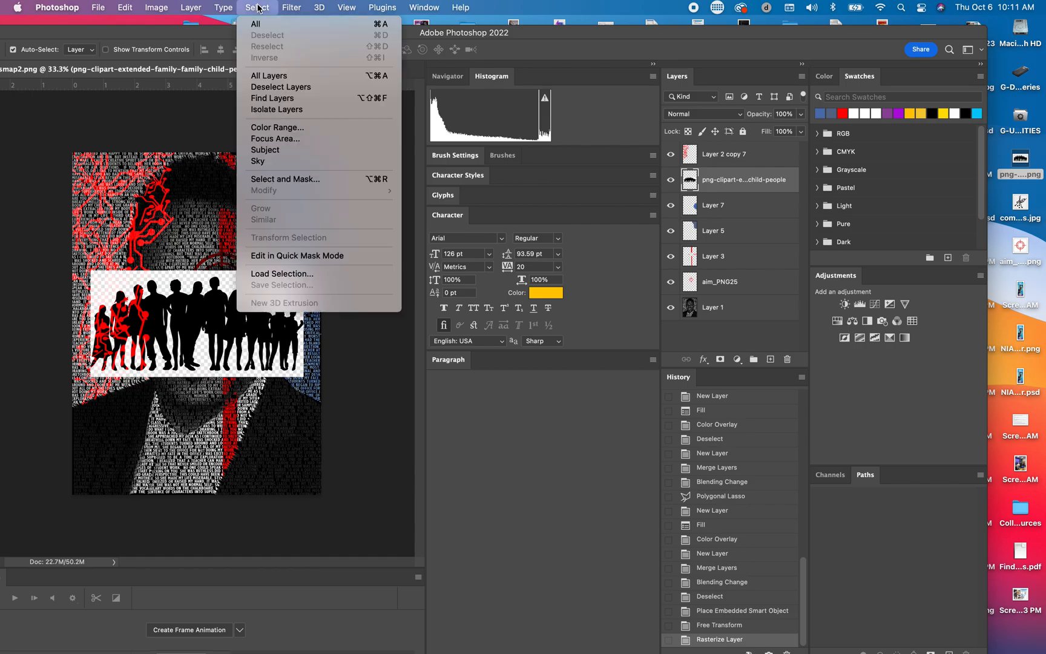
click(270, 182)
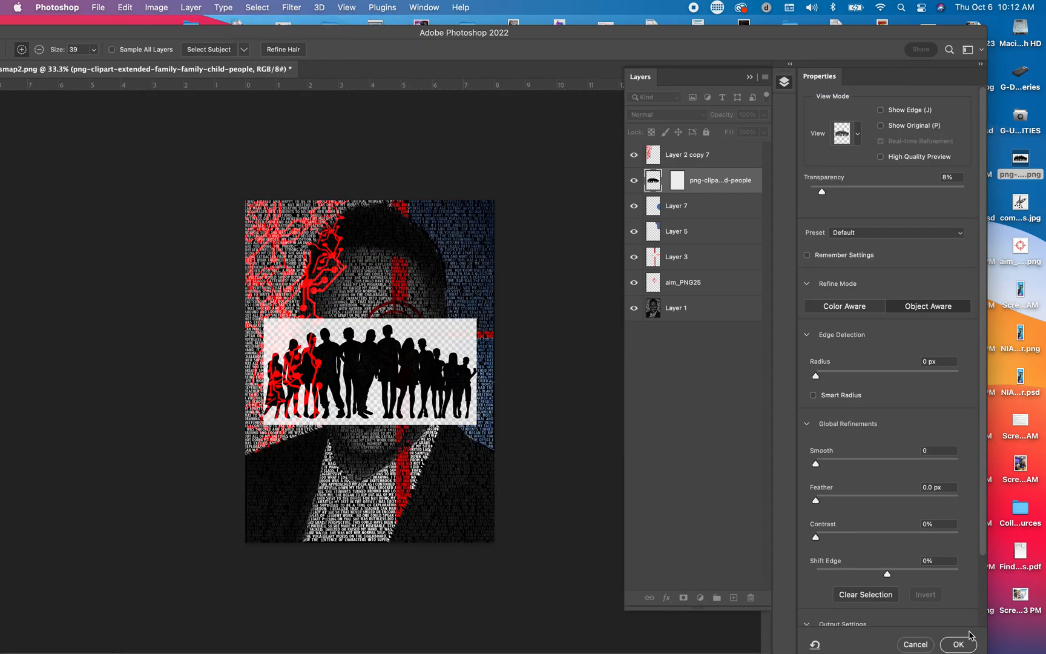
click(964, 642)
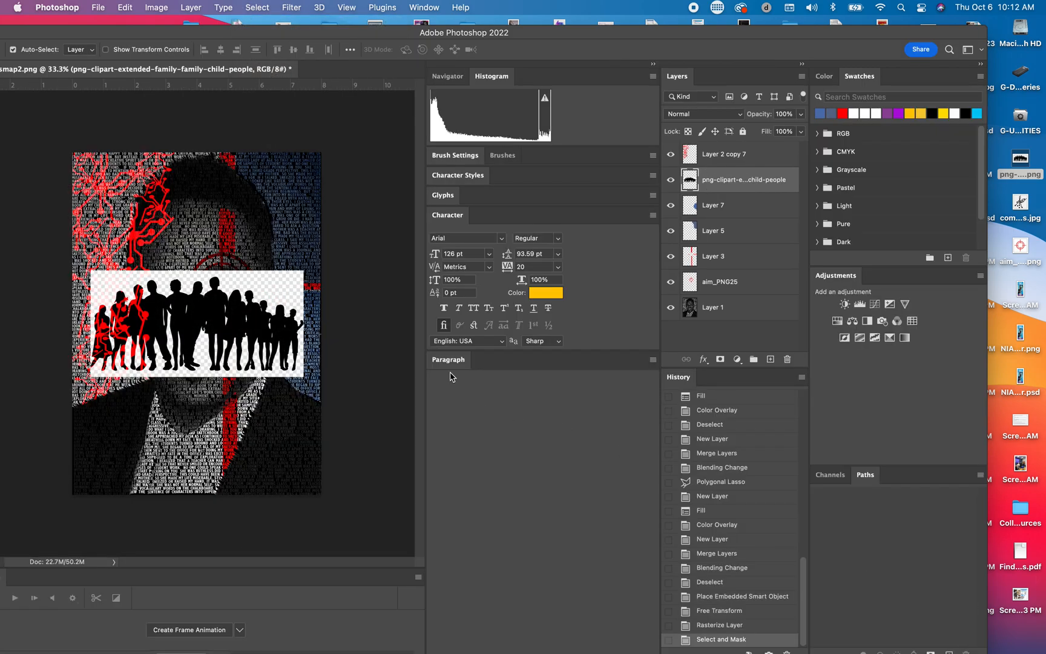
Step: Select the silhouetted people on the clip-art layer with Select Subject in Select and Mask
click(257, 7)
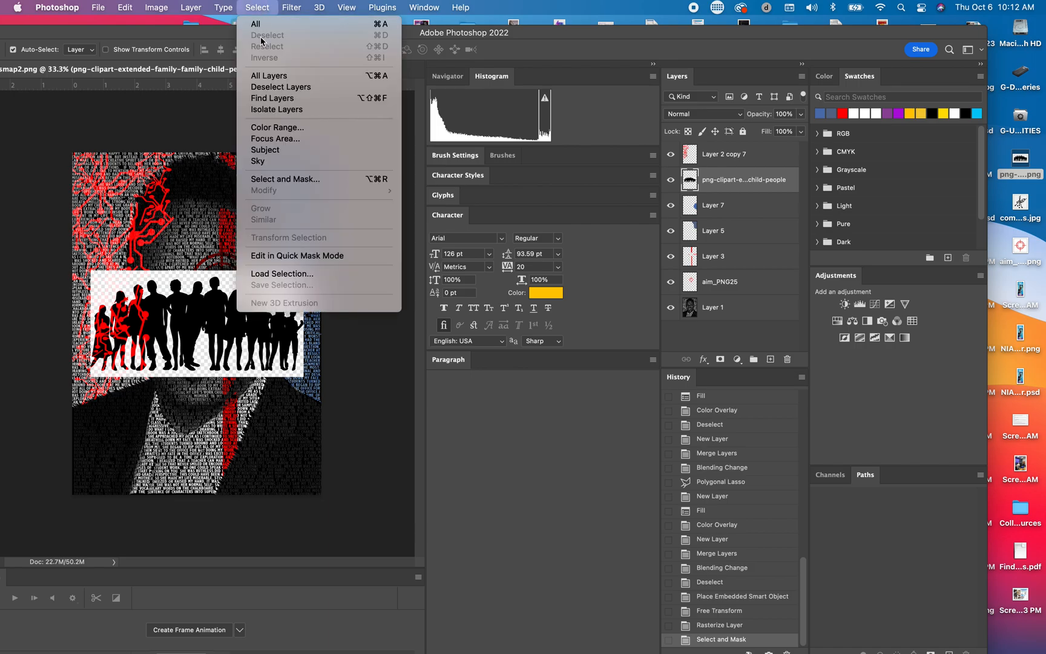
click(288, 181)
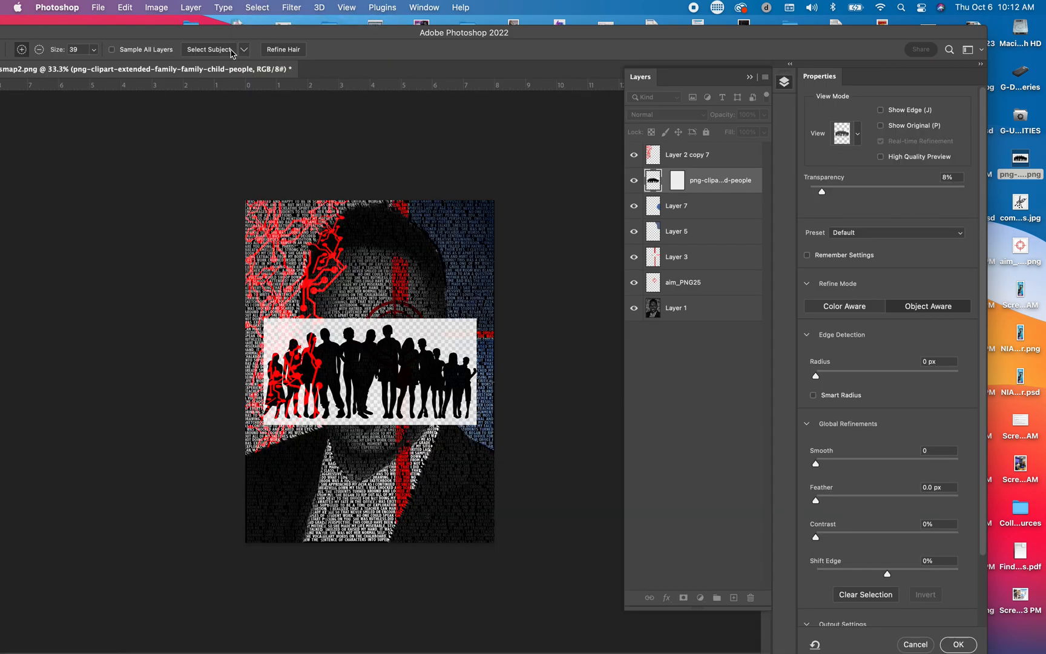
click(213, 50)
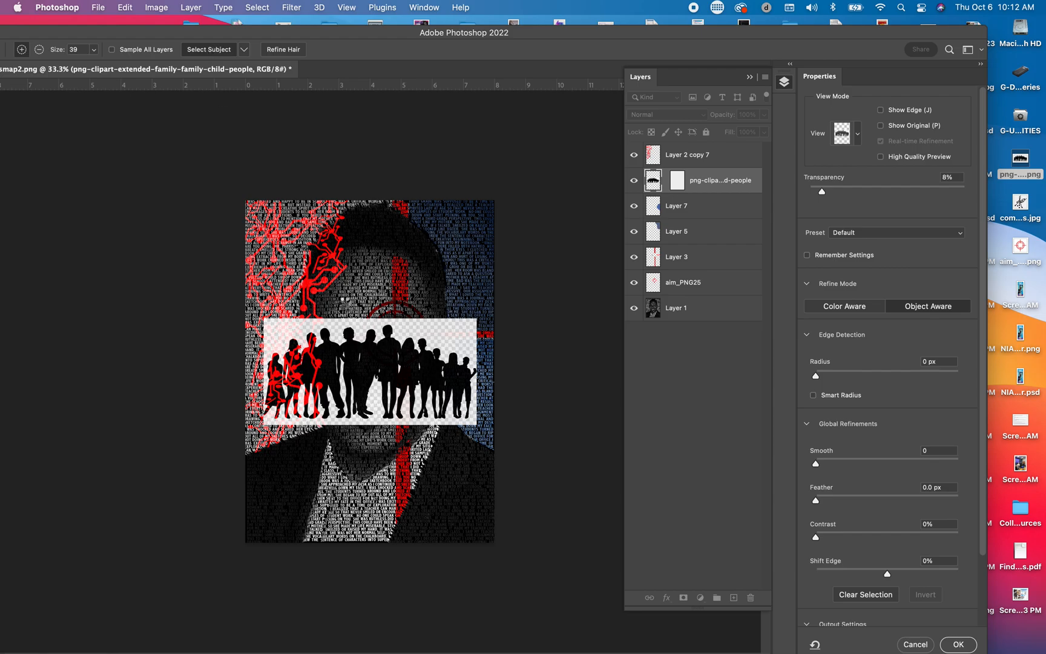
click(959, 644)
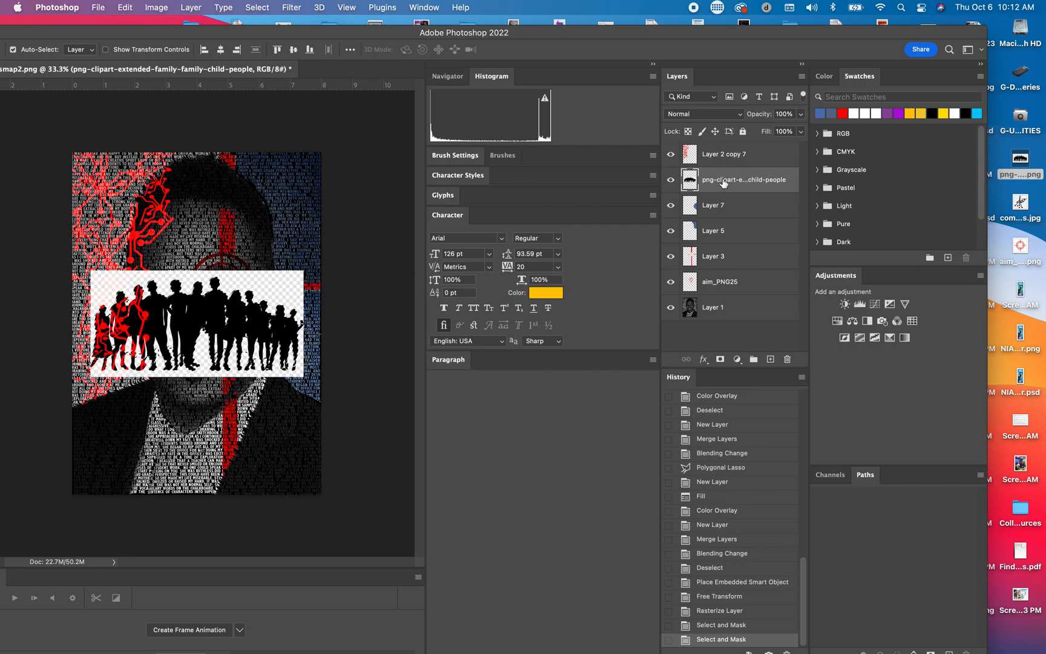
Step: Cut the selected people, paste them onto a new layer, and hide the leftover family clip-art layer
click(132, 8)
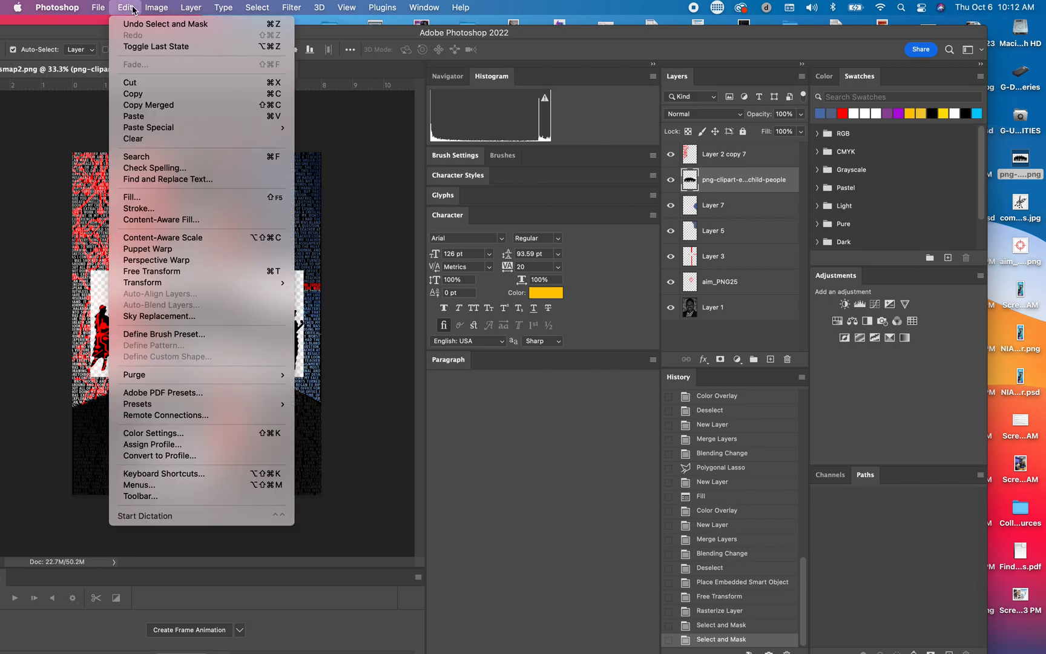
click(146, 88)
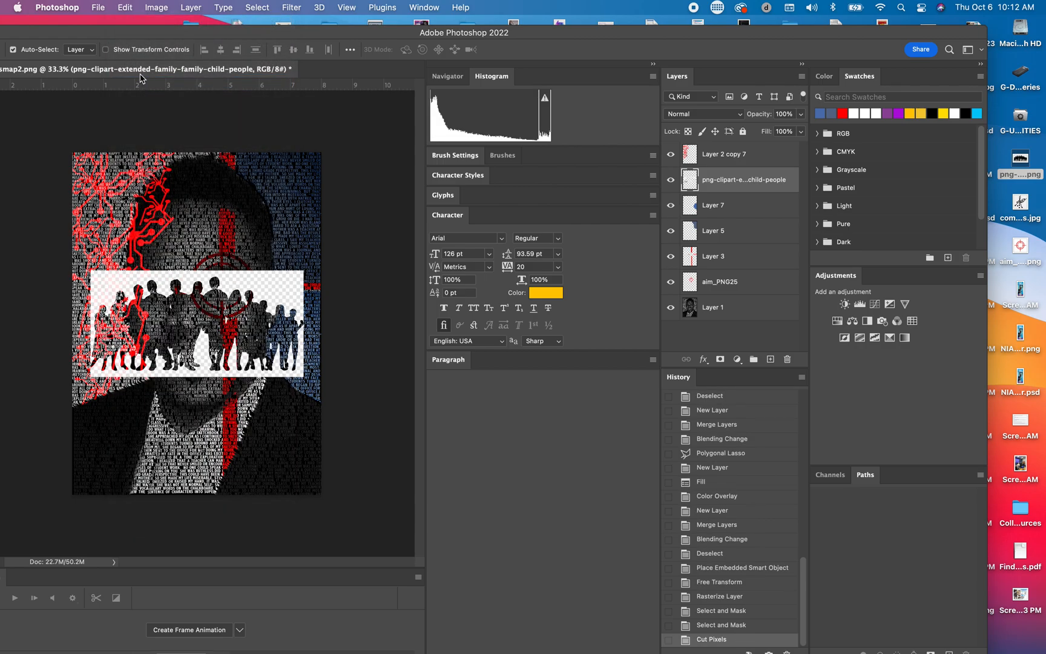
click(126, 8)
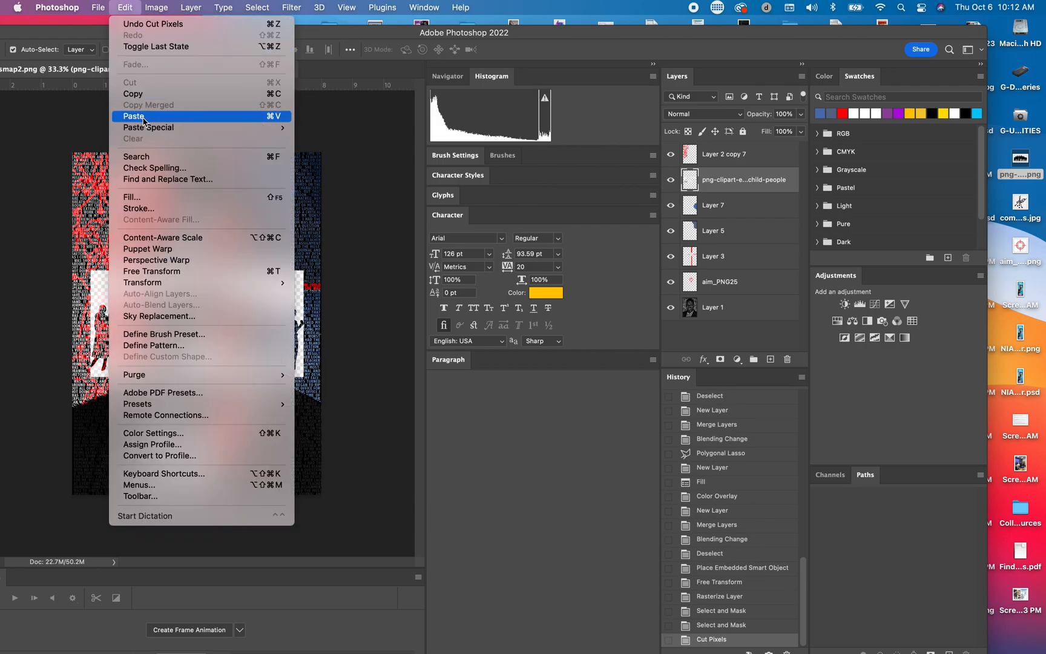
click(143, 121)
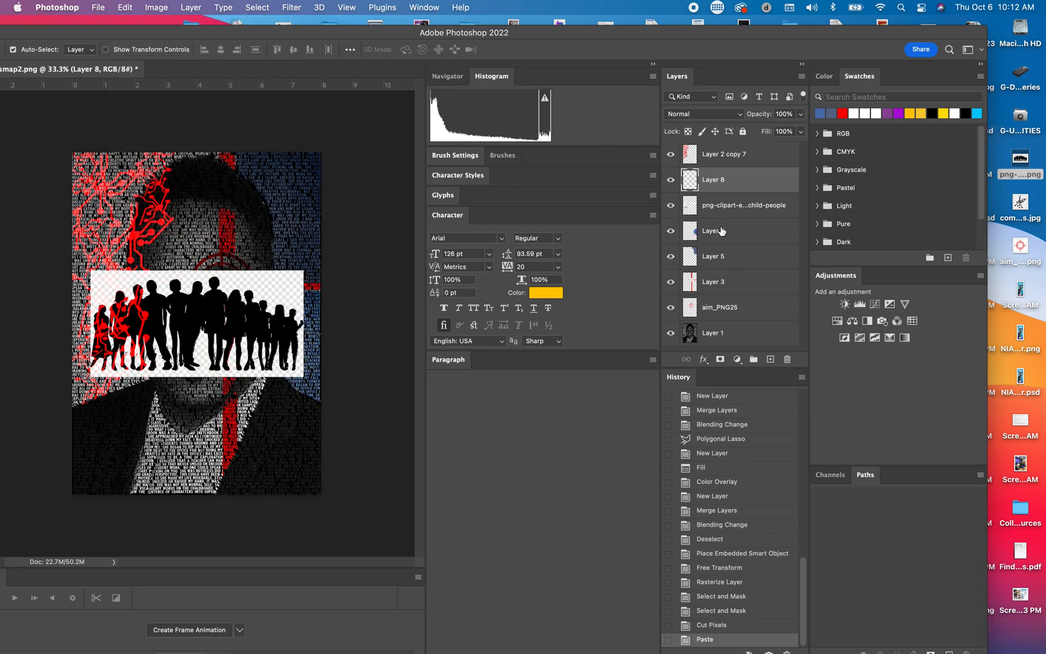
click(671, 180)
click(671, 180)
click(670, 205)
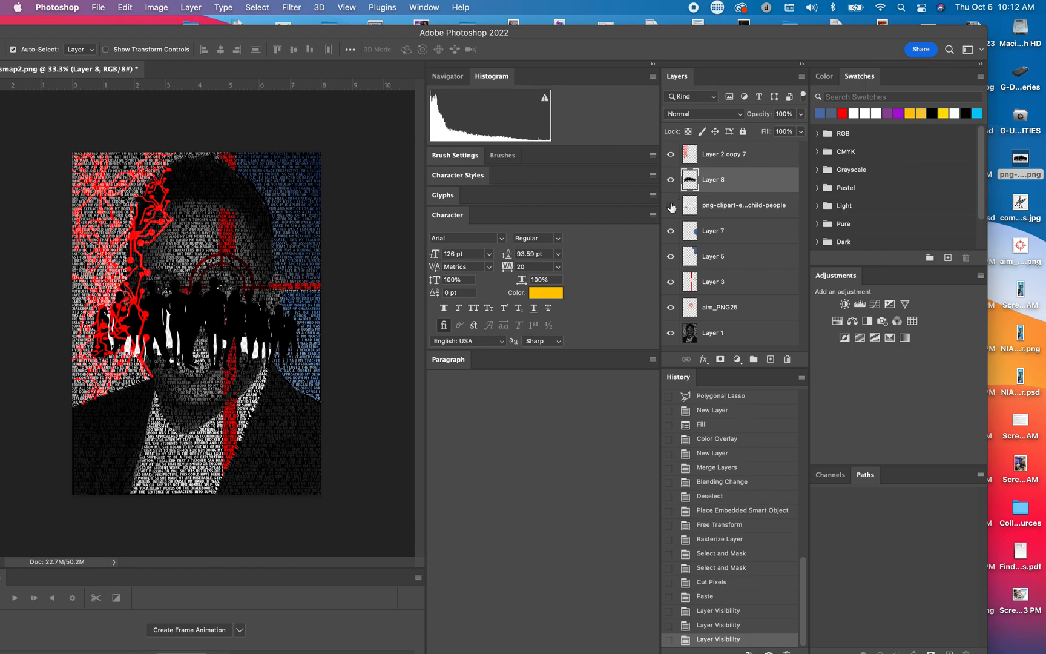
Step: Shrink the pasted people group to roughly two thirds of its size and position it across the portrait's mouth
drag(257, 326, 316, 377)
key(super+t)
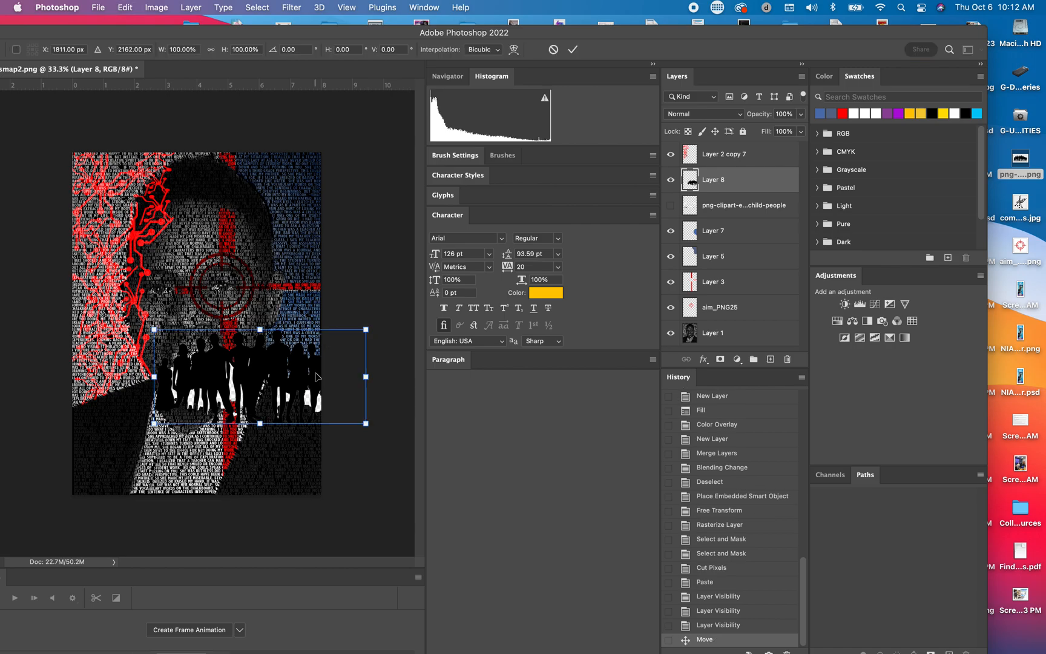
drag(155, 329, 232, 339)
key(Return)
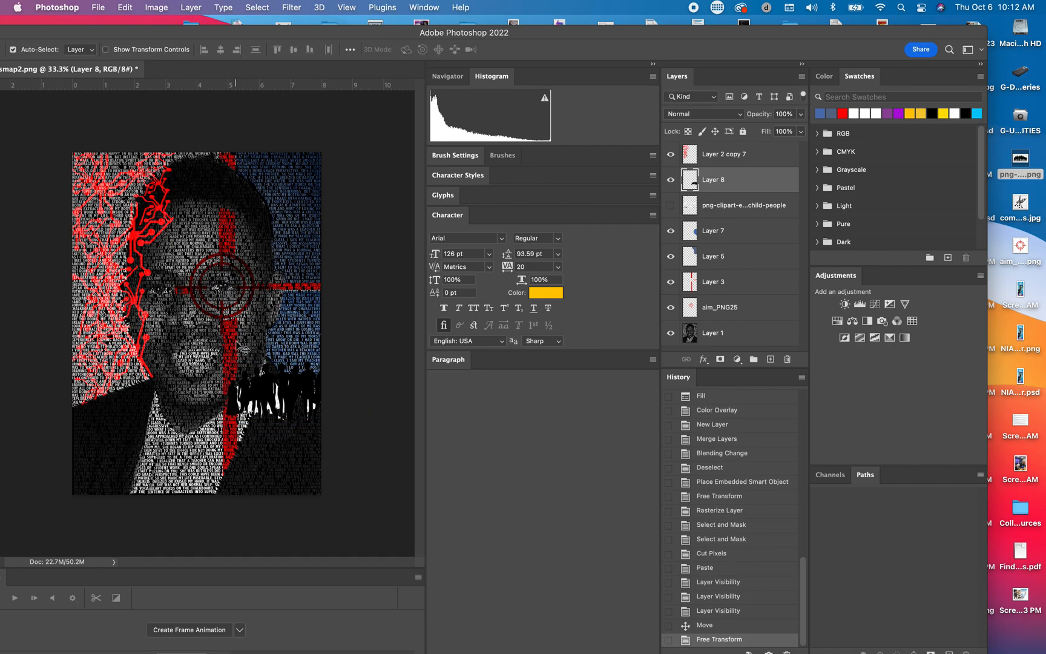
drag(283, 380, 219, 330)
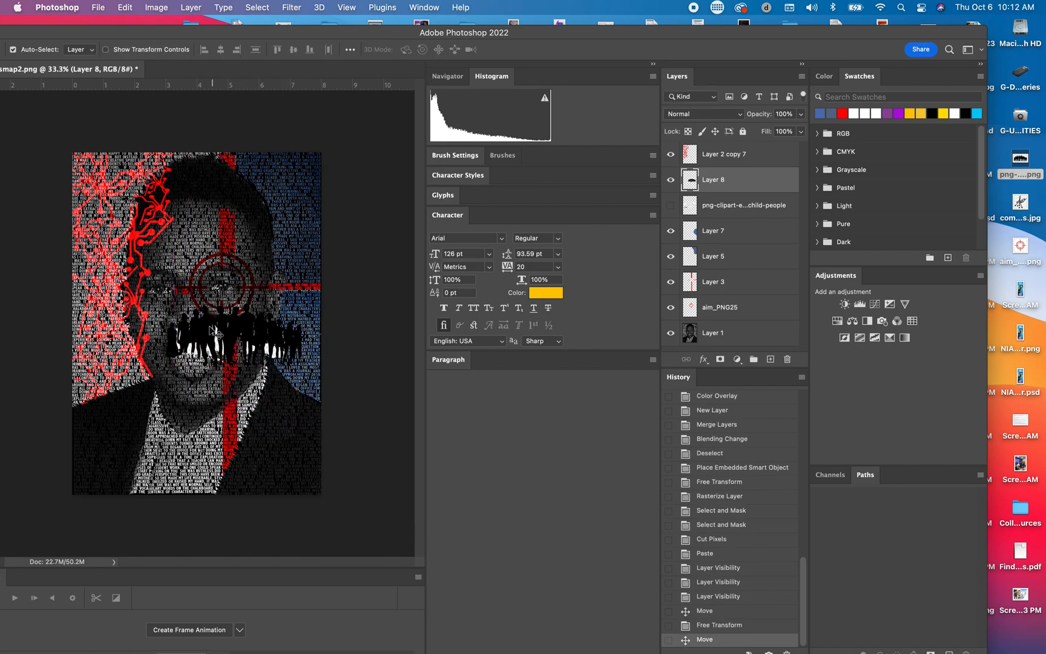
Step: Remove the white remnants between the people on Layer 8 with the Magic Wand and Similar selection, and clear the selection
drag(248, 32, 347, 22)
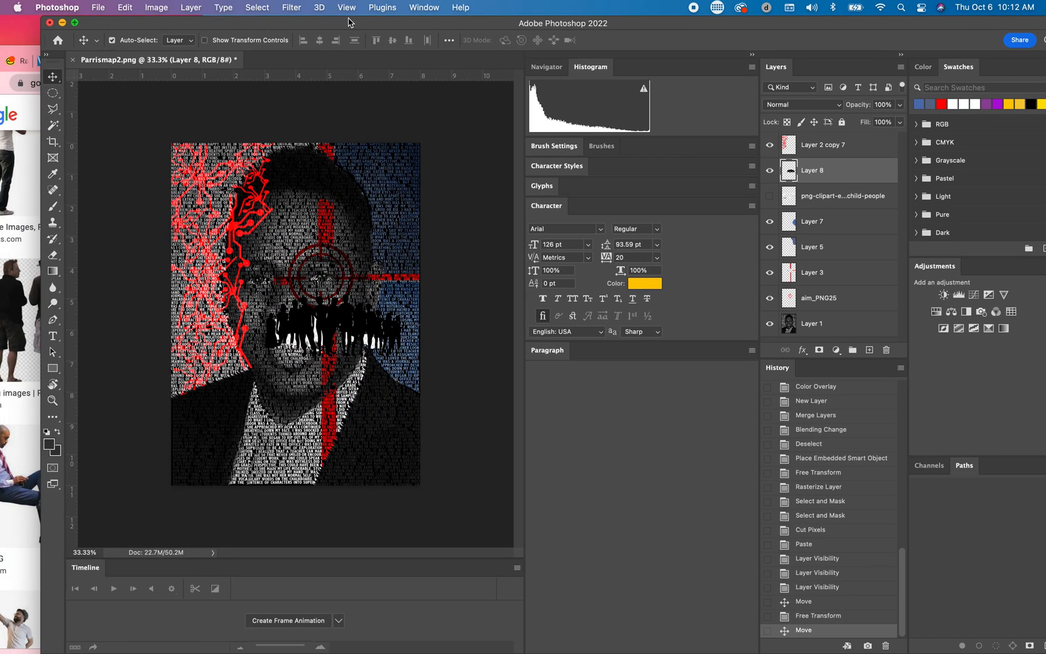
click(54, 128)
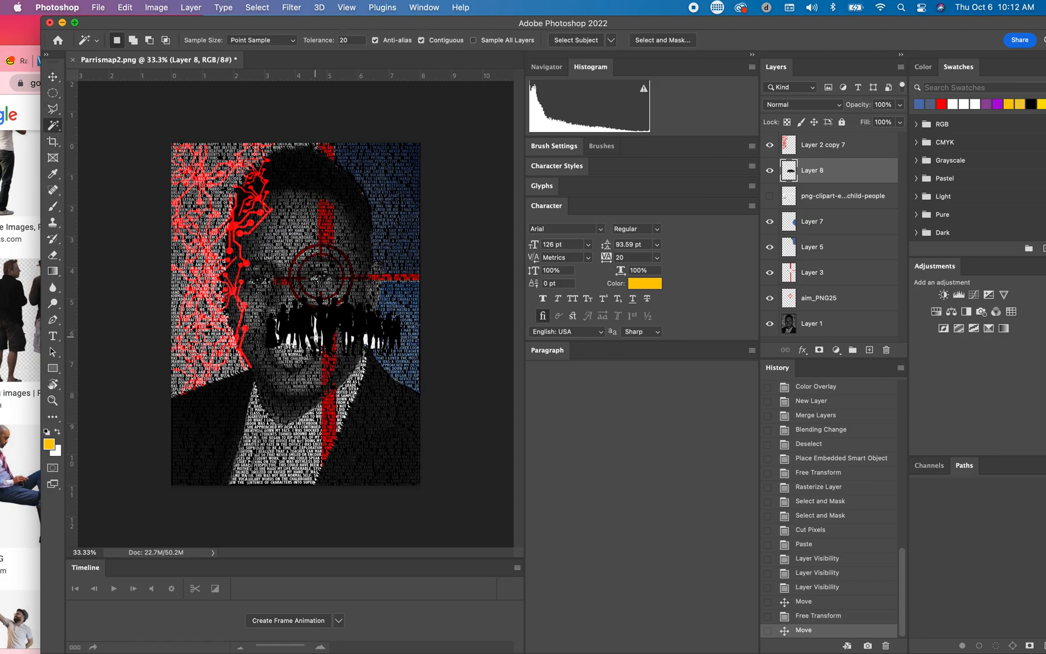
click(315, 332)
click(256, 8)
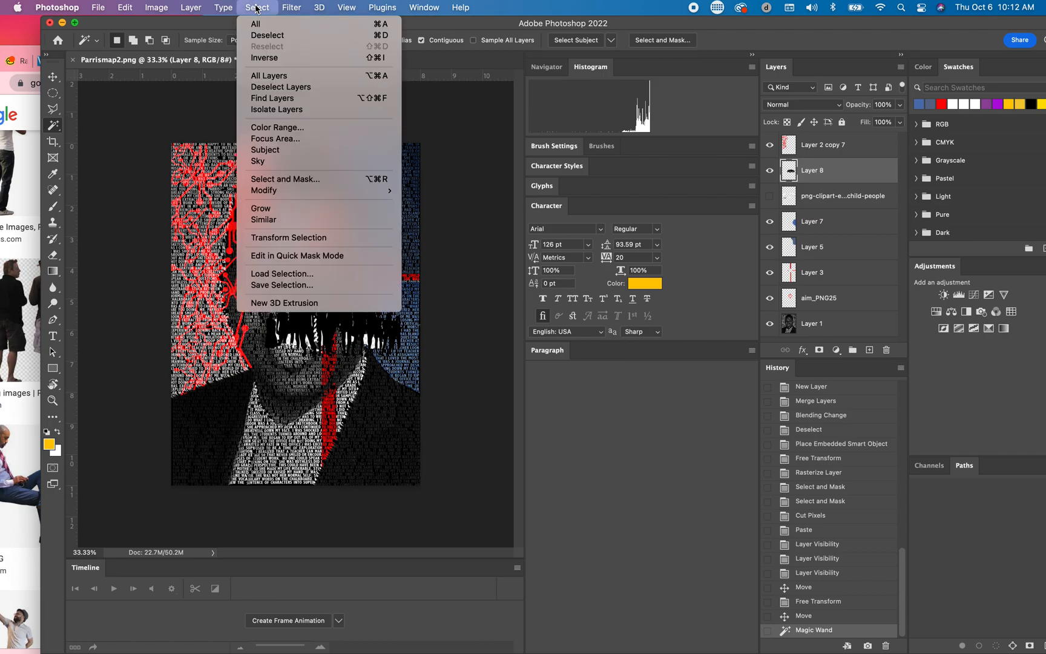
click(263, 220)
key(BackSpace)
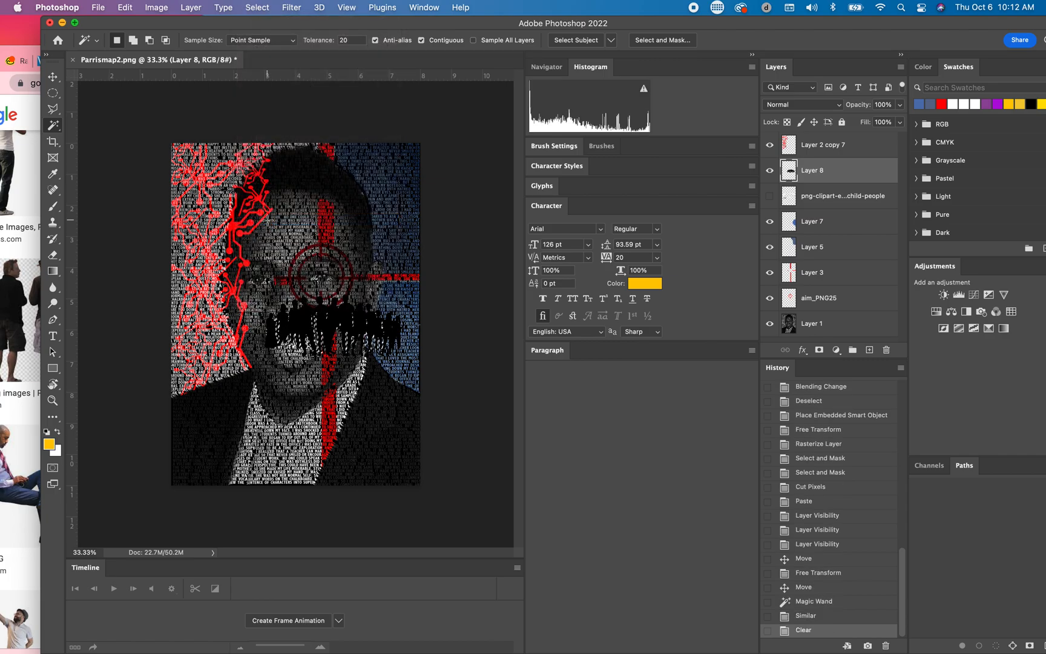
key(super+d)
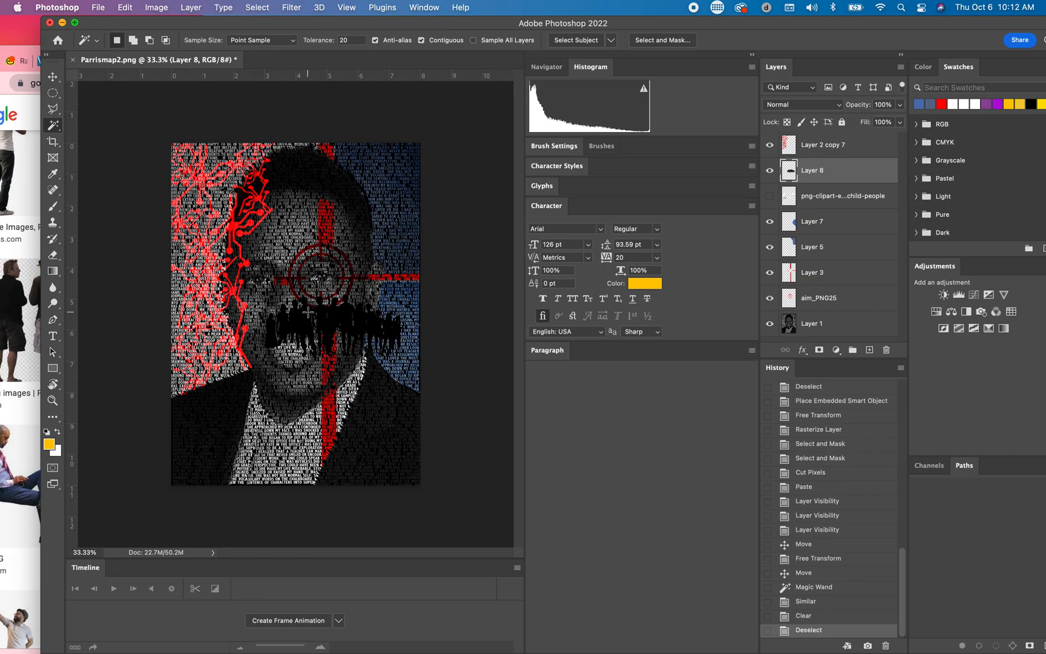
Step: Move the people group on Layer 8 into the bottom-left corner of the portrait, keeping its scale at 100%
click(53, 77)
drag(338, 323, 245, 362)
drag(244, 373, 243, 379)
key(ctrl+t)
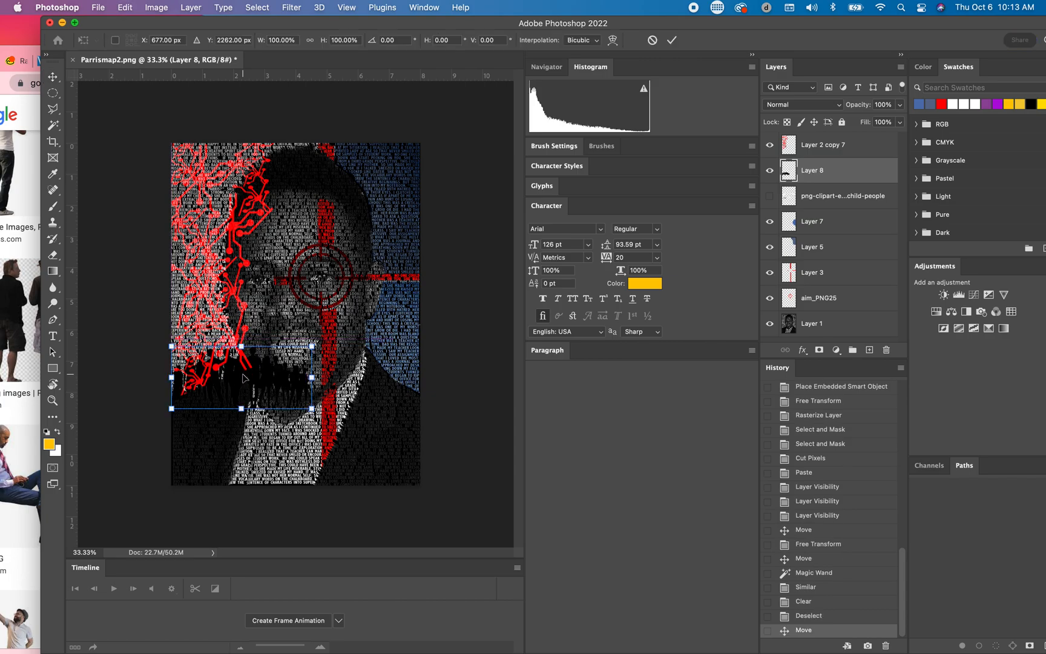
drag(311, 346, 253, 330)
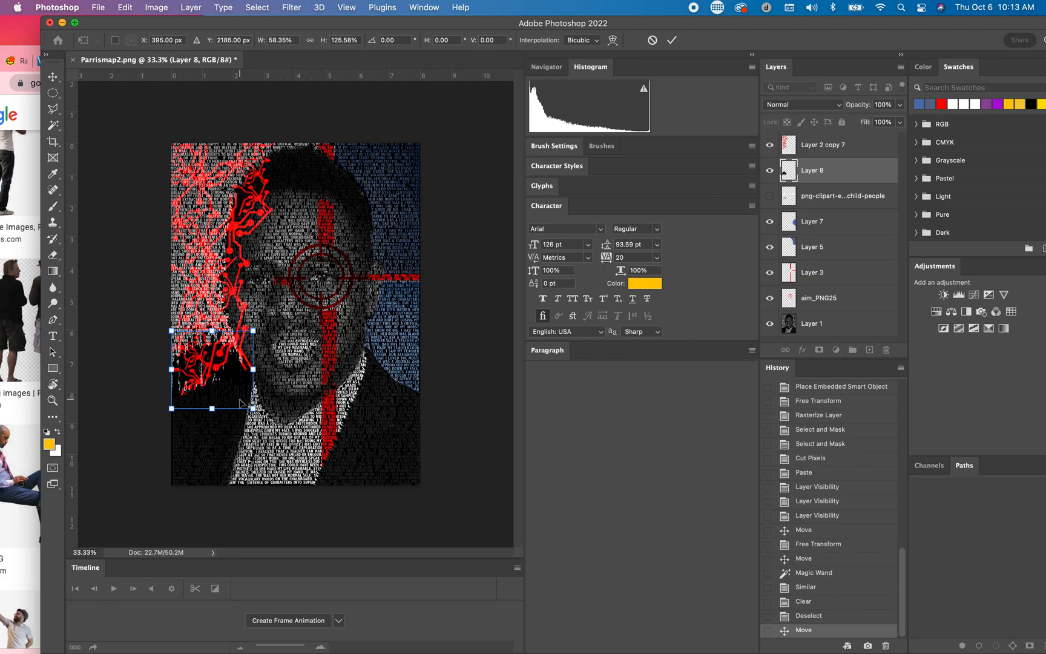
key(super+z)
drag(278, 380, 279, 455)
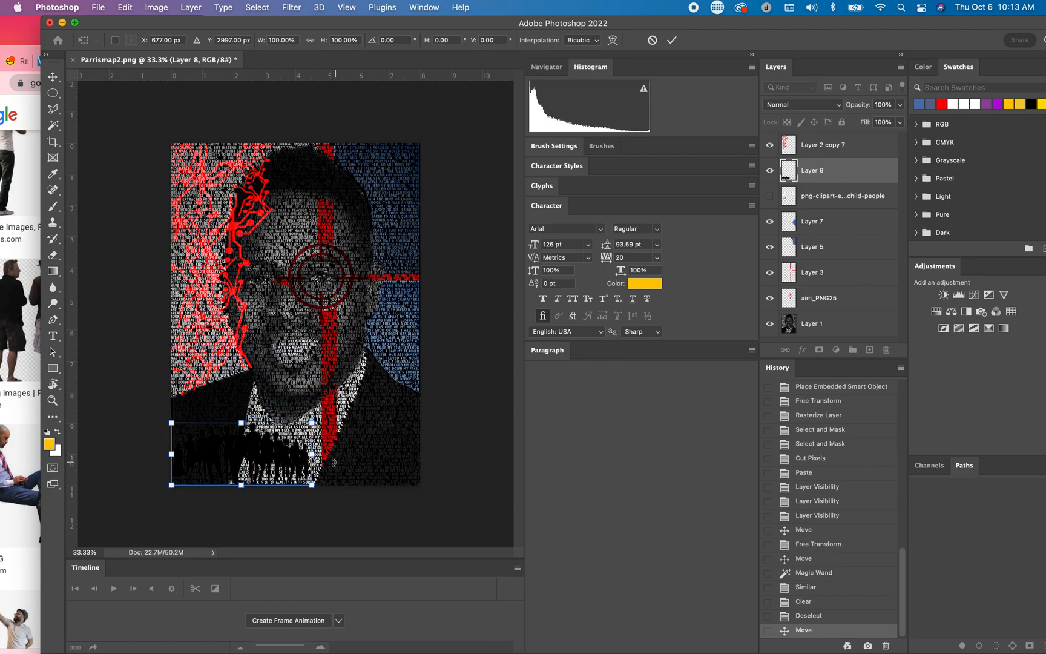
key(Return)
Step: Duplicate the people layer and place the copy beside the original so the row extends to the portrait's bottom-right edge
right_click(858, 174)
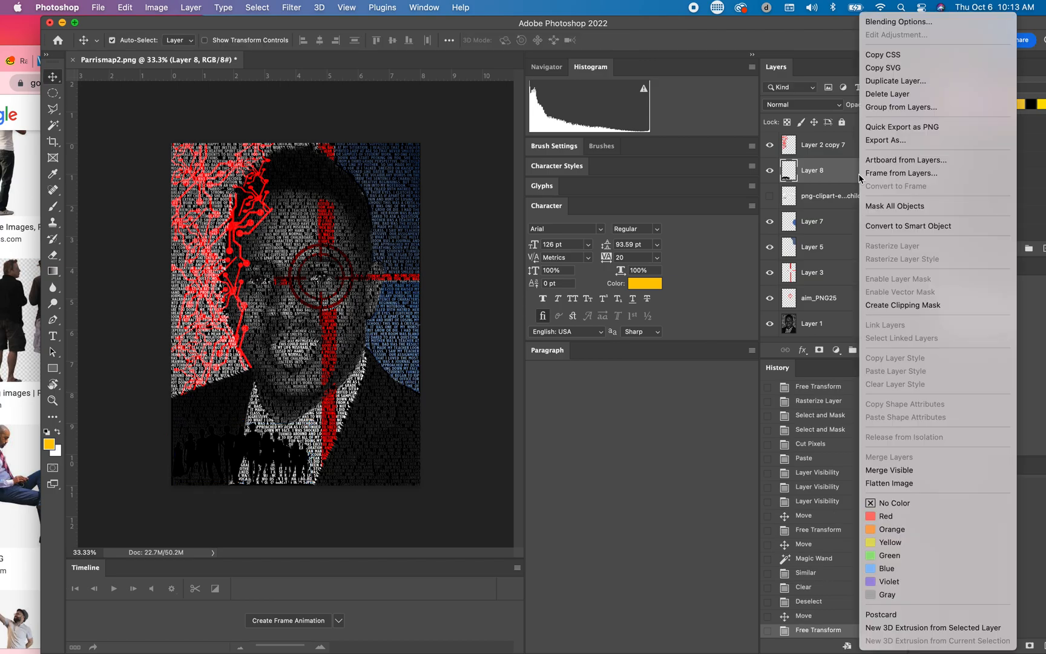
click(884, 90)
click(676, 292)
drag(308, 453, 422, 458)
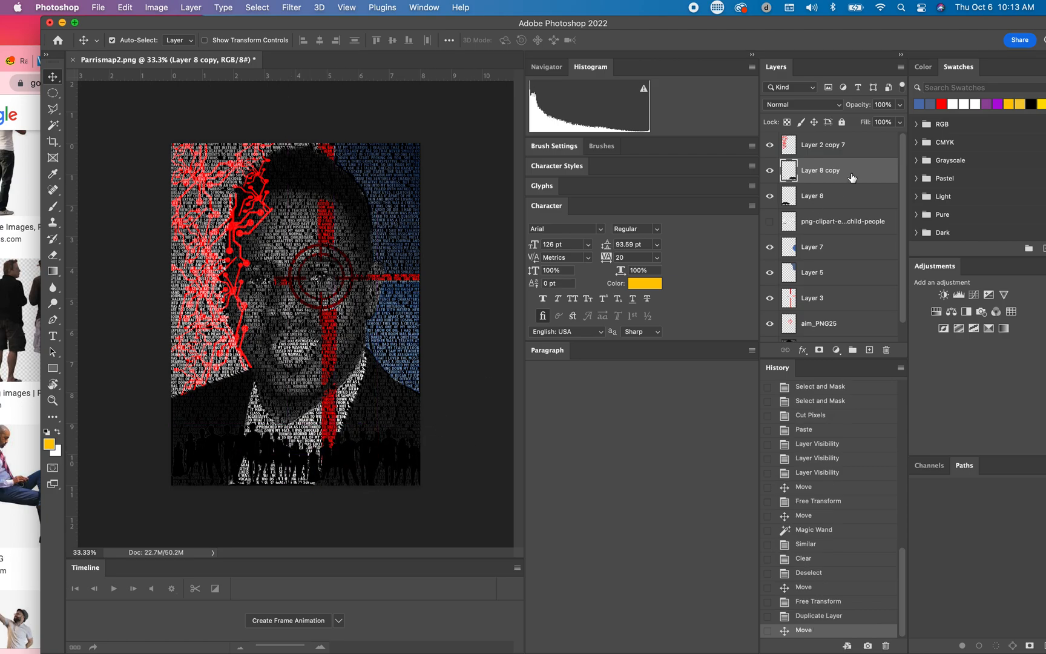
Step: Merge Layer 8 and its copy into a single people layer
shift+click(871, 197)
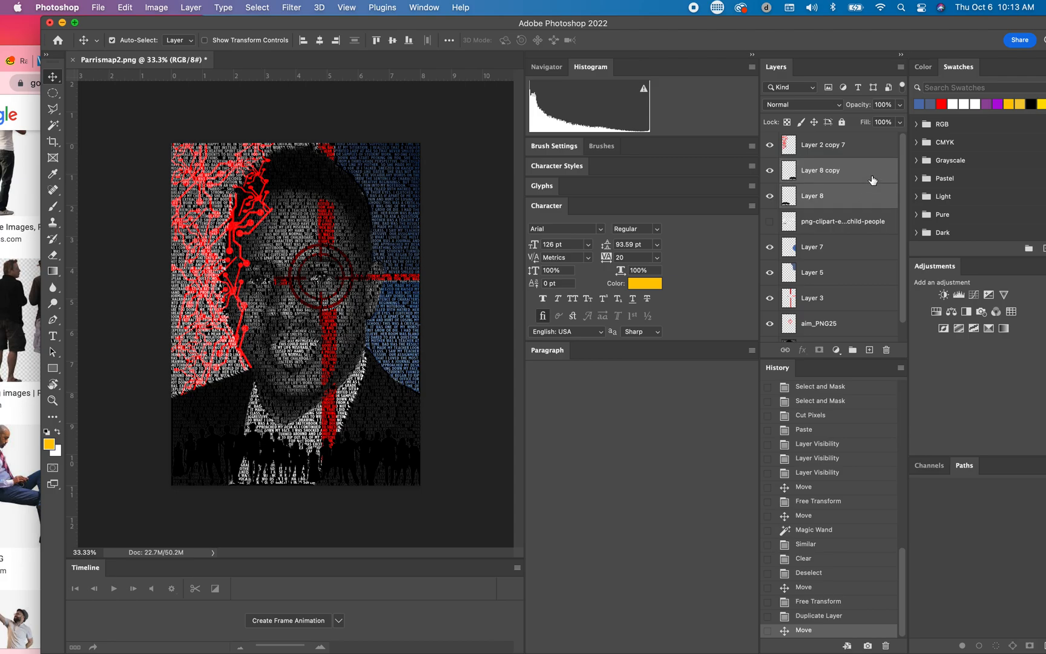
right_click(872, 180)
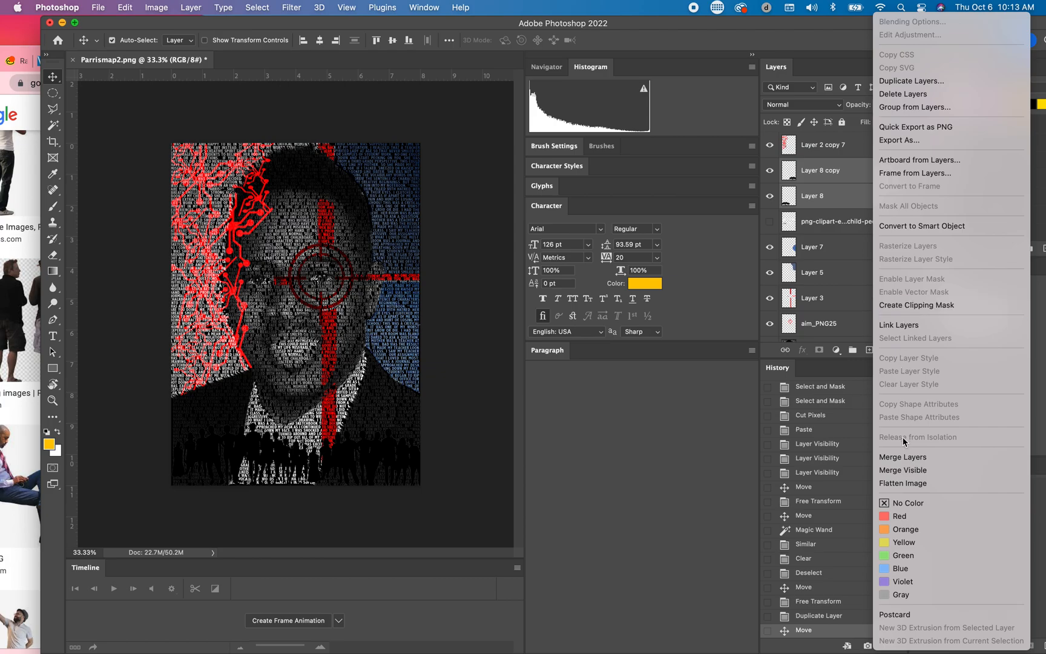
click(903, 457)
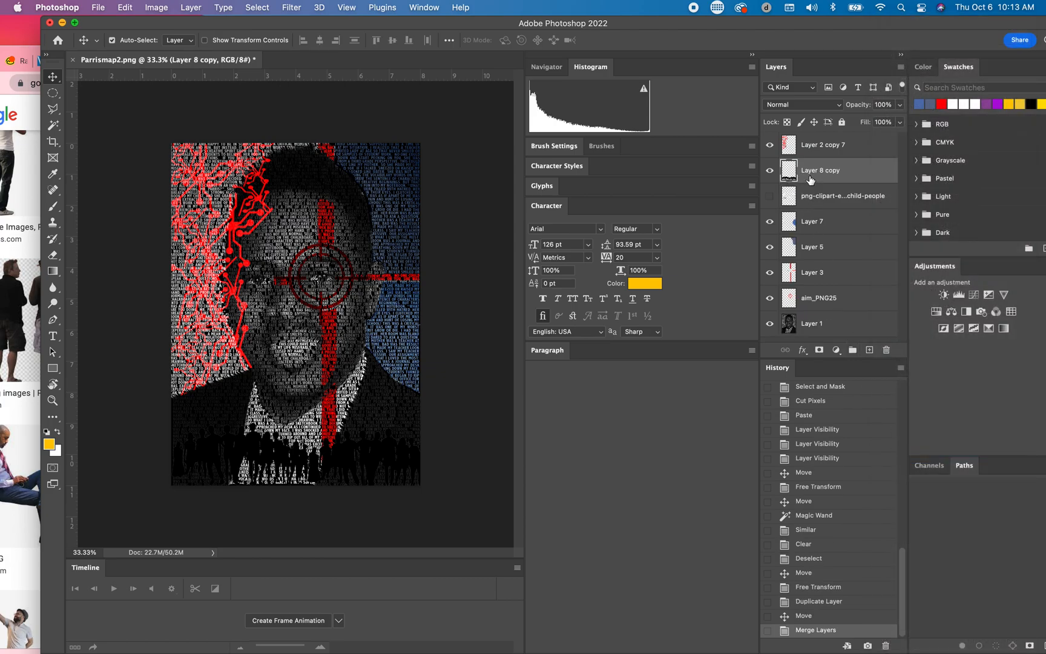
Step: Apply a red Color Overlay (#ff0030) to the people silhouettes on Layer 8 copy and nudge the row slightly
double_click(878, 172)
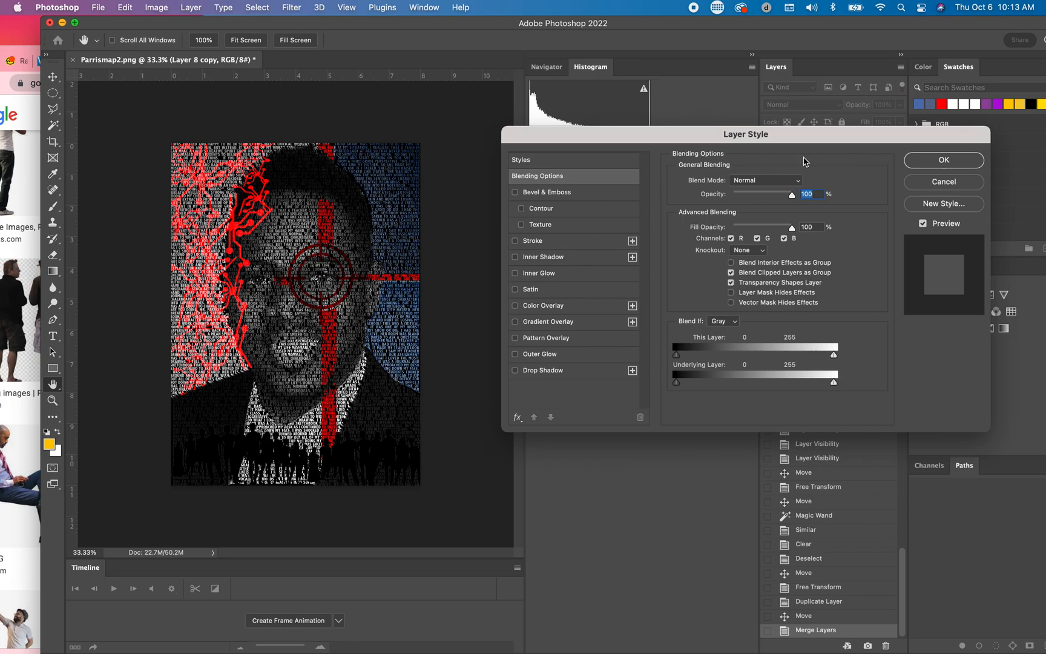
click(515, 306)
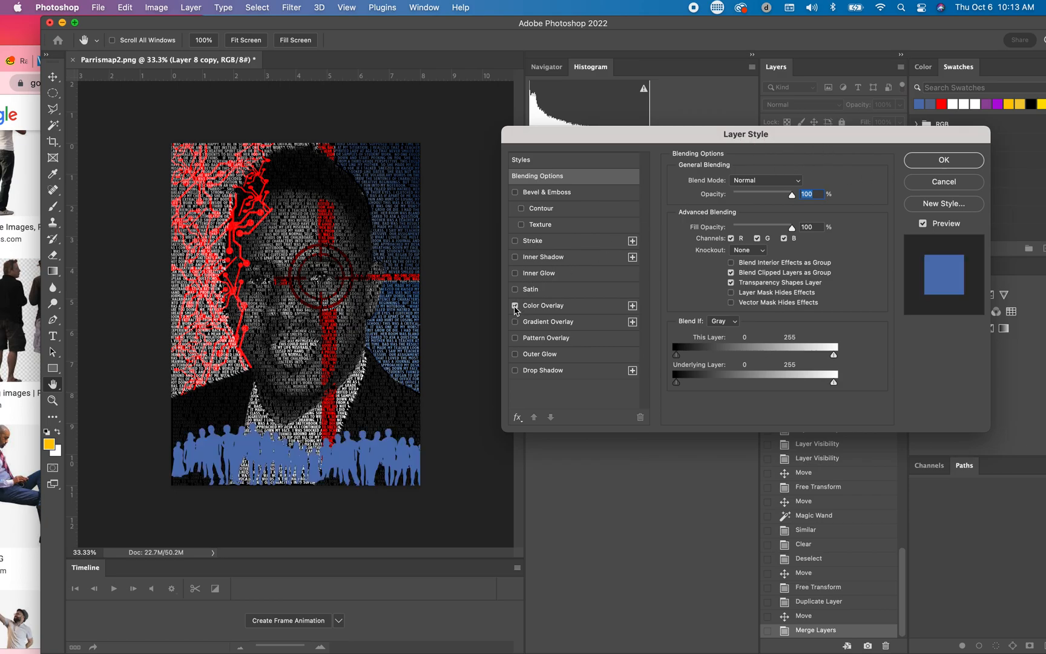
click(603, 309)
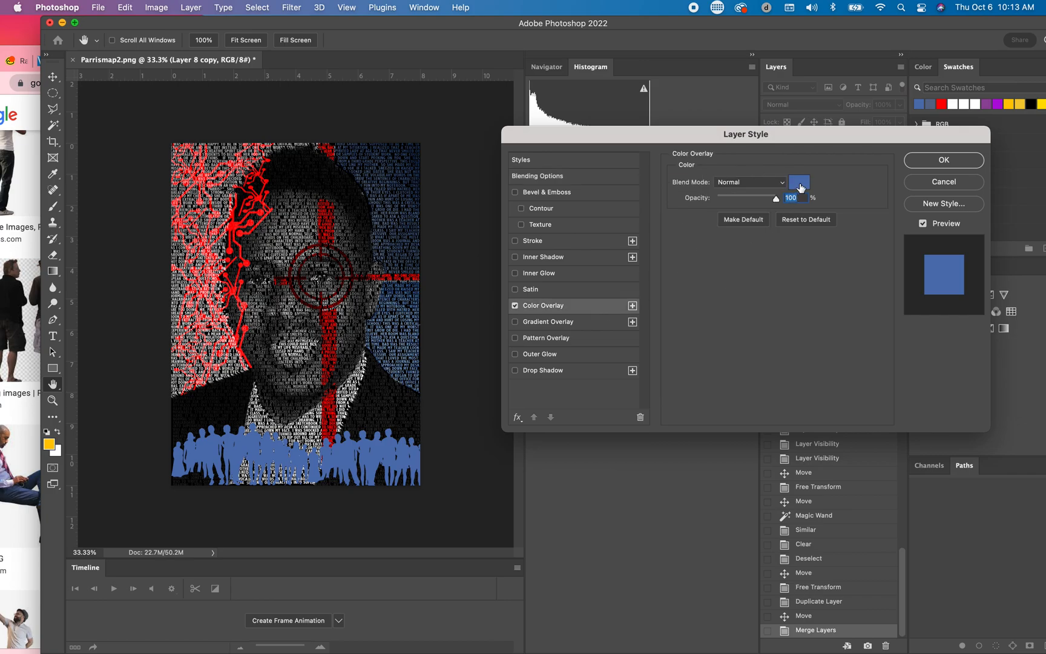
click(799, 182)
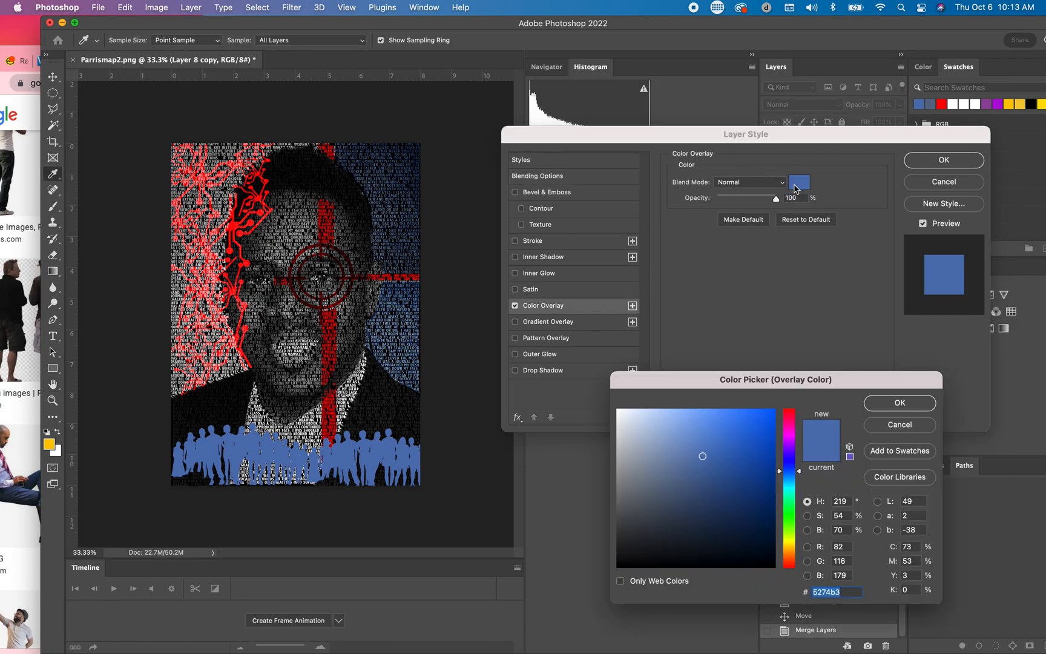
click(795, 415)
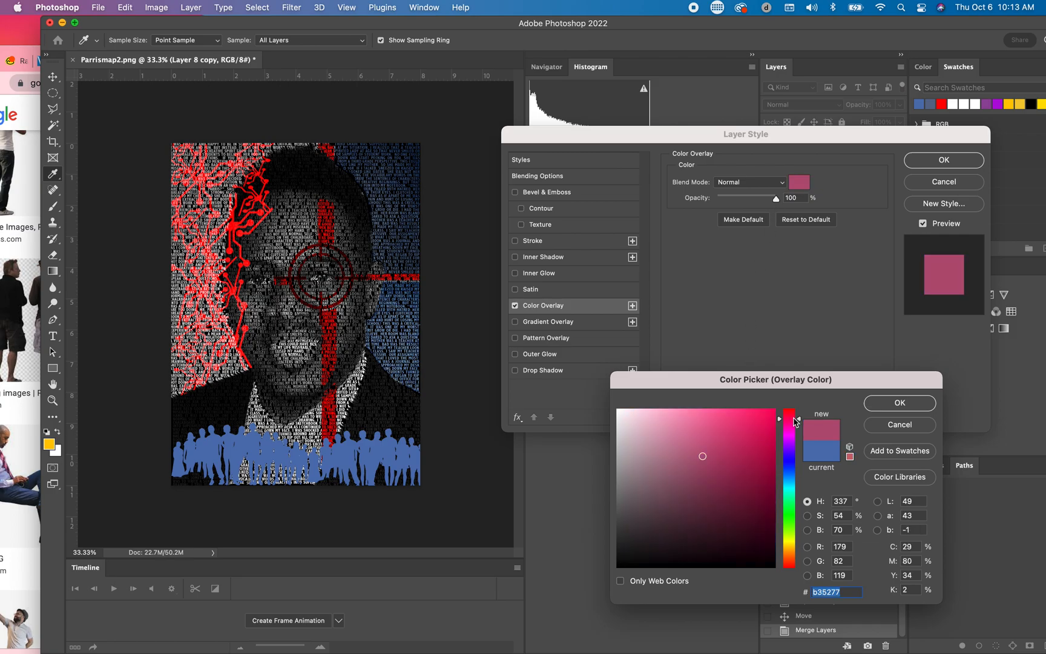
mouse_move(796, 416)
mouse_down()
mouse_move(767, 415)
mouse_move(790, 401)
mouse_up()
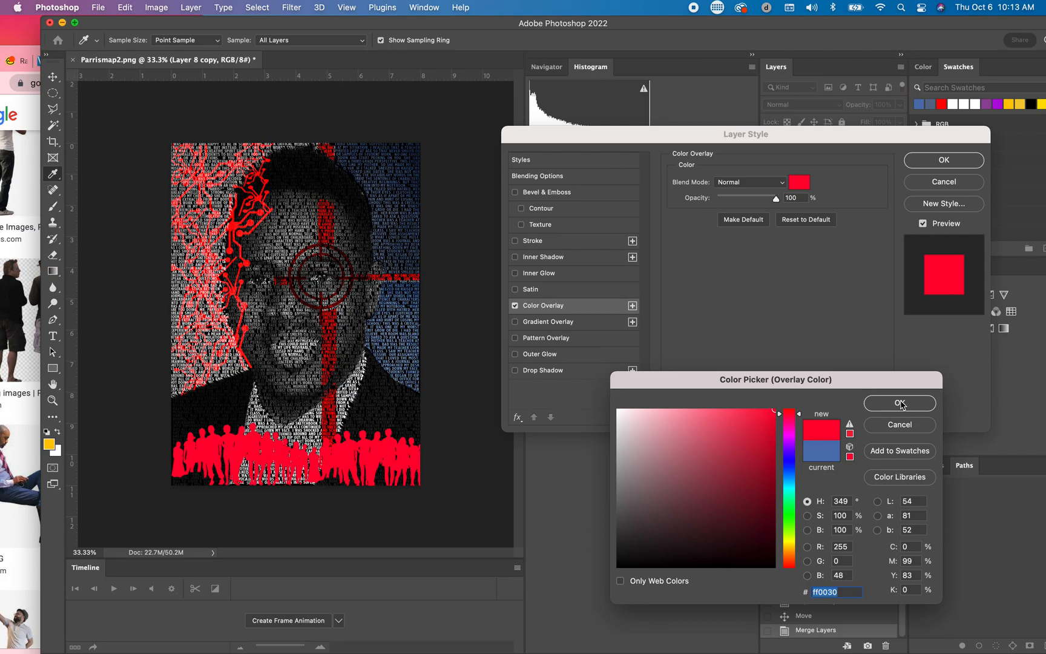
click(900, 403)
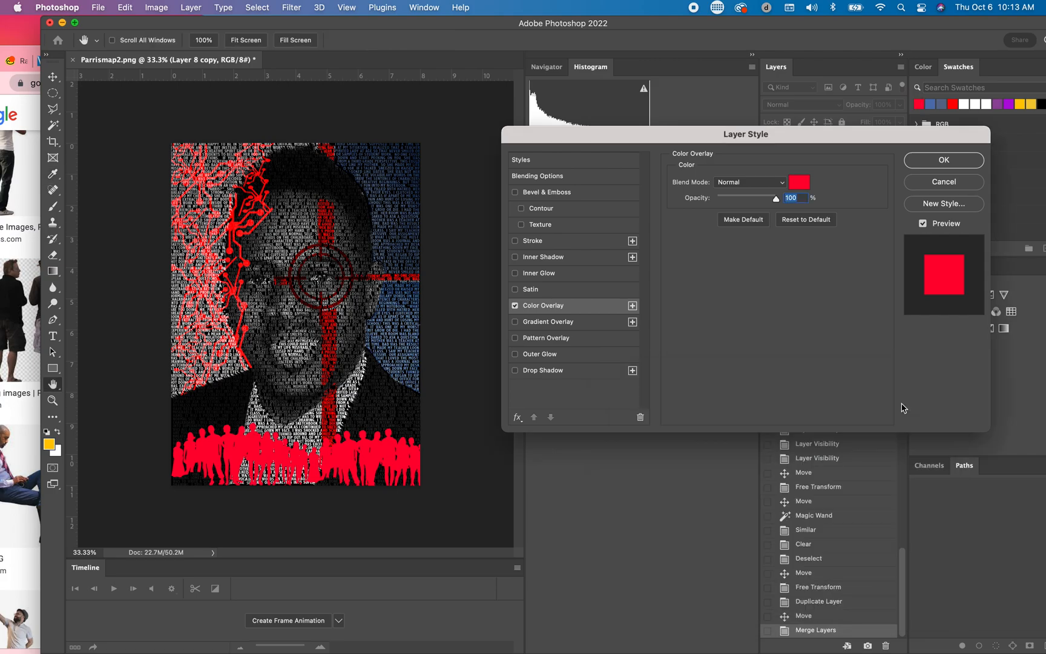
click(942, 161)
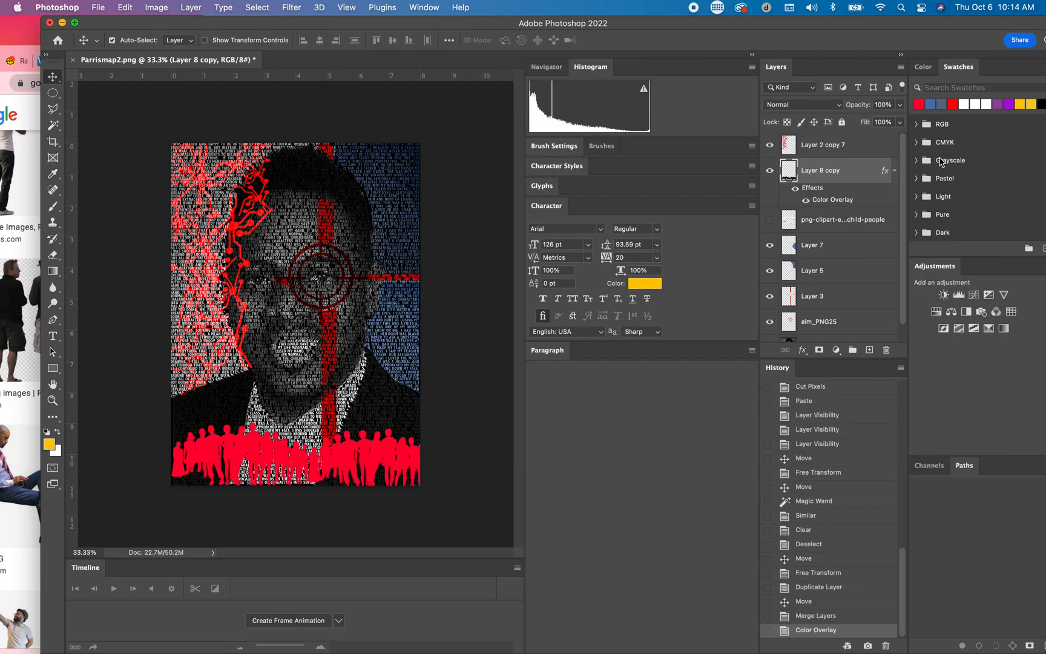
mouse_move(209, 451)
mouse_down()
mouse_move(211, 468)
mouse_move(210, 453)
mouse_up()
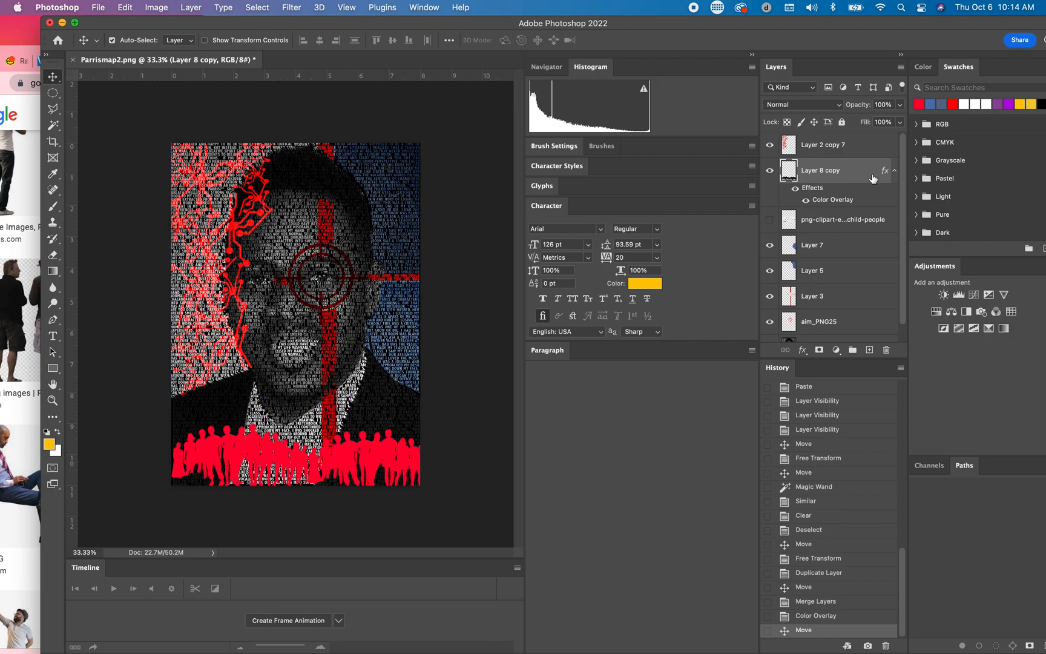
Step: Add a new empty layer in Normal mode directly above the people layer
click(901, 67)
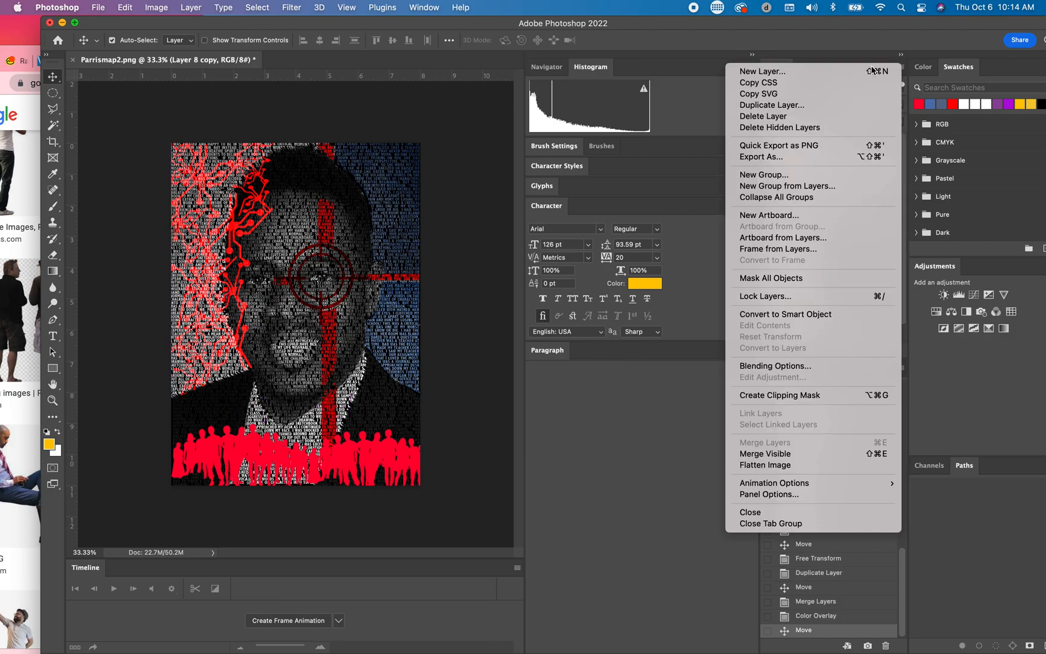
click(855, 71)
click(631, 285)
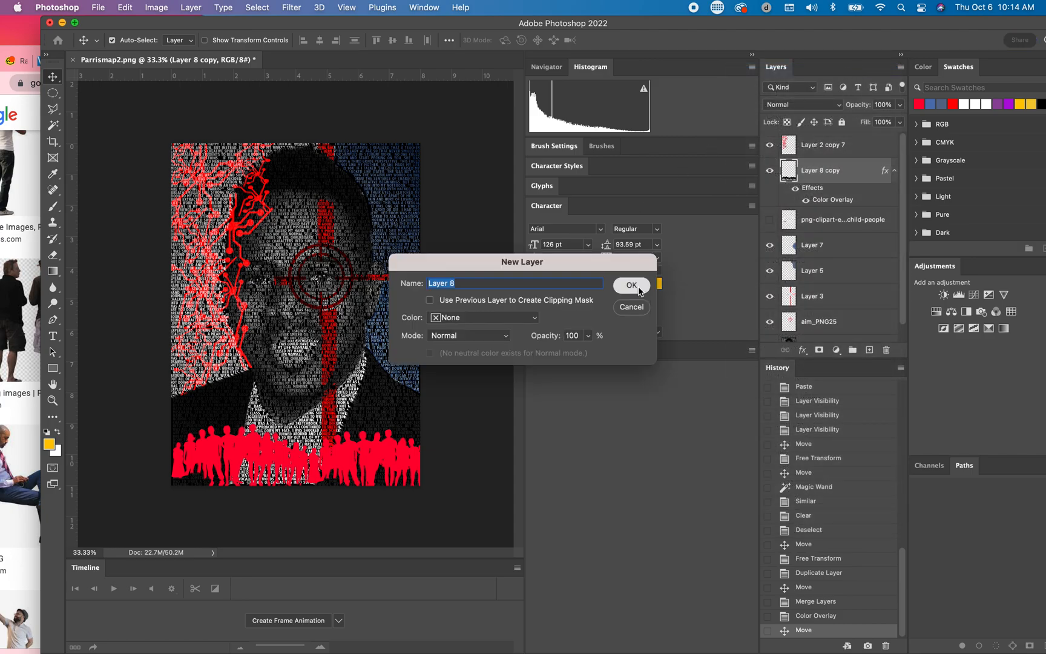
Step: Merge Layer 2 copy 7 with the empty Layer 8 beneath it
click(866, 152)
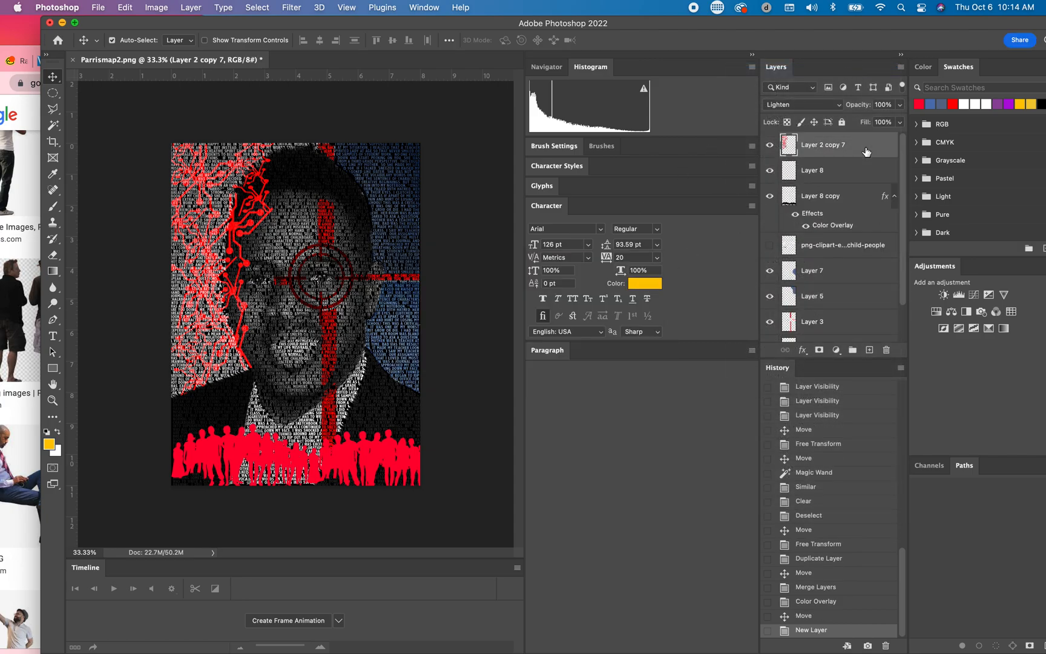
shift+click(863, 173)
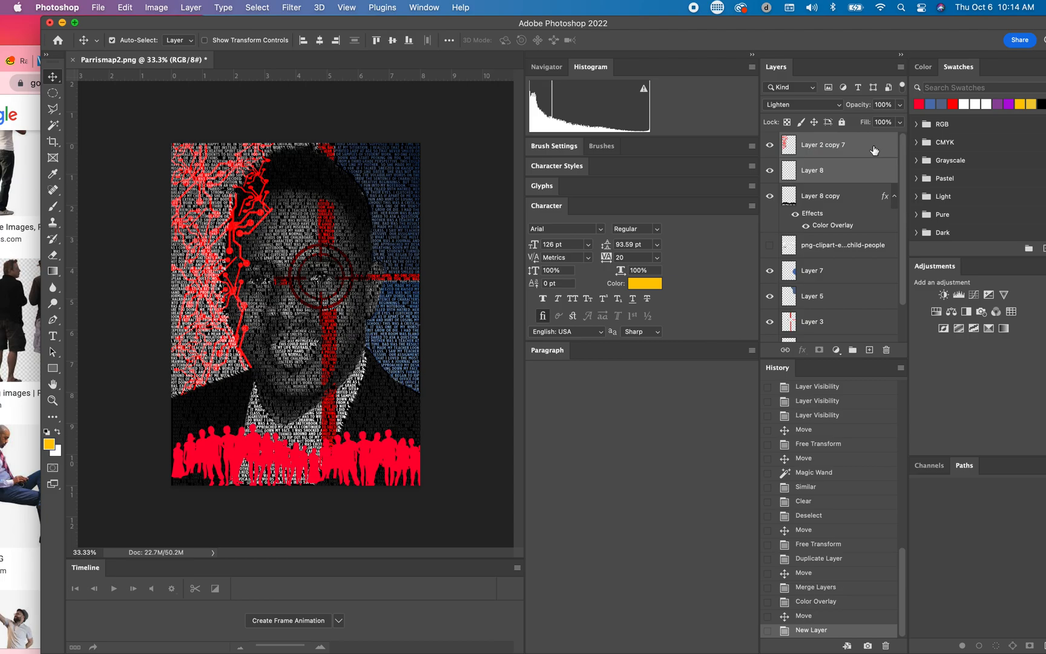
right_click(874, 149)
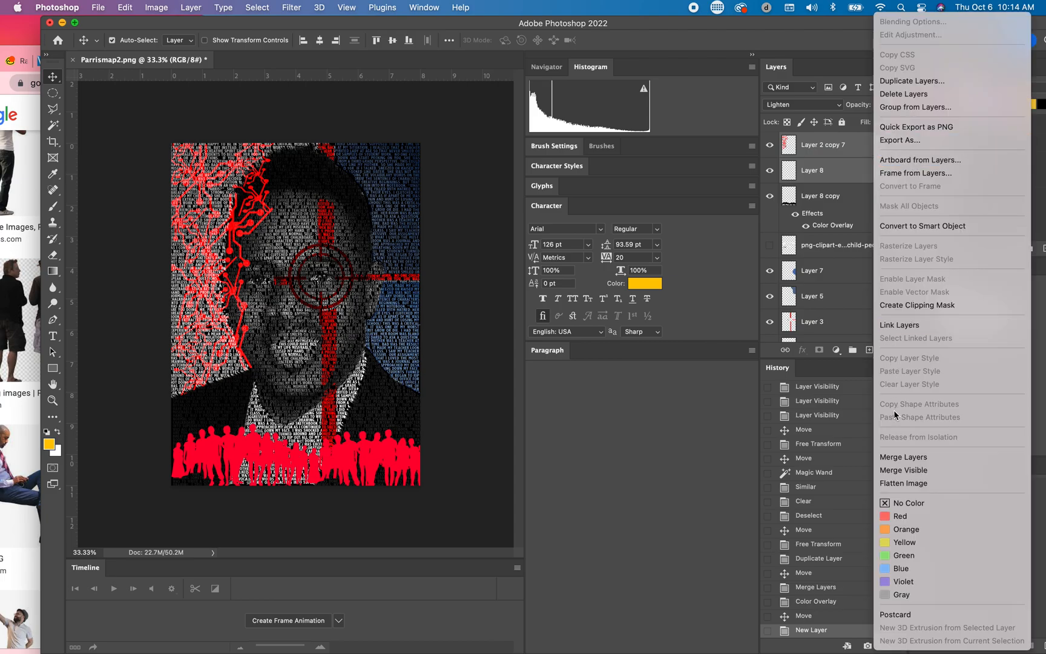
click(902, 458)
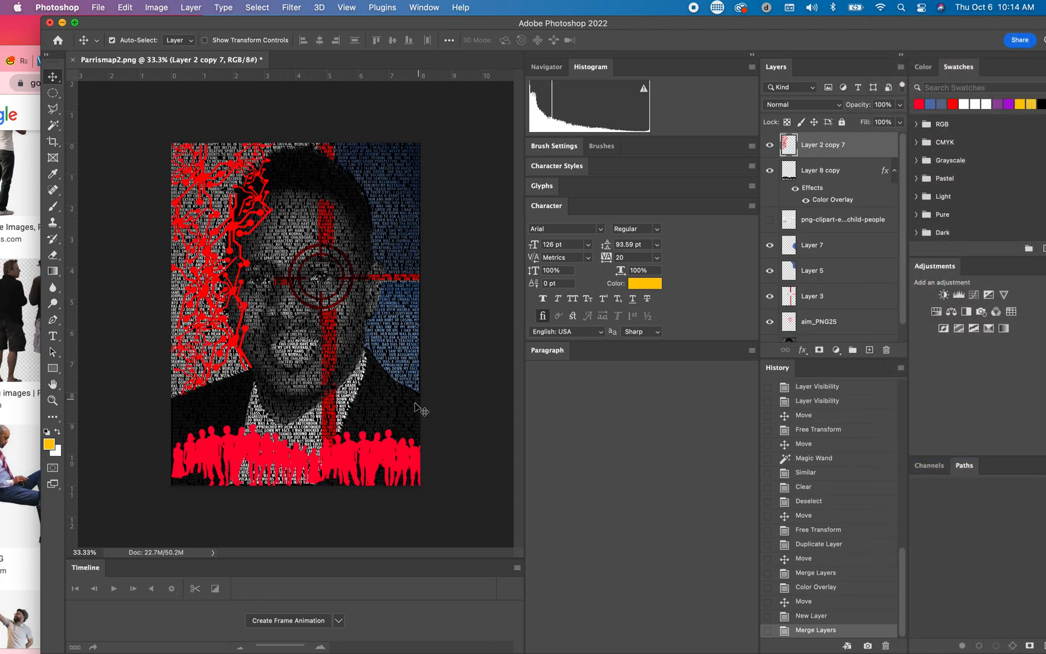
Step: Try the Darker Color blend mode on the merged Layer 2 copy 7 and undo it
click(839, 108)
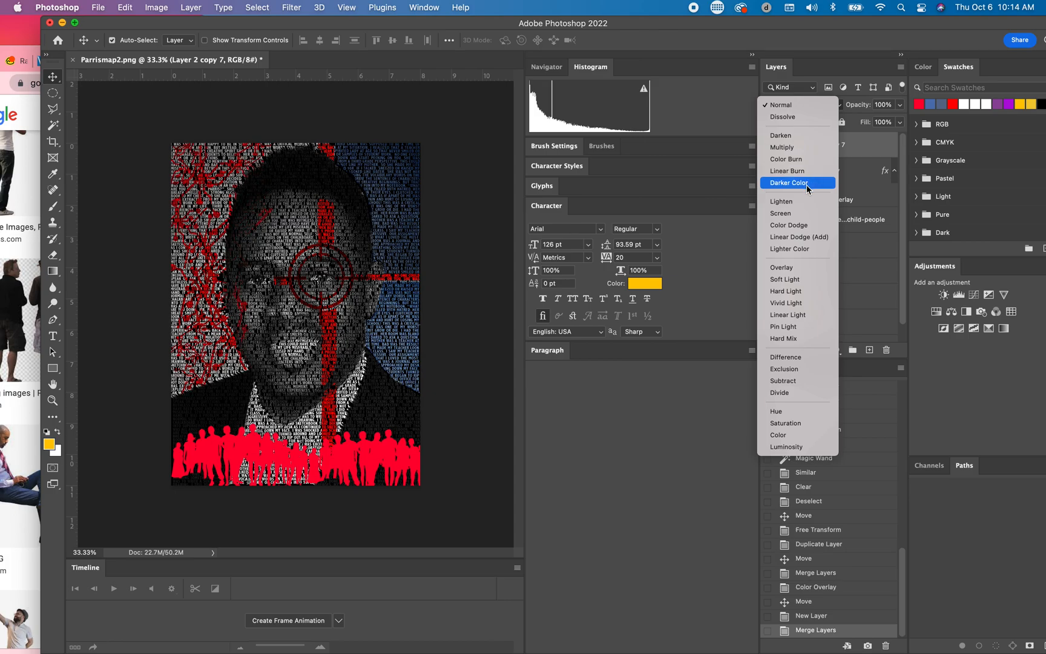
click(806, 184)
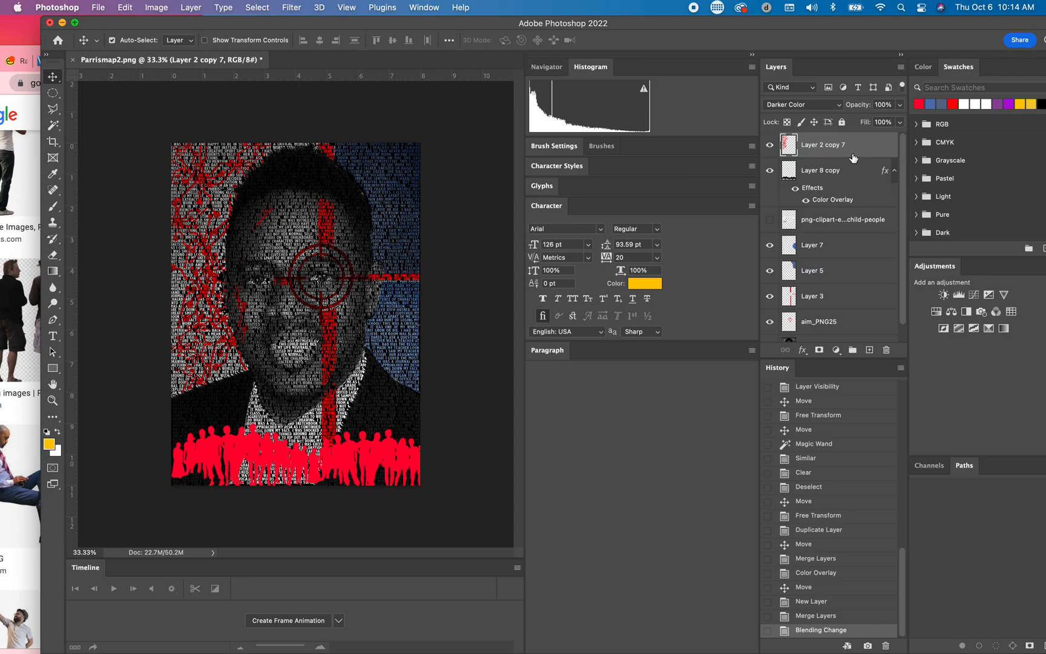
key(super+z)
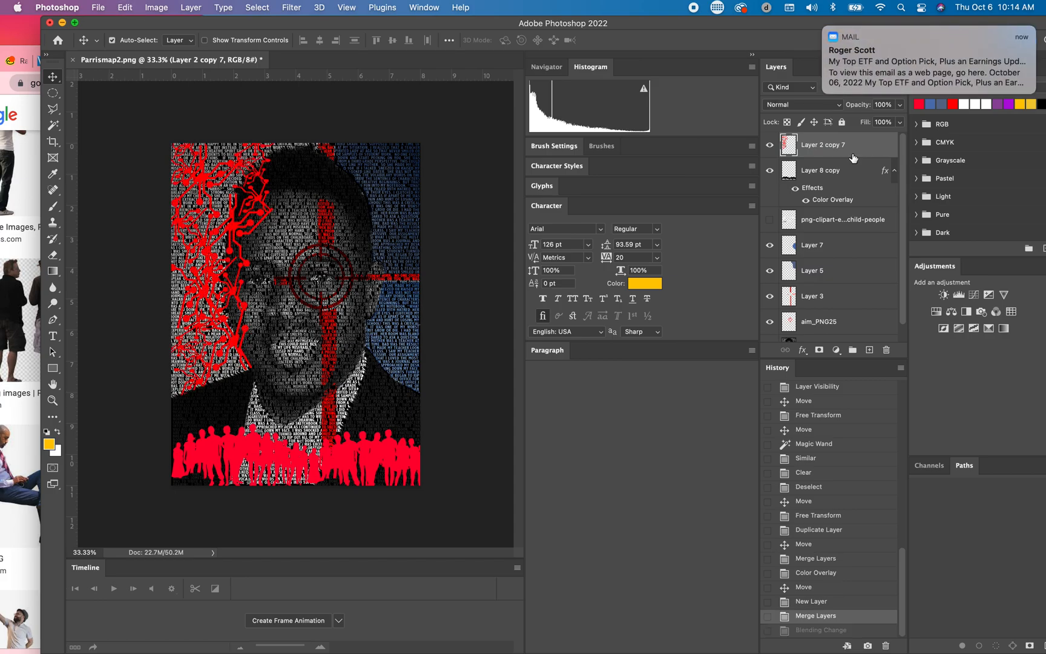
click(824, 28)
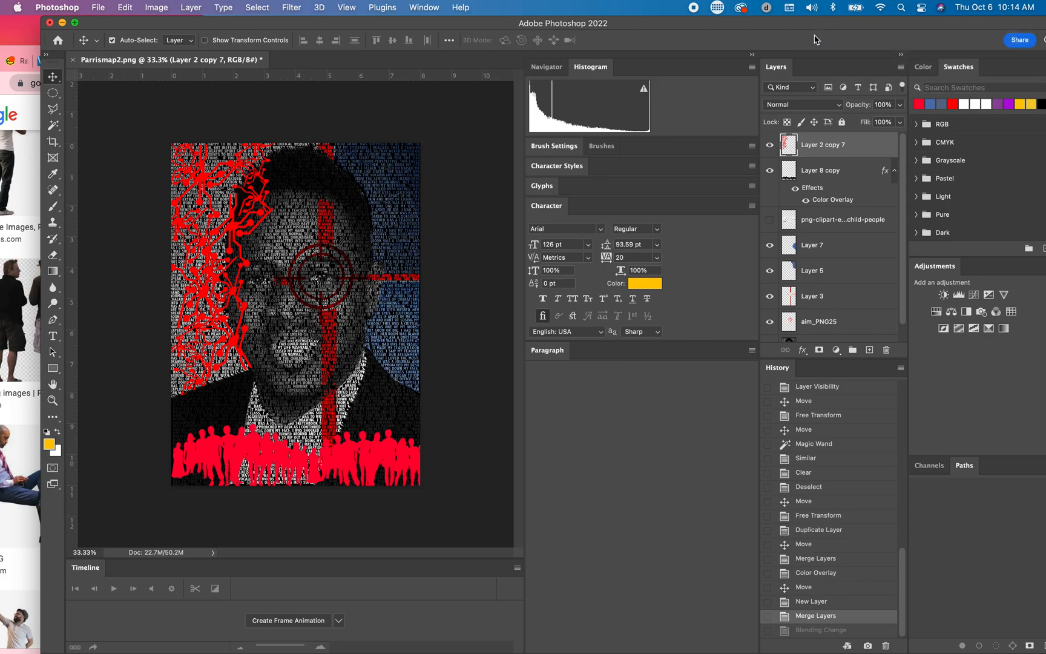
double_click(867, 150)
click(946, 184)
Step: Revert the document to the New Layer history state to undo the merge of Layer 2 copy 7 with Layer 8
click(424, 7)
click(434, 250)
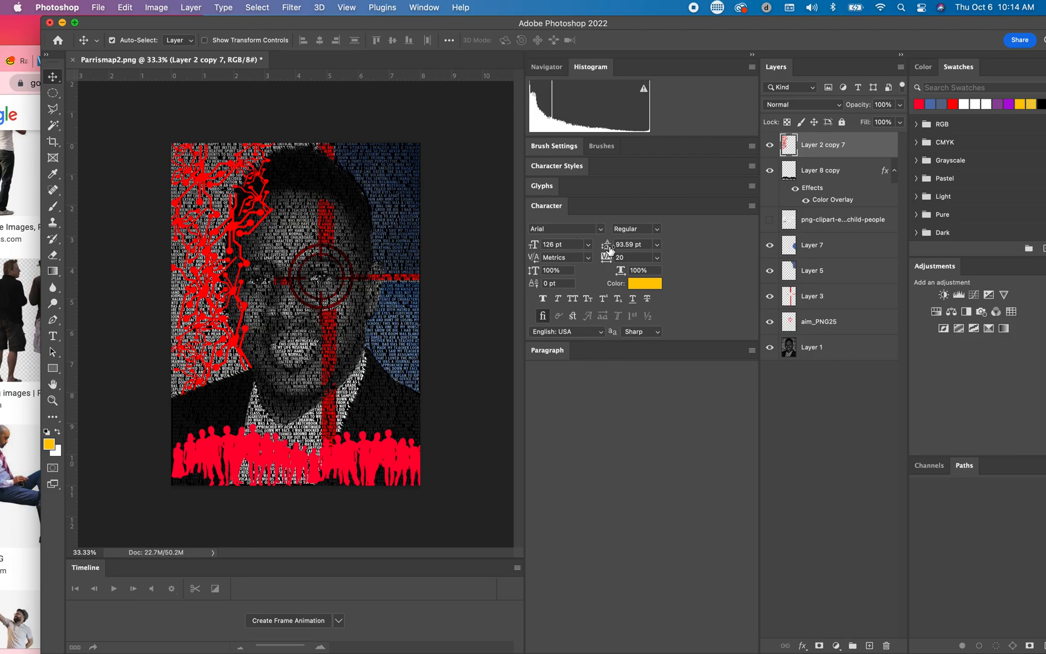
click(424, 8)
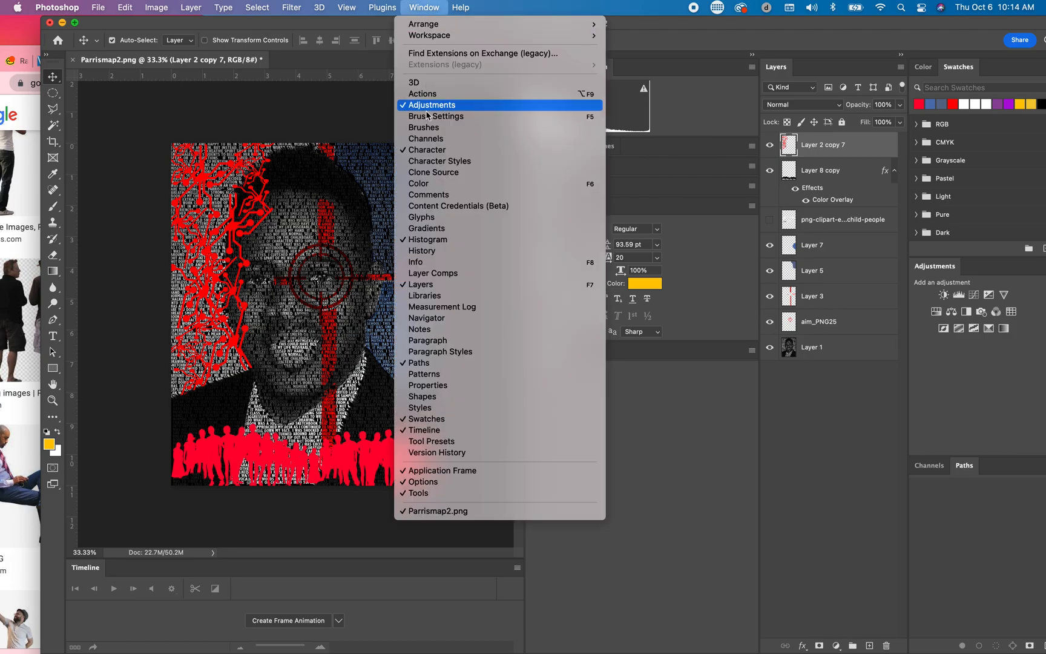
click(437, 250)
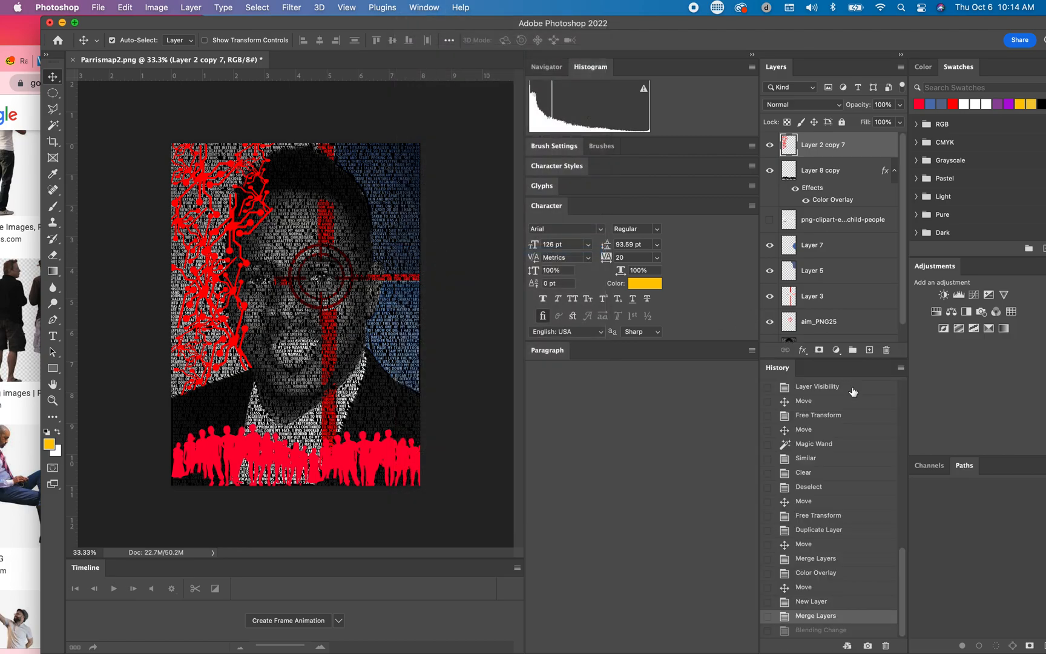
click(811, 601)
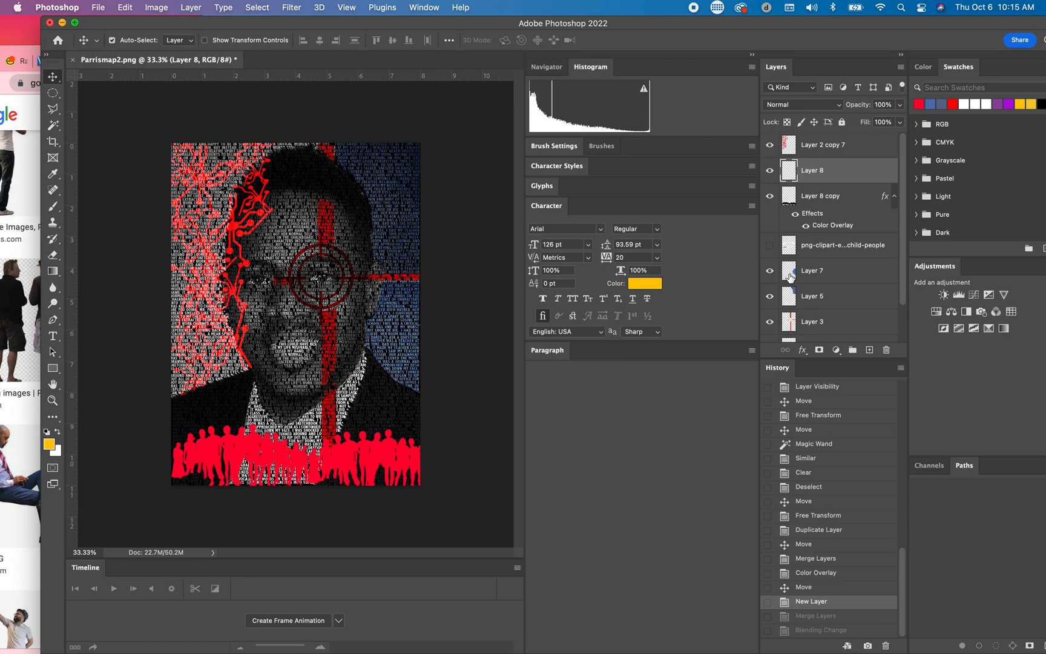
Step: Hide and show the people layer again to check what it contains
click(850, 198)
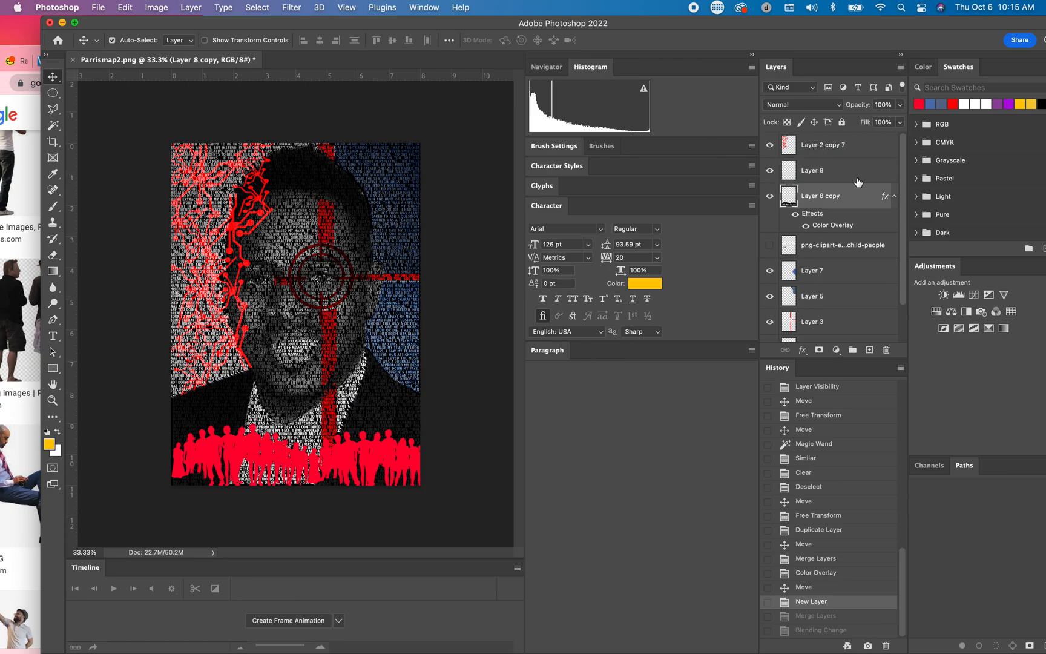
shift+click(860, 179)
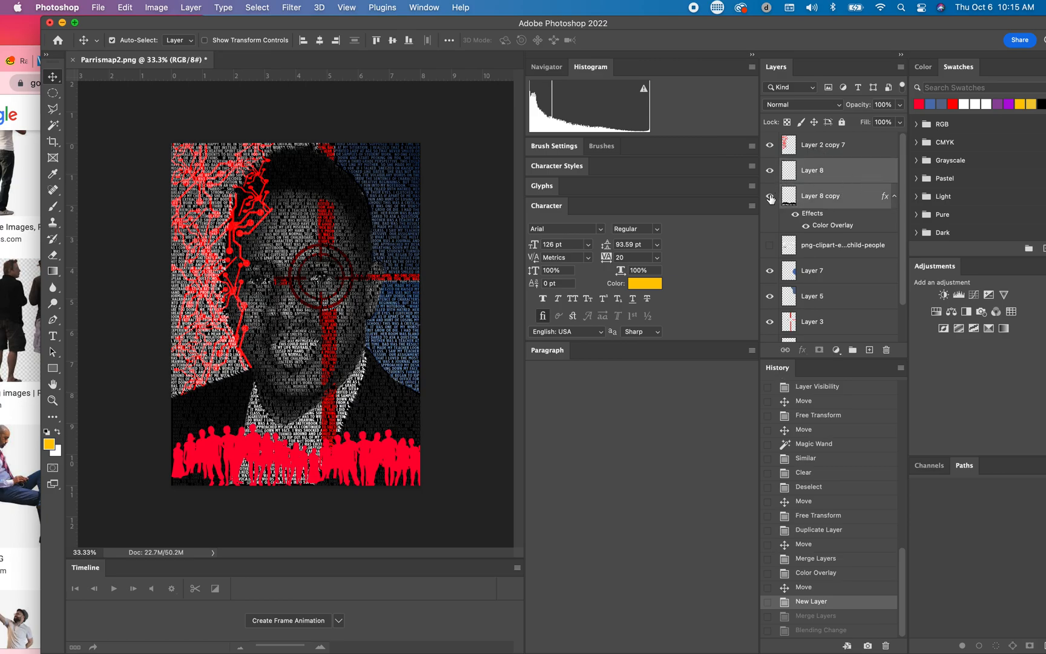
click(770, 196)
click(770, 196)
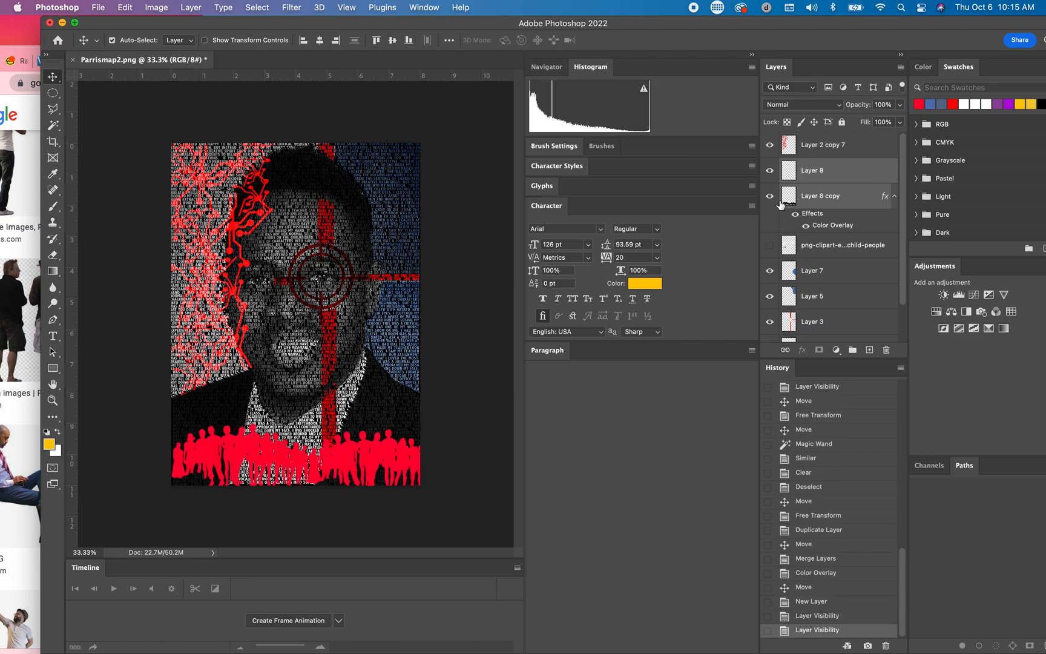
Step: Set the blend mode of the Layer 8 copy people layer to Linear Burn
click(847, 197)
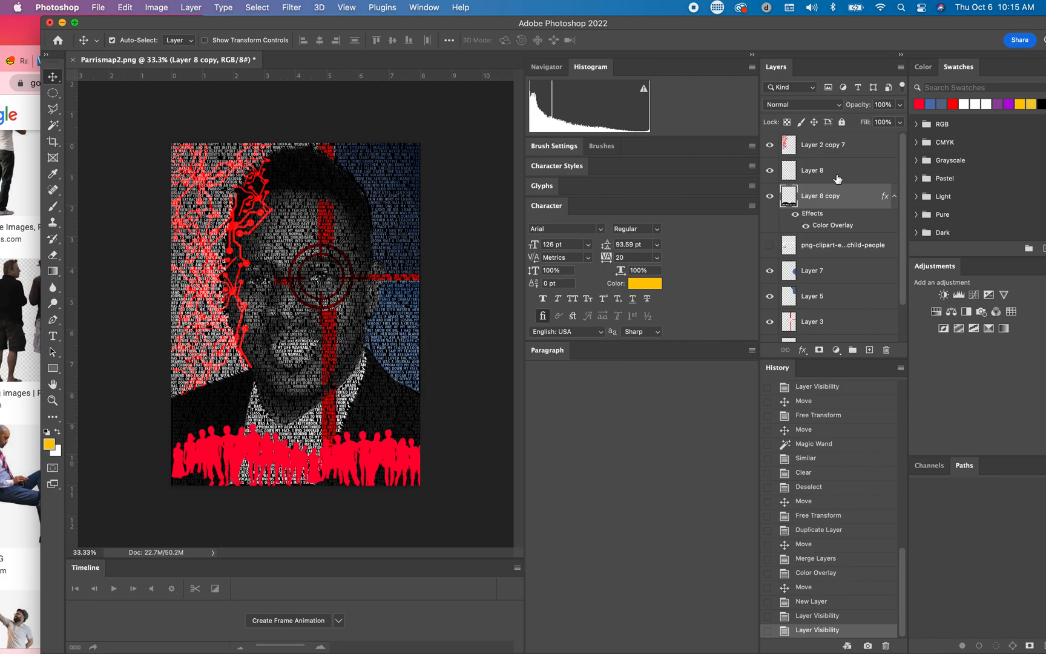
click(842, 107)
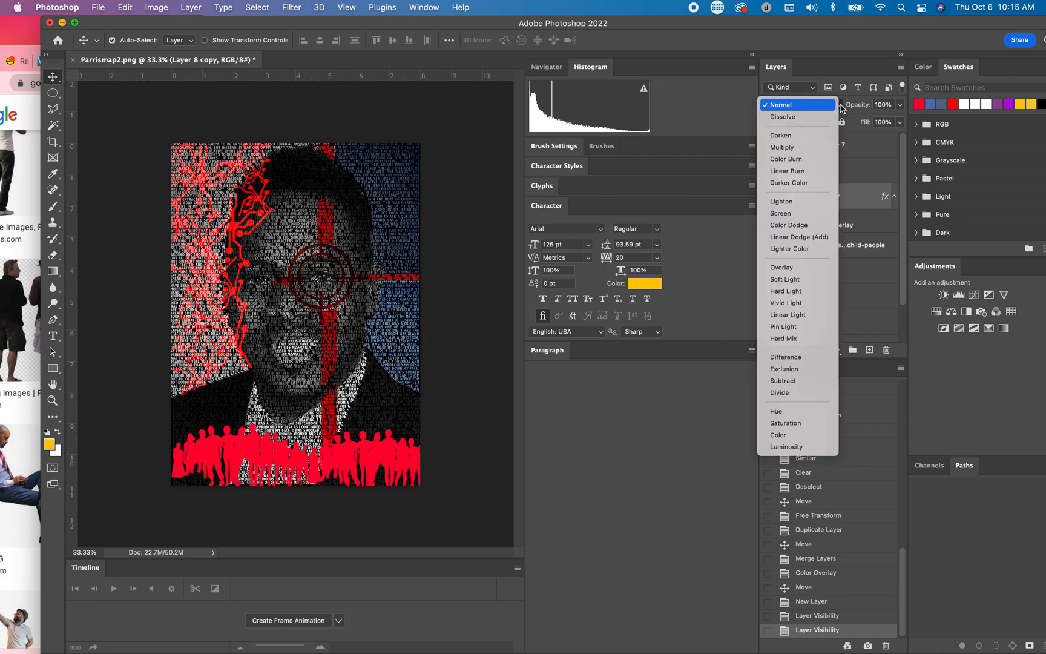
click(818, 177)
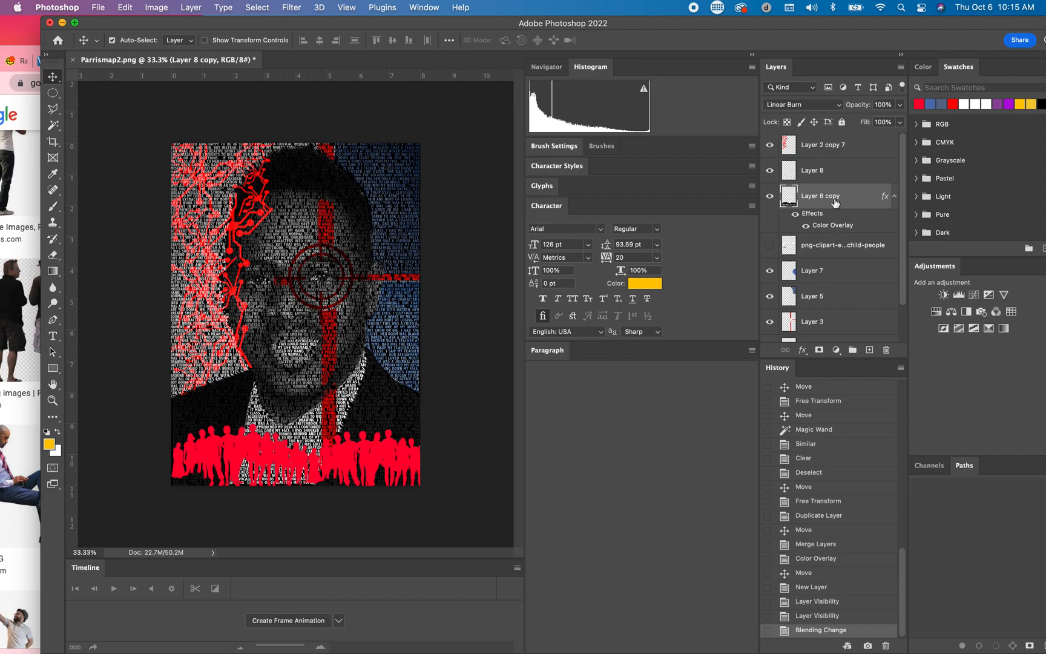
Step: Reorder Layer 8 copy down the layer stack so it sits directly above Layer 1
drag(835, 201, 833, 278)
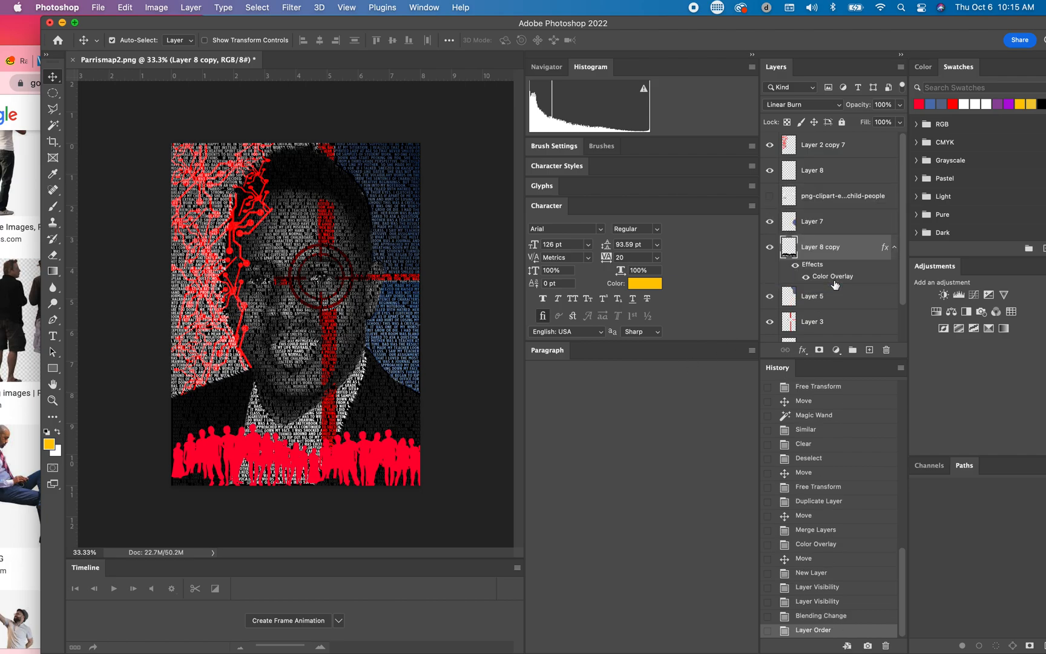
scroll(835, 284, down, 2)
drag(838, 209, 837, 310)
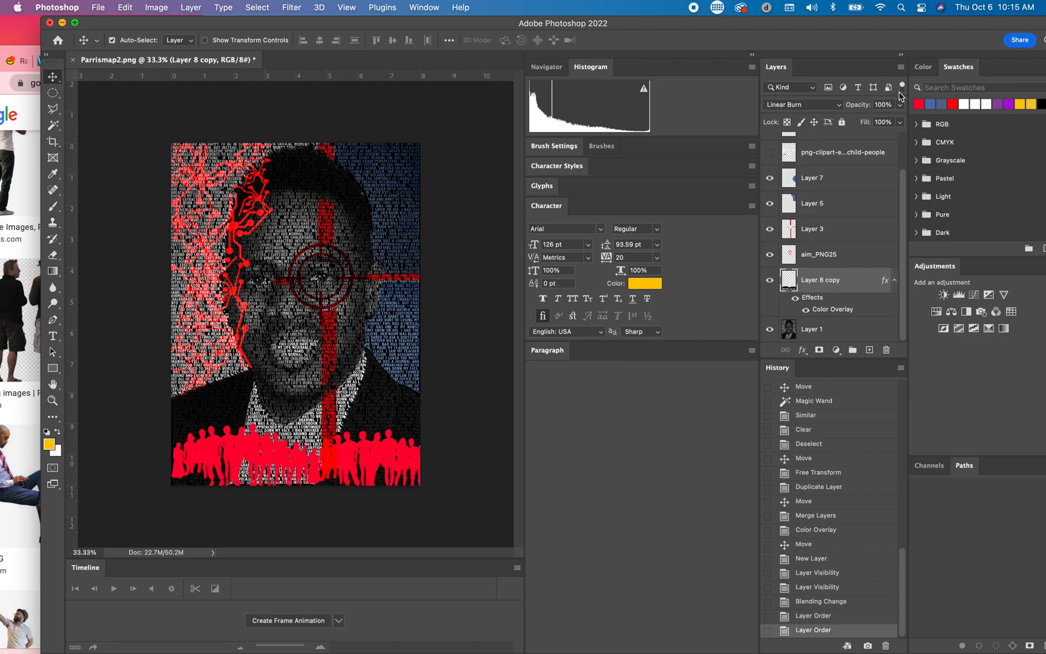
Step: Create a new layer above Layer 8 copy and merge the two so the red overlay is baked into the people layer
click(900, 67)
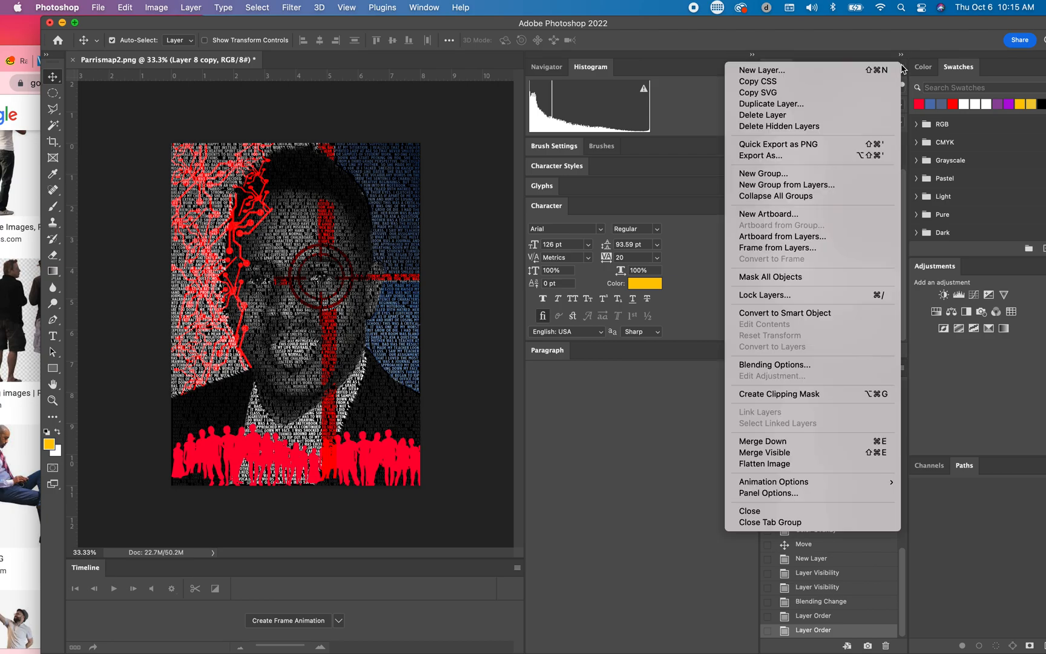
click(850, 71)
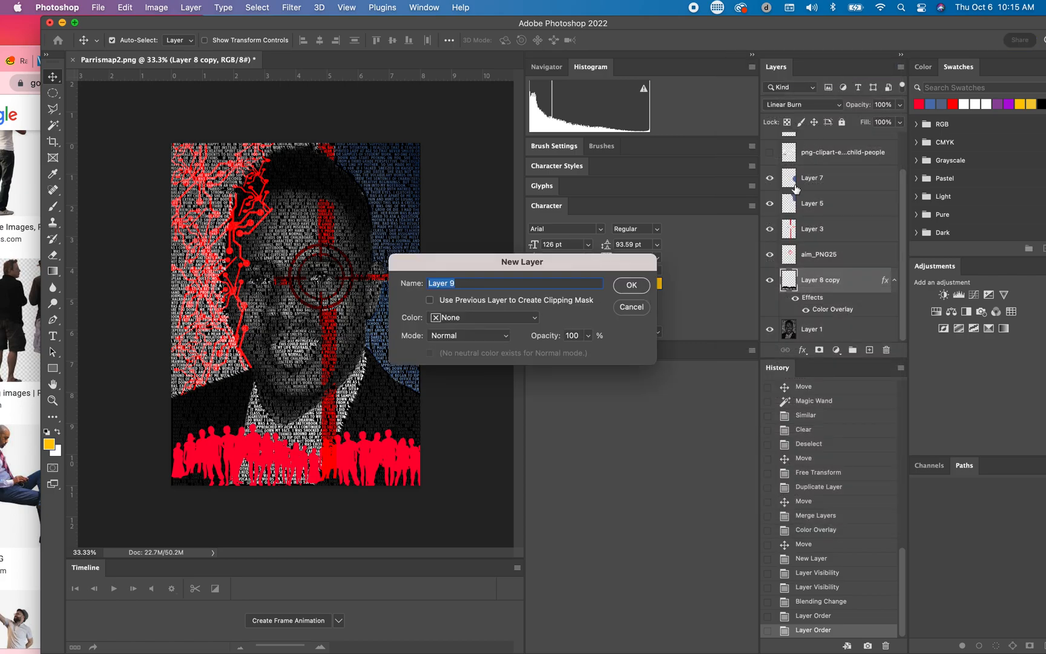
click(632, 285)
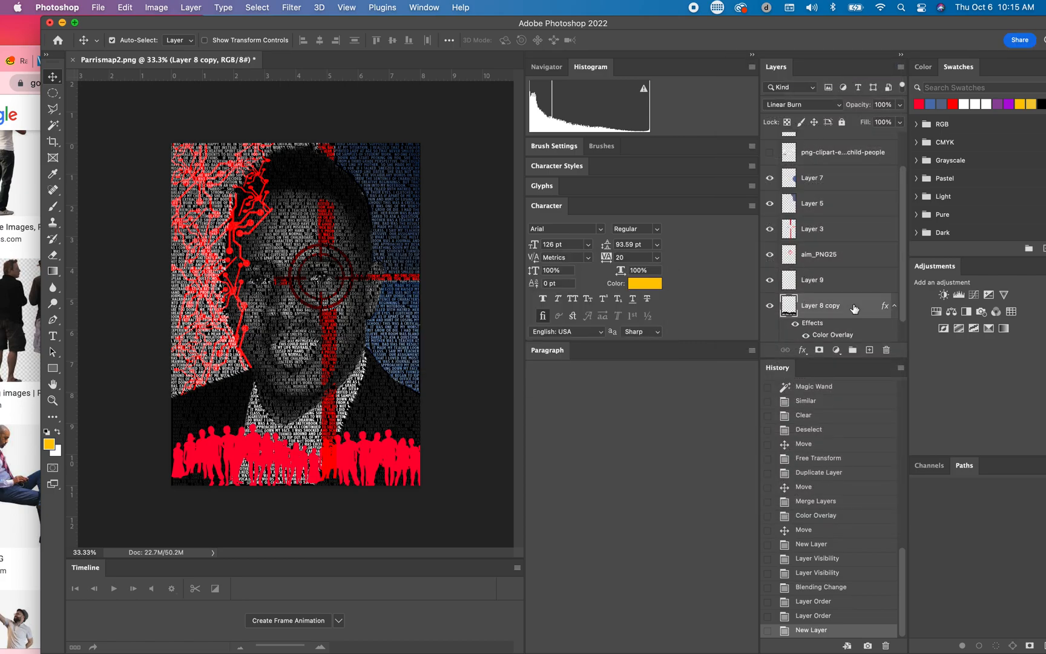
click(860, 283)
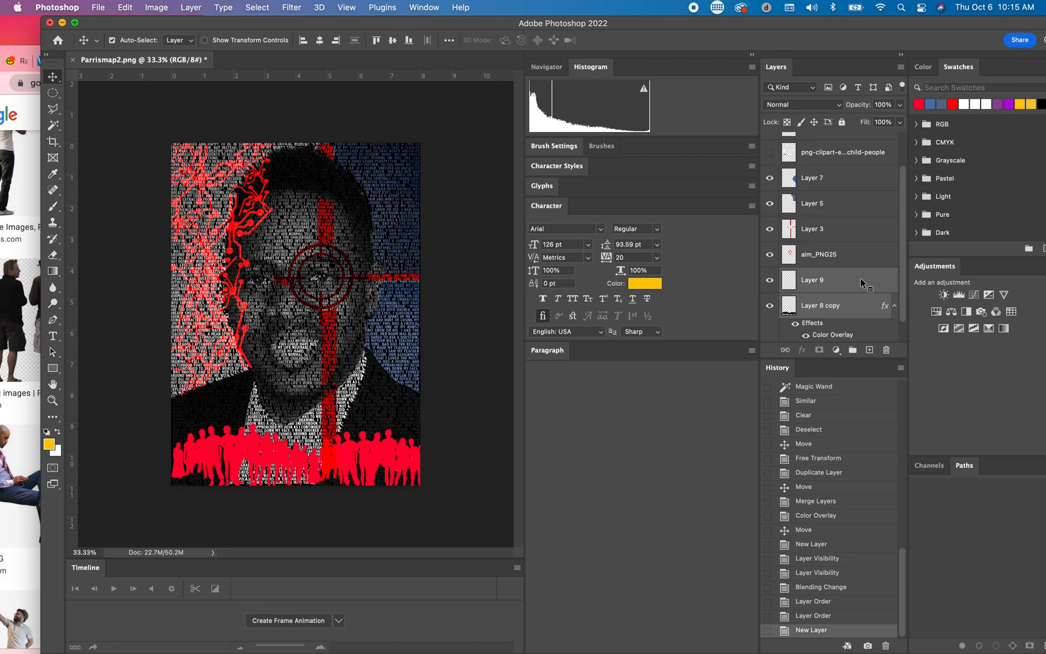
right_click(863, 283)
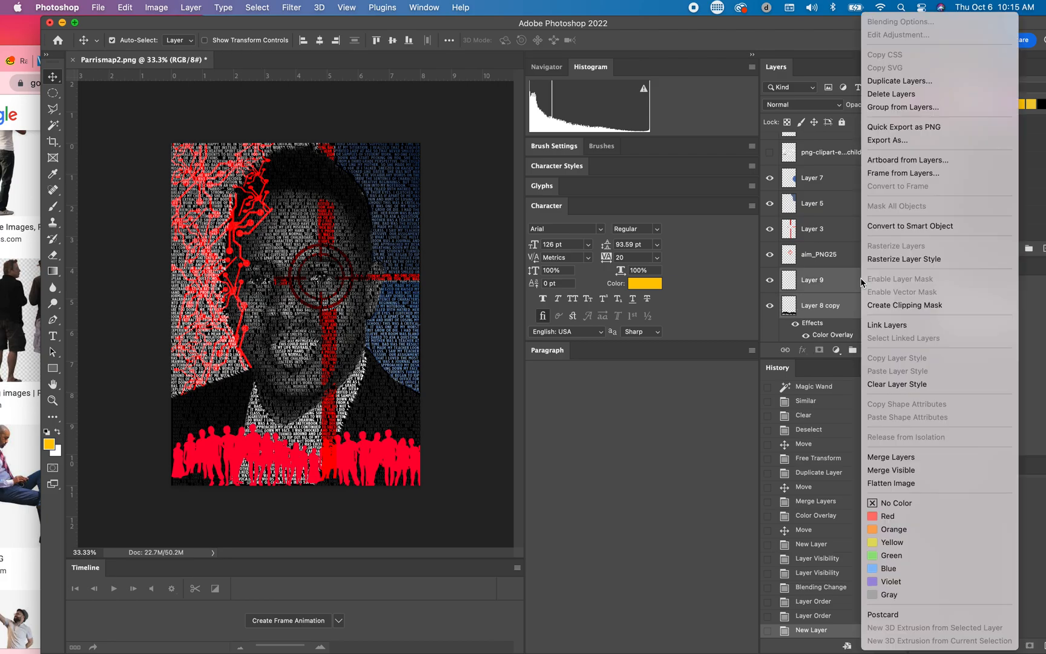
click(899, 458)
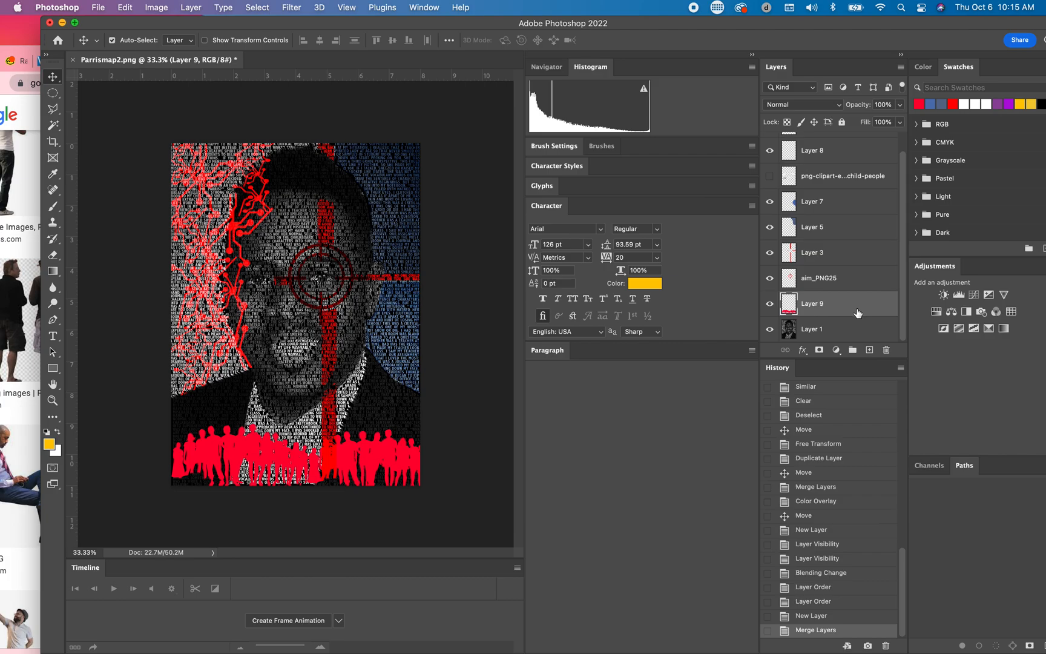
Step: Set the blend mode of the merged people layer to Color Dodge and shift the silhouettes slightly up and to the left
click(838, 105)
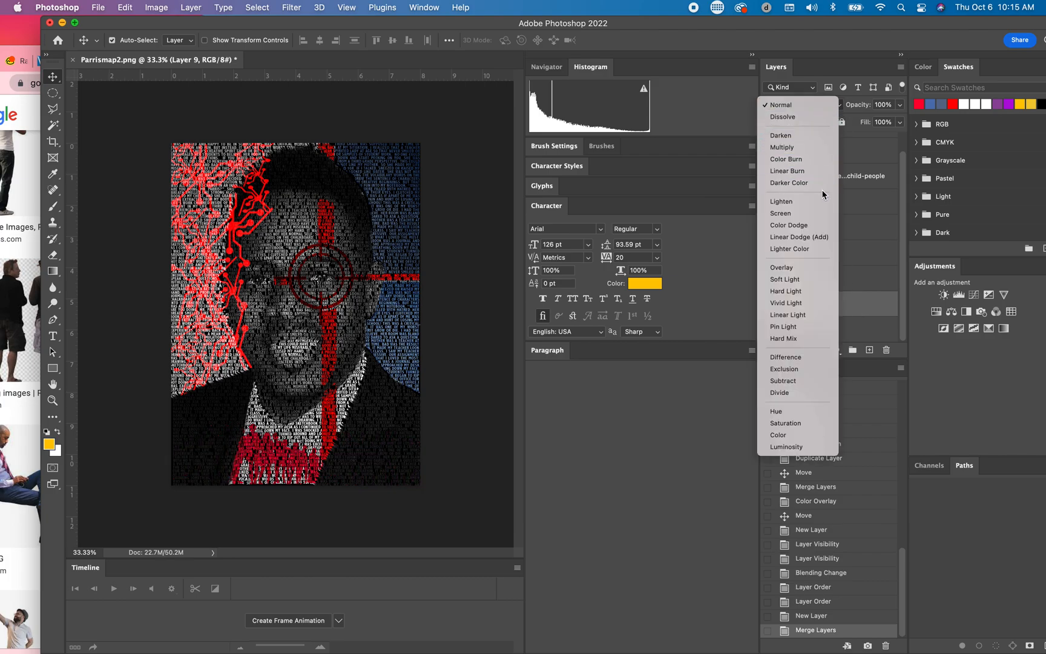
click(811, 225)
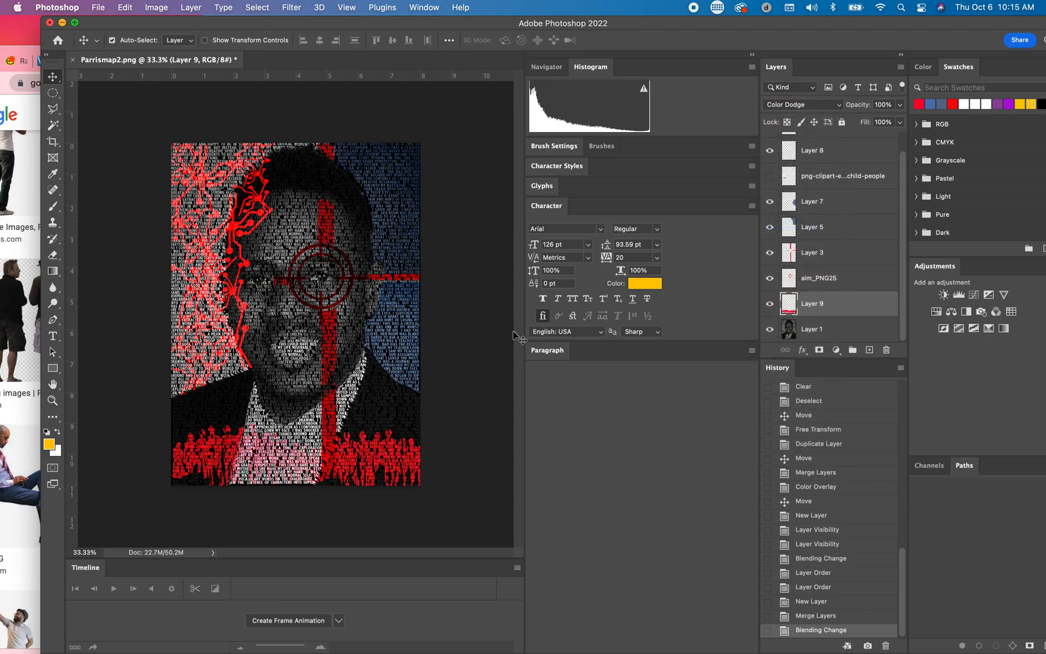
drag(354, 458, 330, 449)
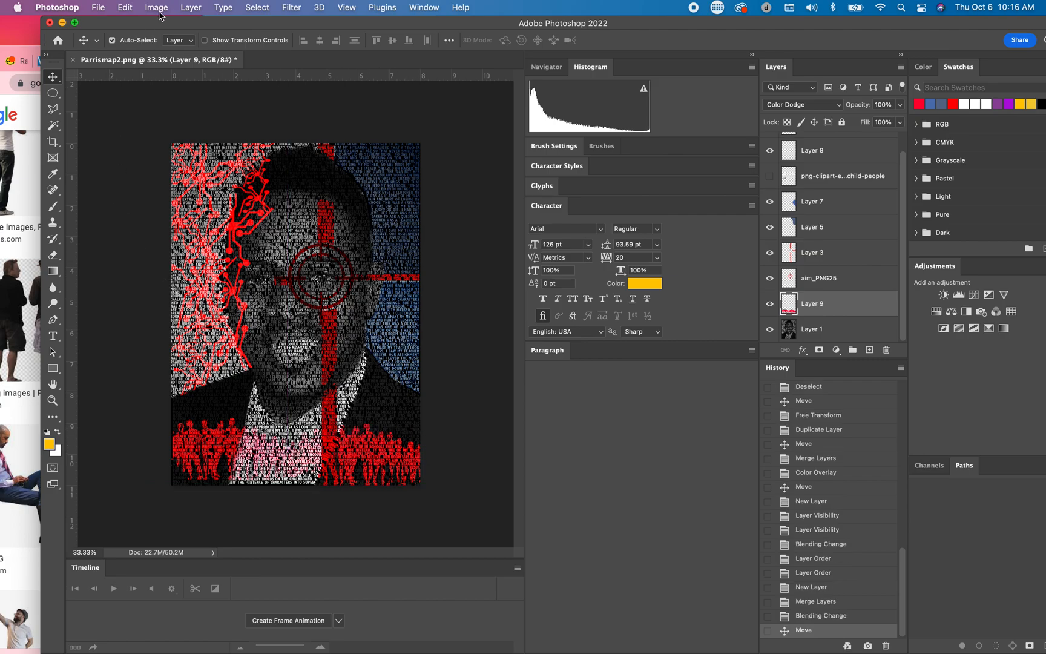
Step: Move the red people silhouettes down so their lower bodies run off the portrait's bottom edge
drag(159, 25, 211, 23)
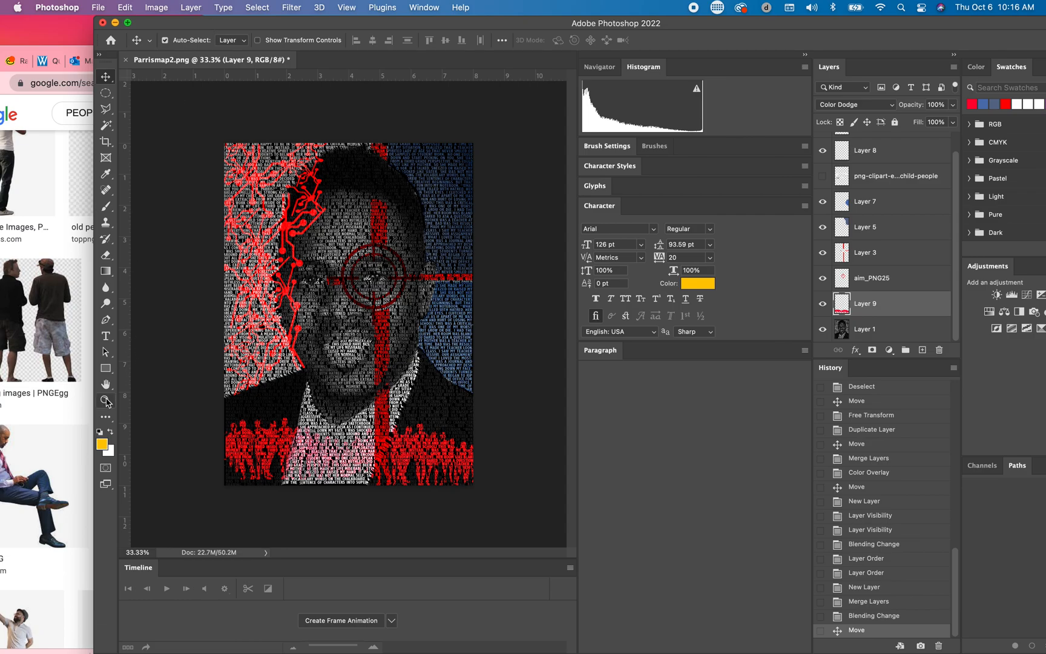
click(105, 401)
click(328, 391)
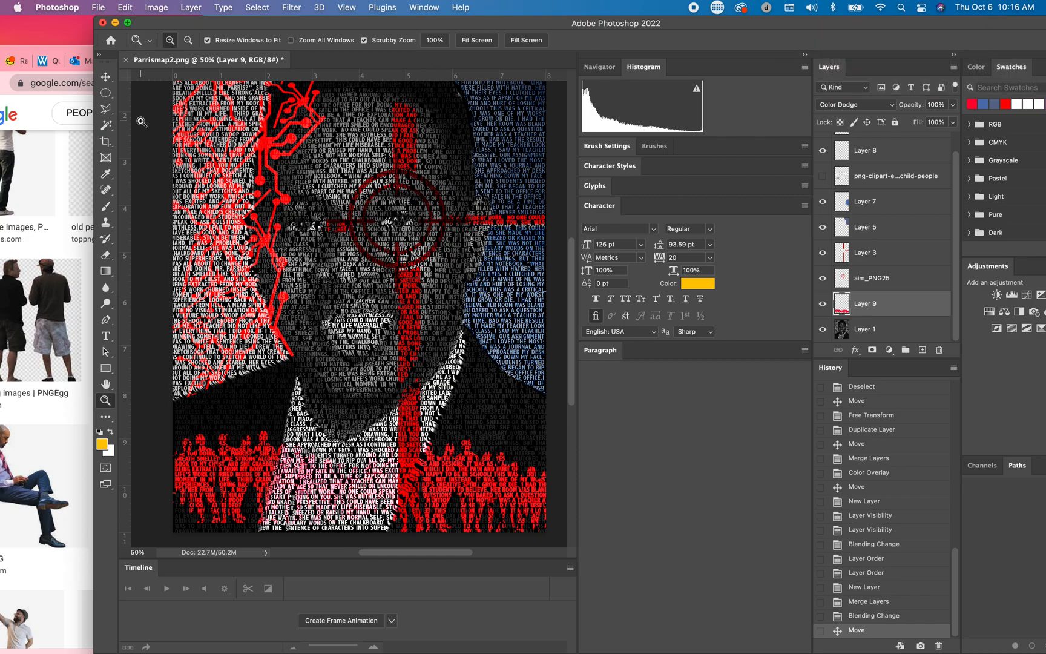
click(106, 77)
drag(265, 471, 308, 316)
drag(302, 350, 297, 467)
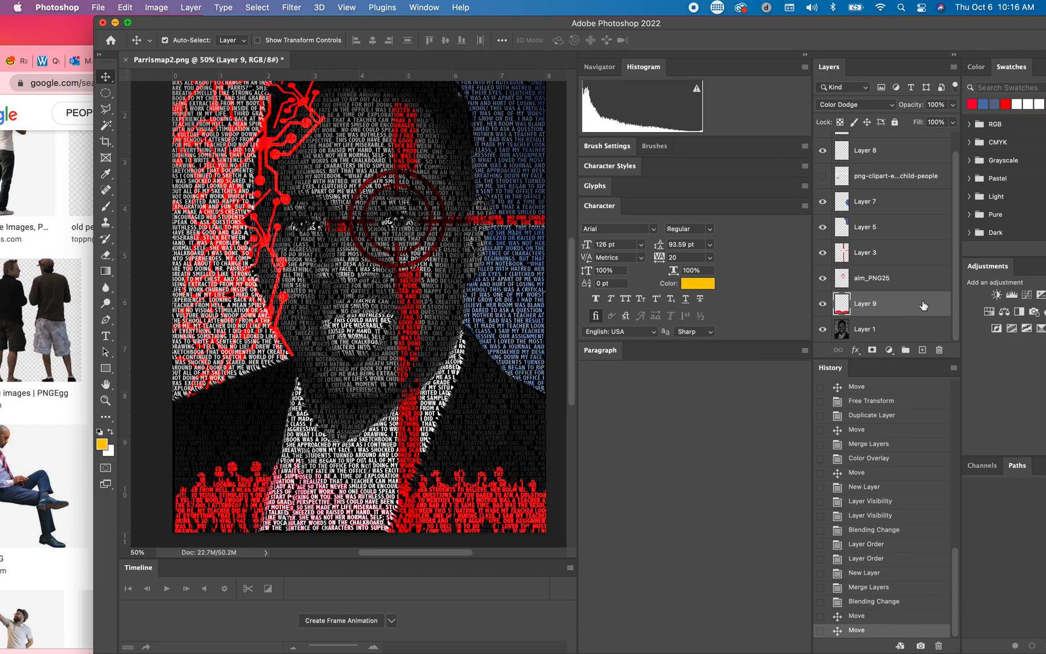
Step: Reduce the people layer's opacity to 50% and raise the silhouettes slightly
click(953, 105)
drag(948, 124, 923, 124)
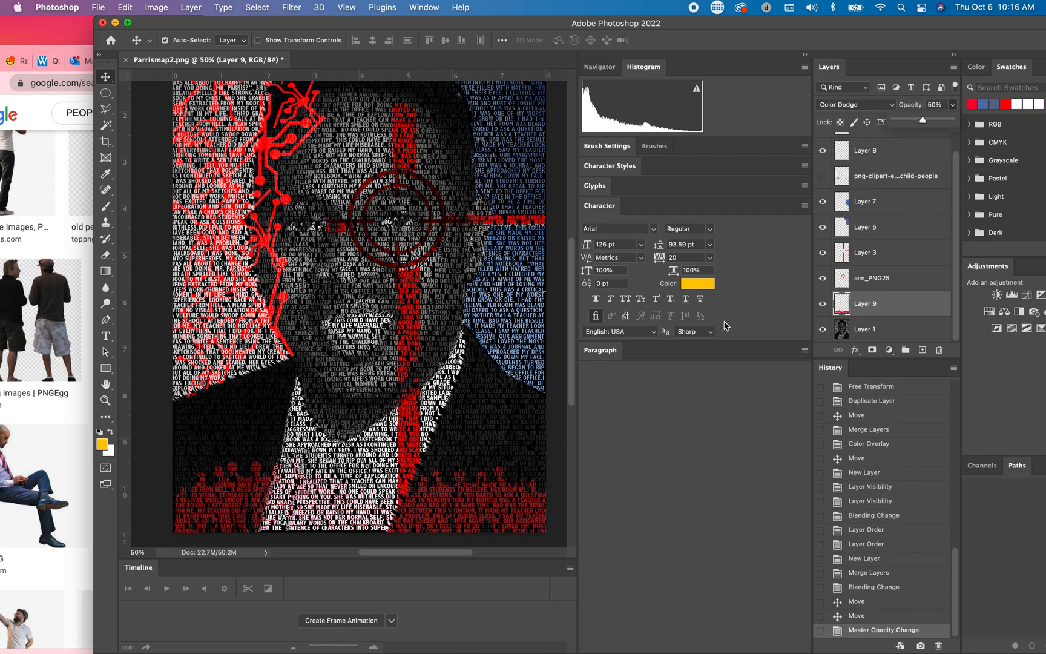
mouse_move(504, 499)
mouse_down()
mouse_move(503, 468)
mouse_move(503, 477)
mouse_up()
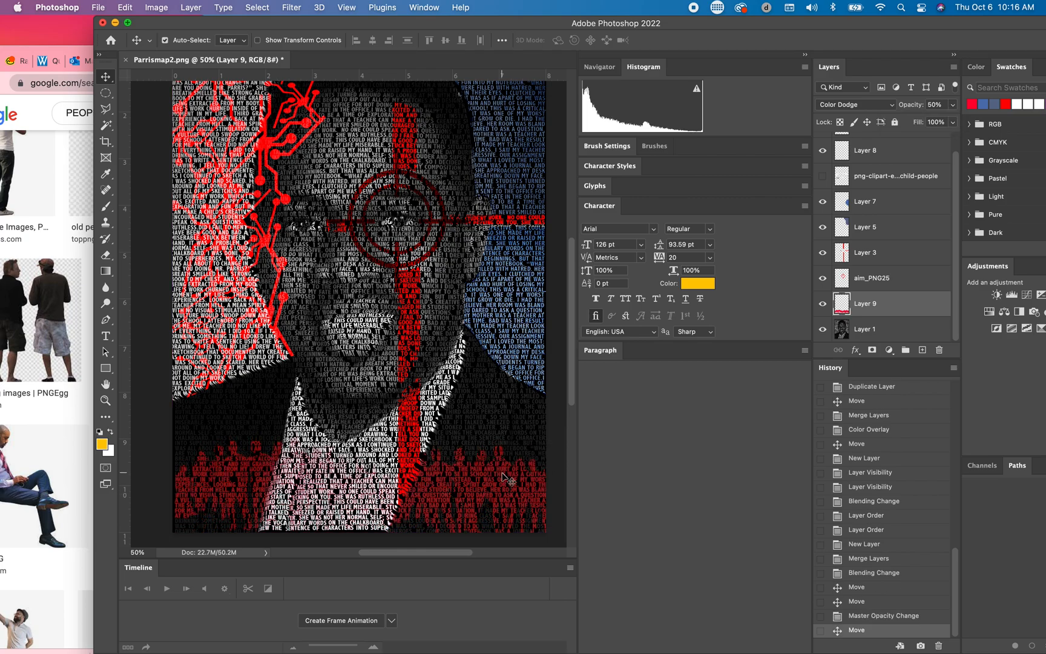
Step: Save the document to the Desktop as Parrismap EFFECT.psd in Photoshop format with Maximize Compatibility enabled
click(99, 8)
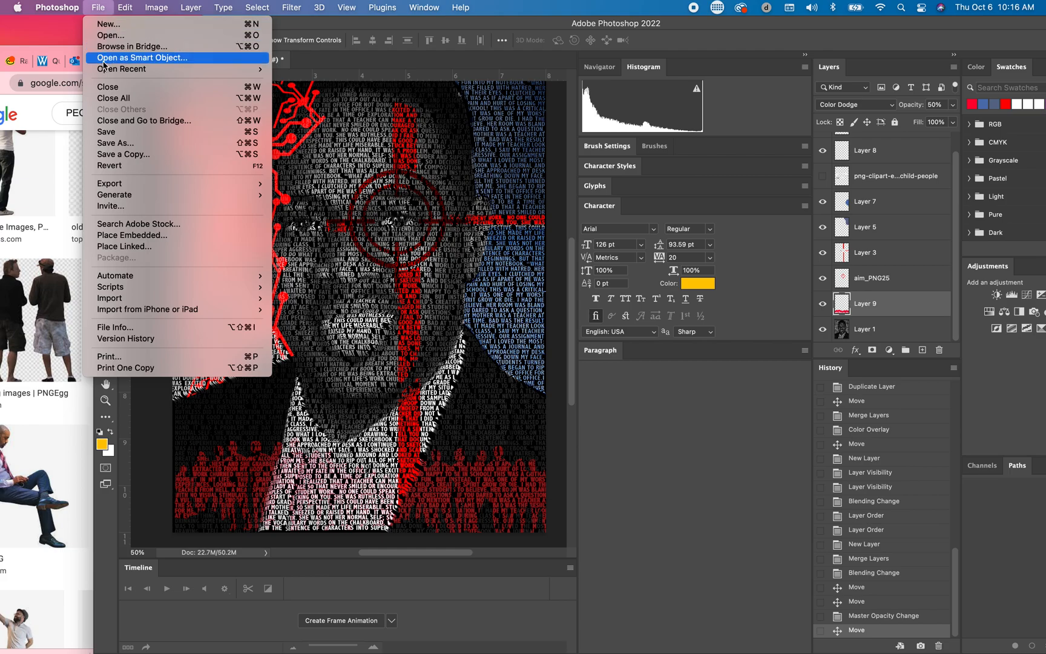
mouse_move(113, 185)
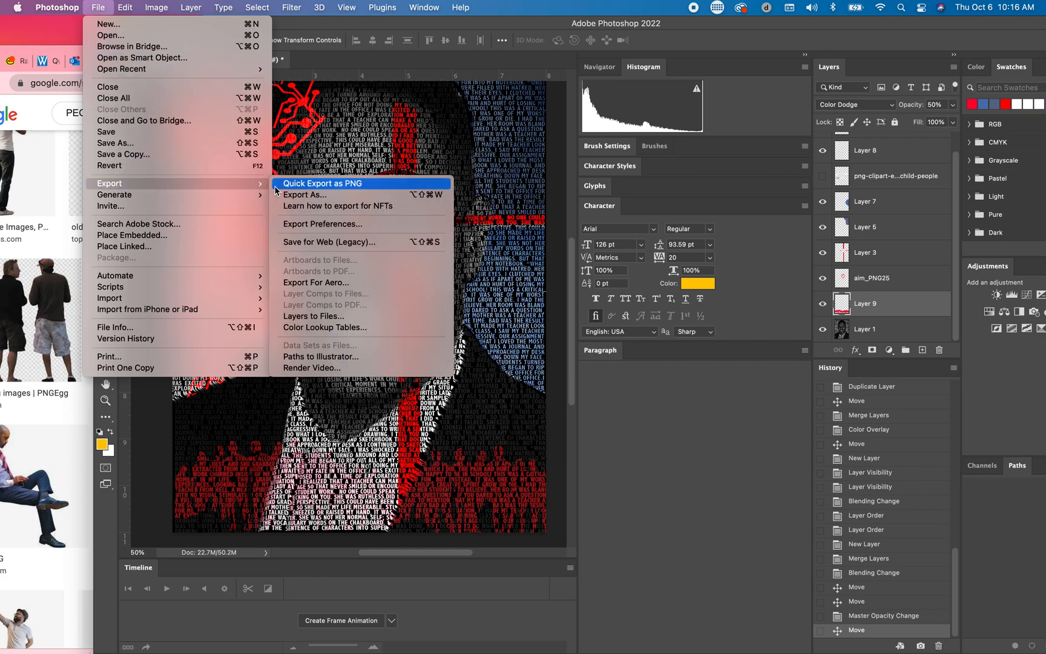
click(138, 151)
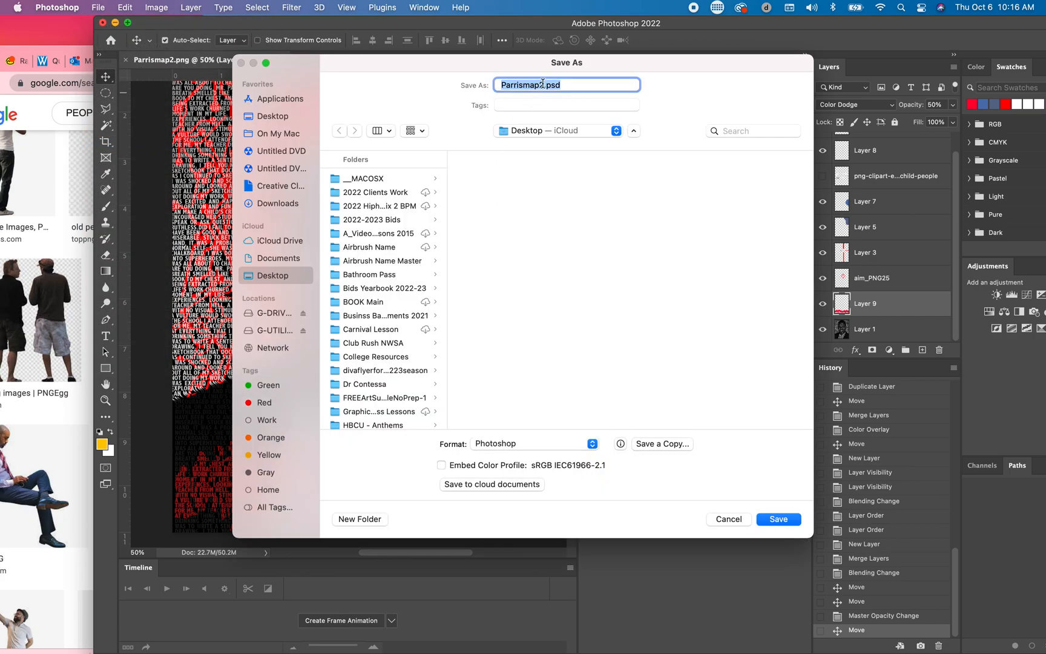
click(543, 87)
key(BackSpace)
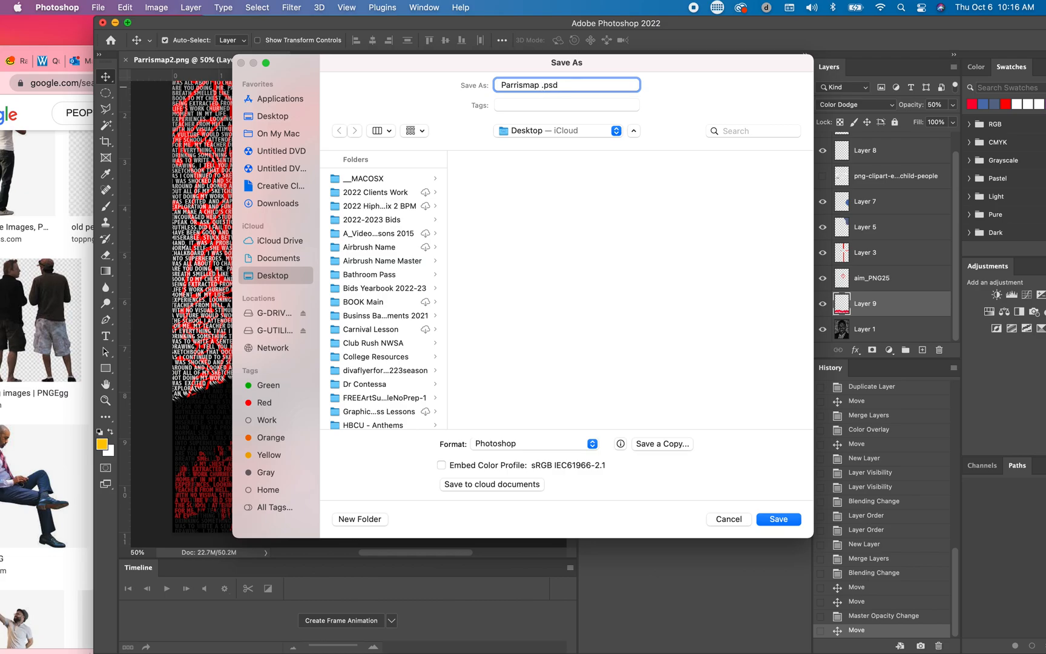
text(EFFECT)
click(266, 118)
click(780, 521)
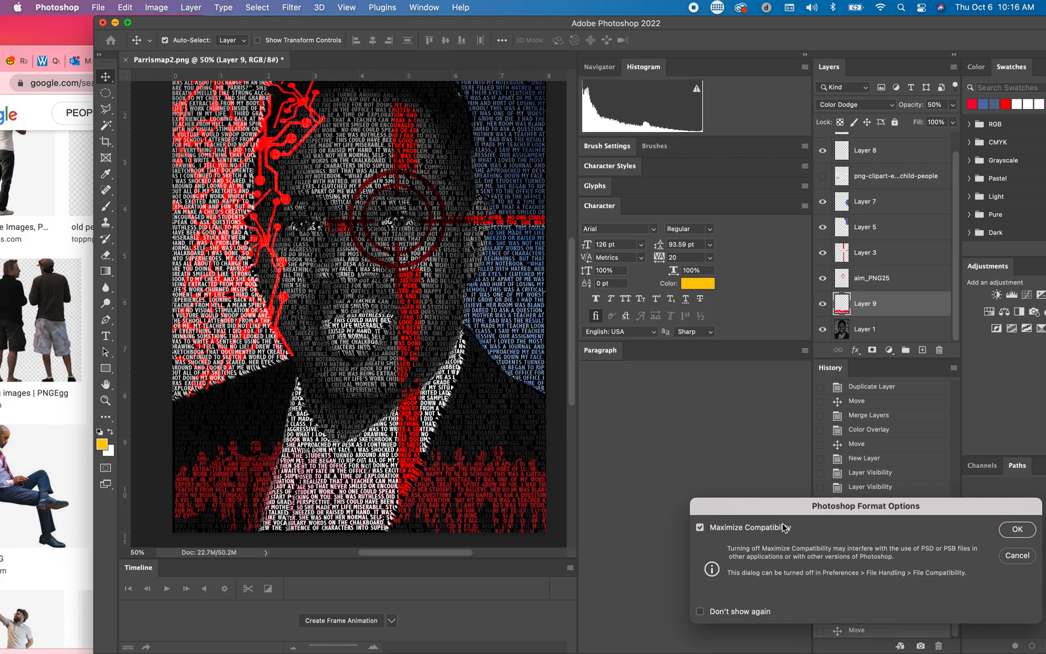
click(1022, 535)
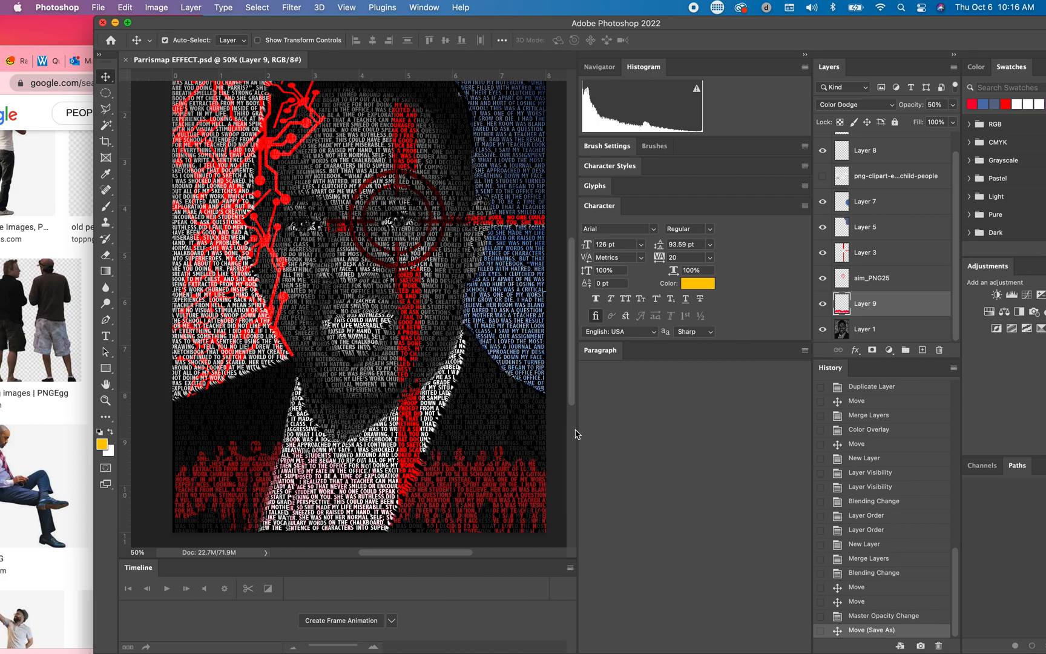
Step: Lower the faded people silhouettes again so they sit against the portrait's bottom edge
drag(411, 332, 411, 332)
key(super+minus)
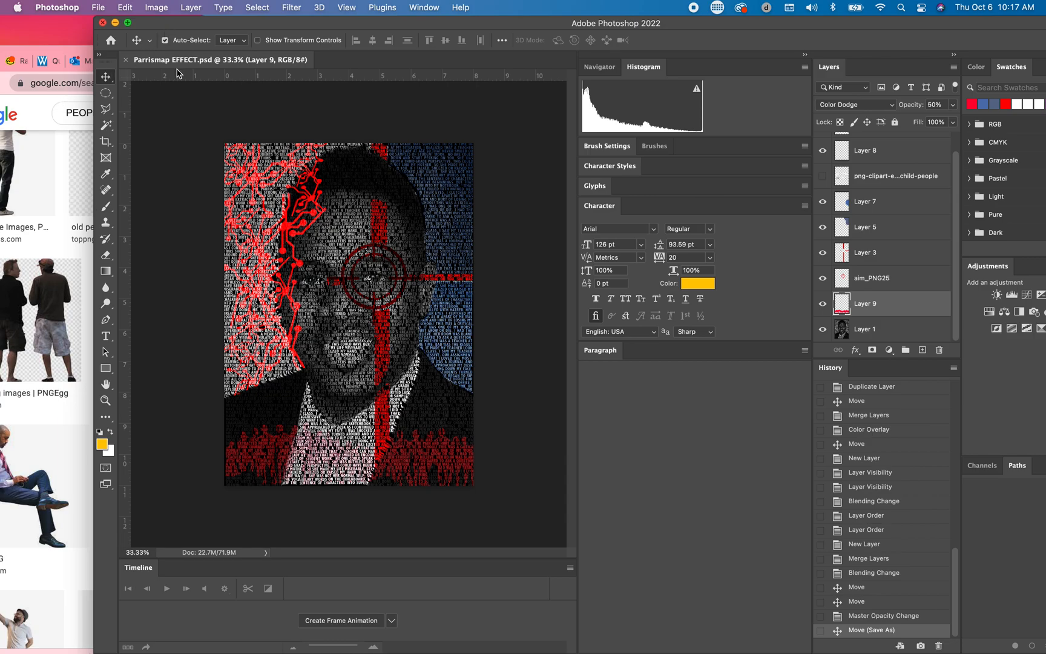
mouse_move(413, 452)
mouse_down()
mouse_move(414, 461)
mouse_move(398, 434)
mouse_move(387, 165)
mouse_move(390, 312)
mouse_move(416, 472)
mouse_up()
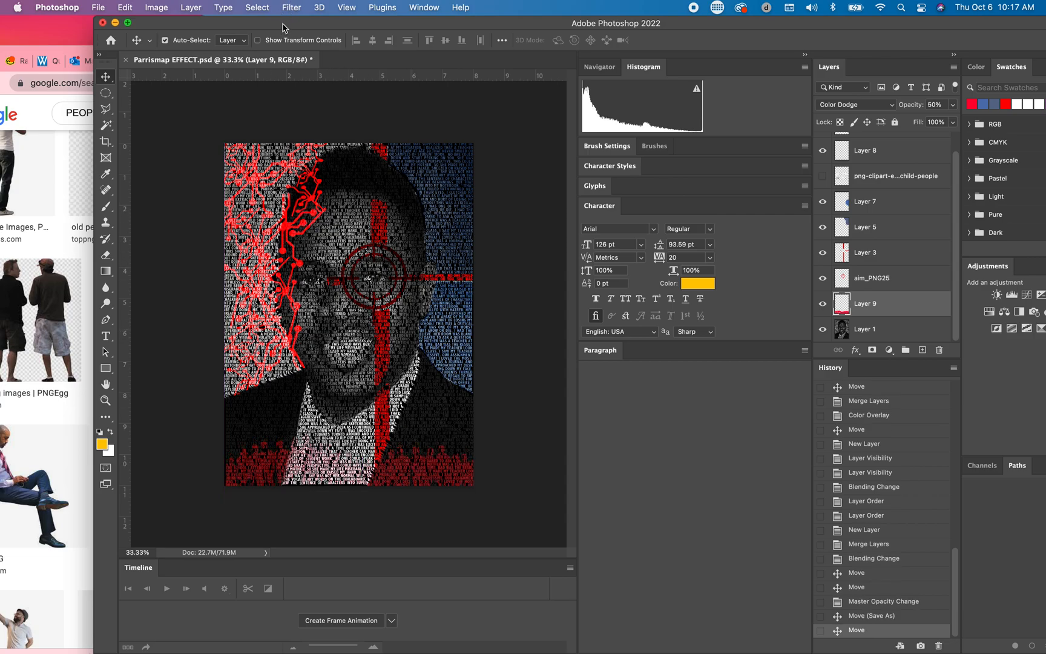
Step: Export the portrait as a PNG named Parrismap EFFECT.png to the Desktop
click(98, 8)
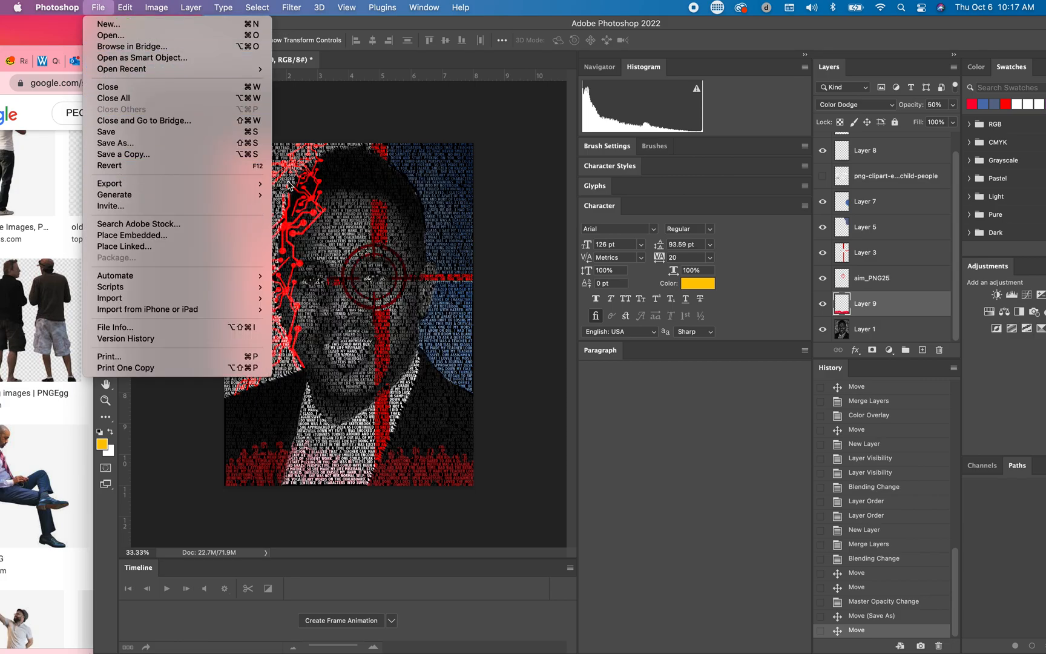
mouse_move(266, 184)
click(313, 184)
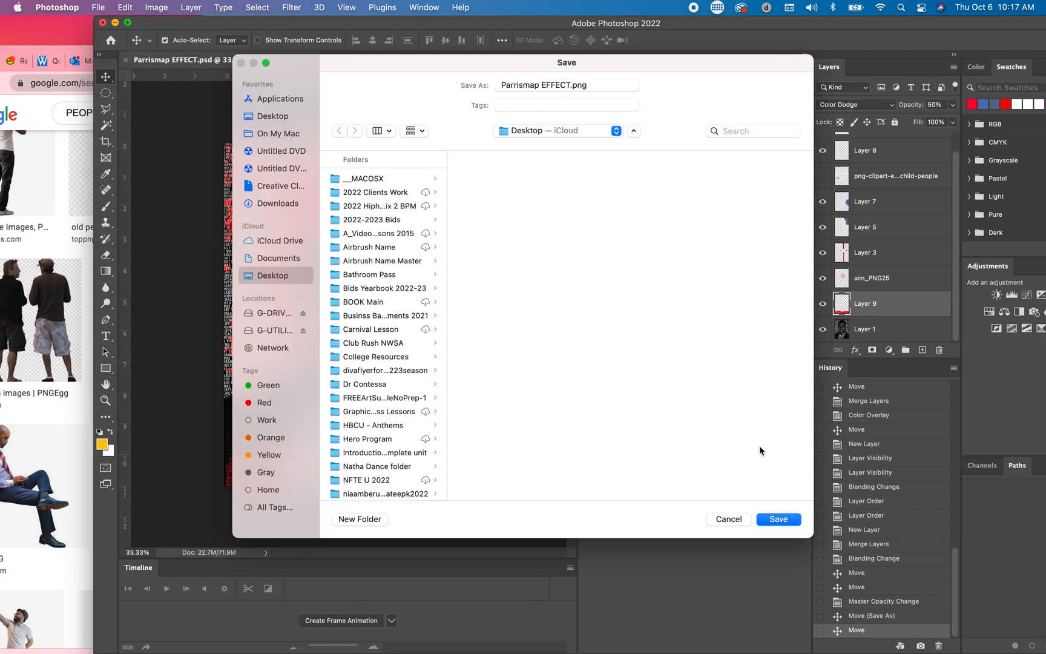
click(777, 520)
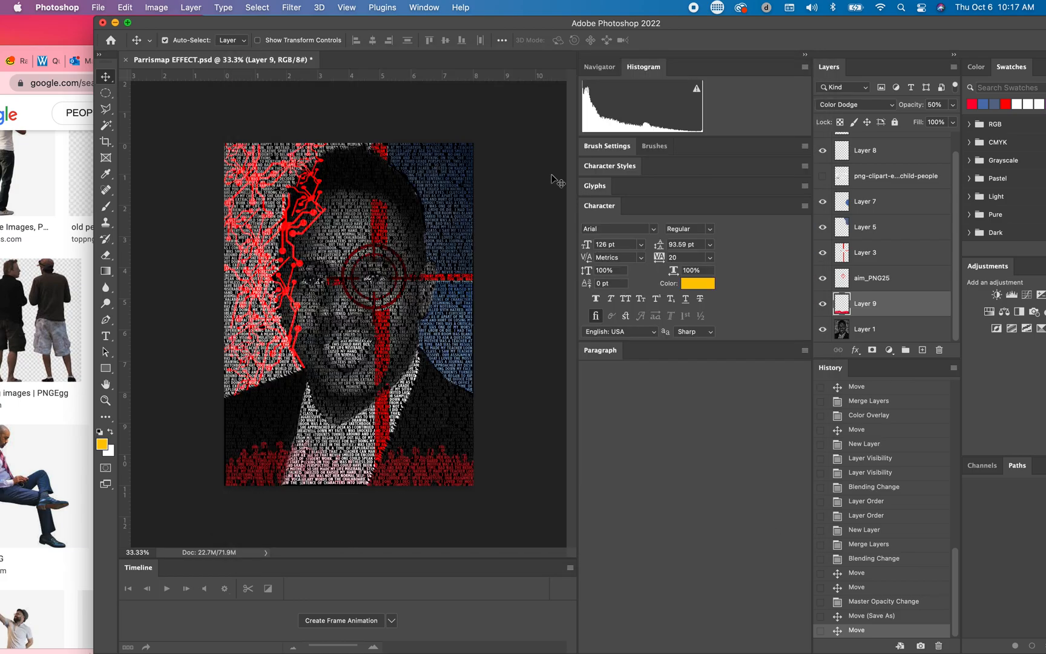
Step: Switch to the Finder desktop and preview the saved Parrismap EFFECT.png and Parrismap EFFECT.psd files to compare them
drag(303, 29, 286, 104)
click(99, 98)
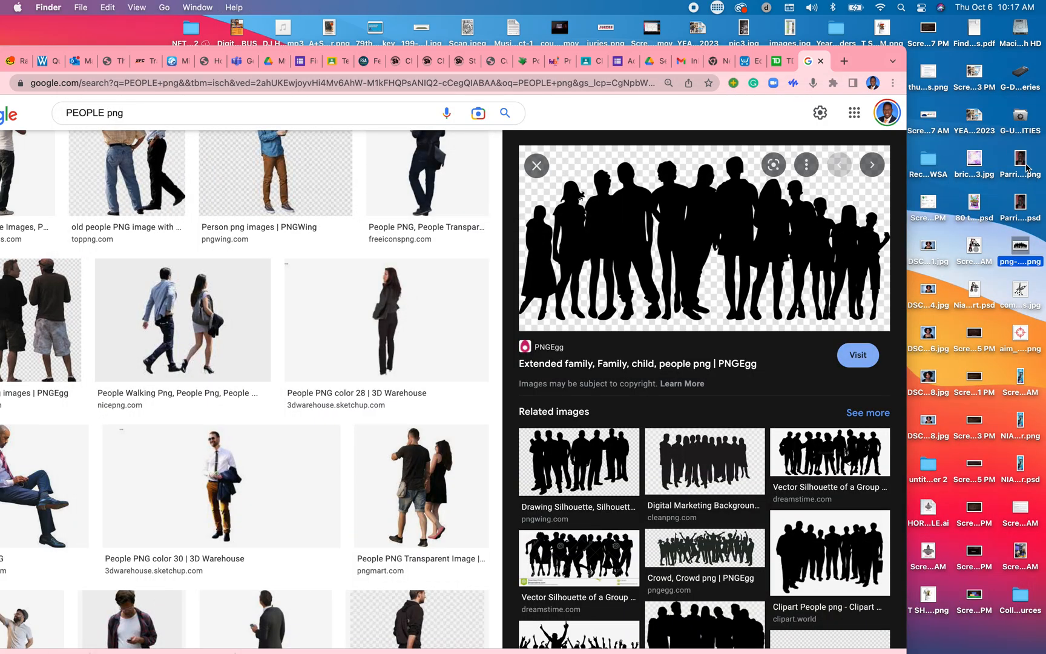
click(1023, 161)
key(space)
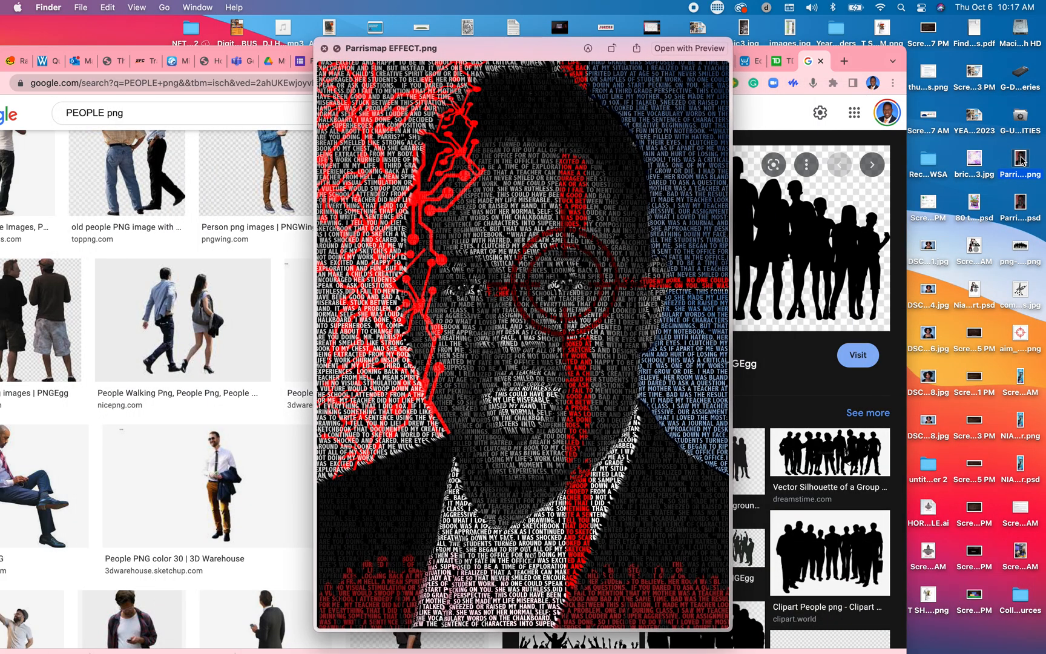
key(space)
click(1021, 207)
key(space)
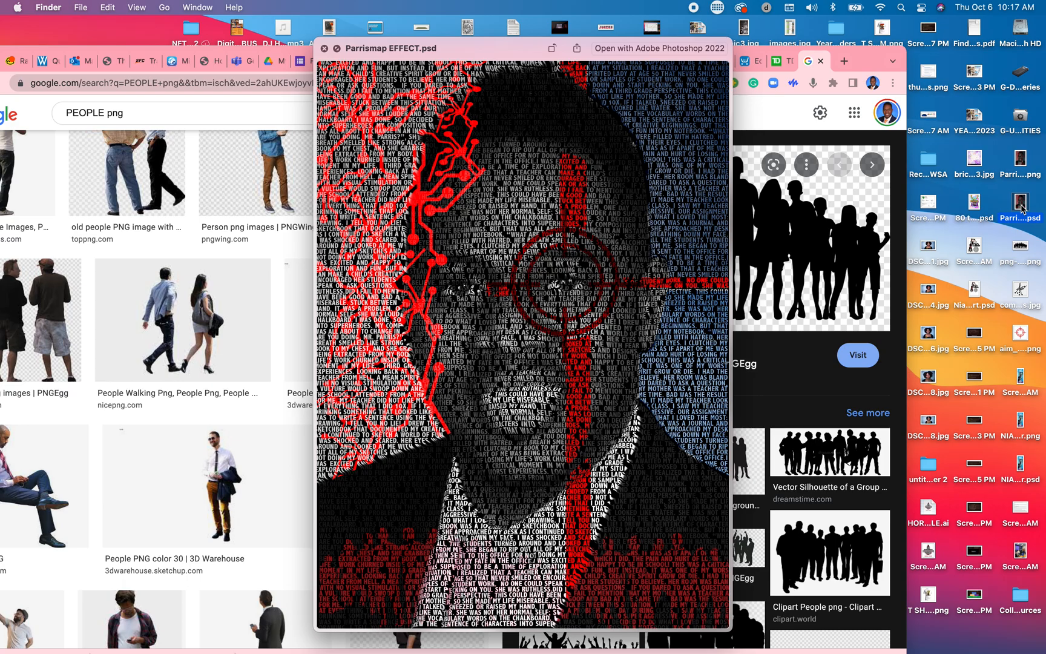
key(space)
drag(866, 58, 972, 20)
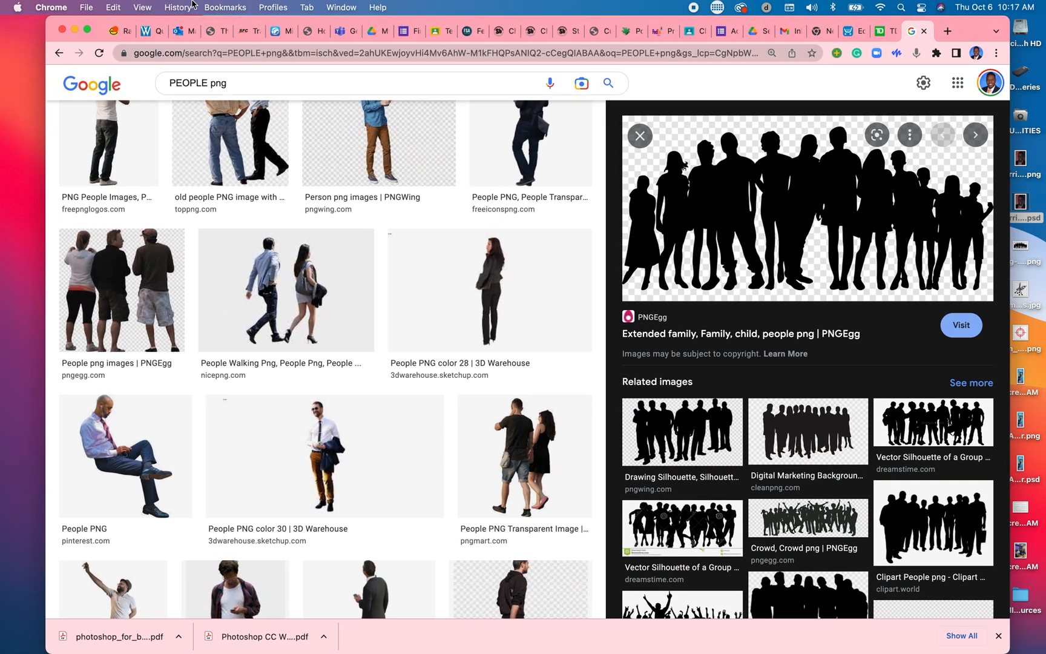